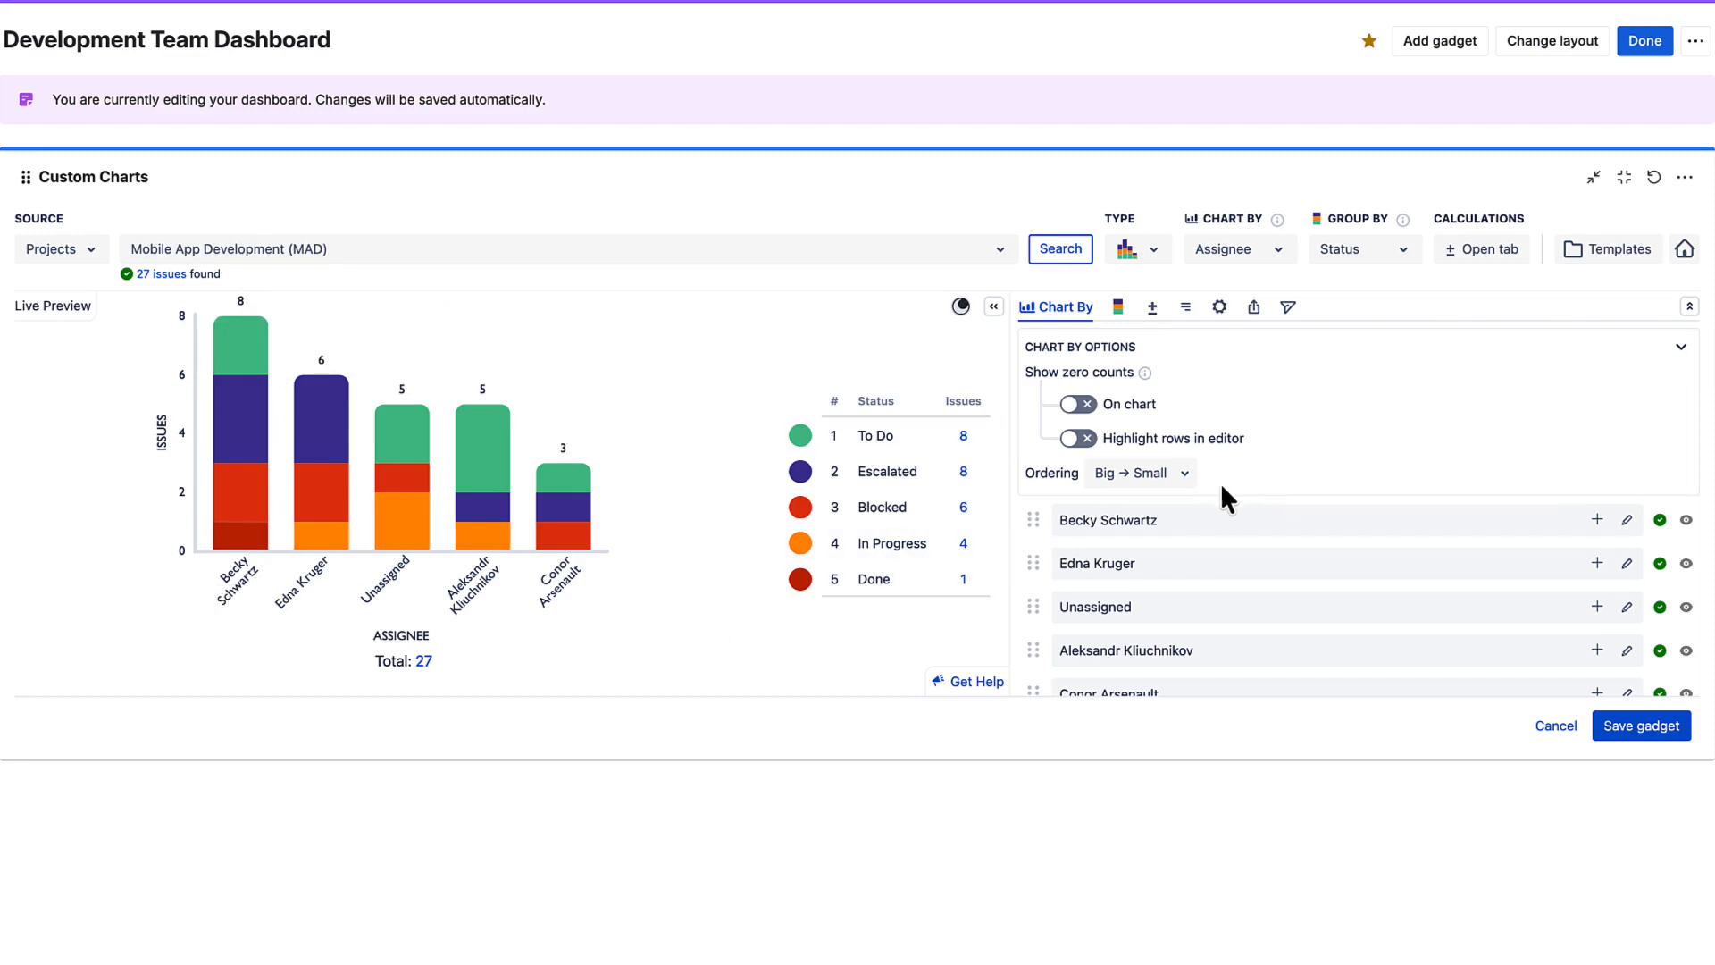
- Move the second assignee segment to the head of the Chart By list and merge the assignee directly below into it
drag(1036, 587, 1033, 527)
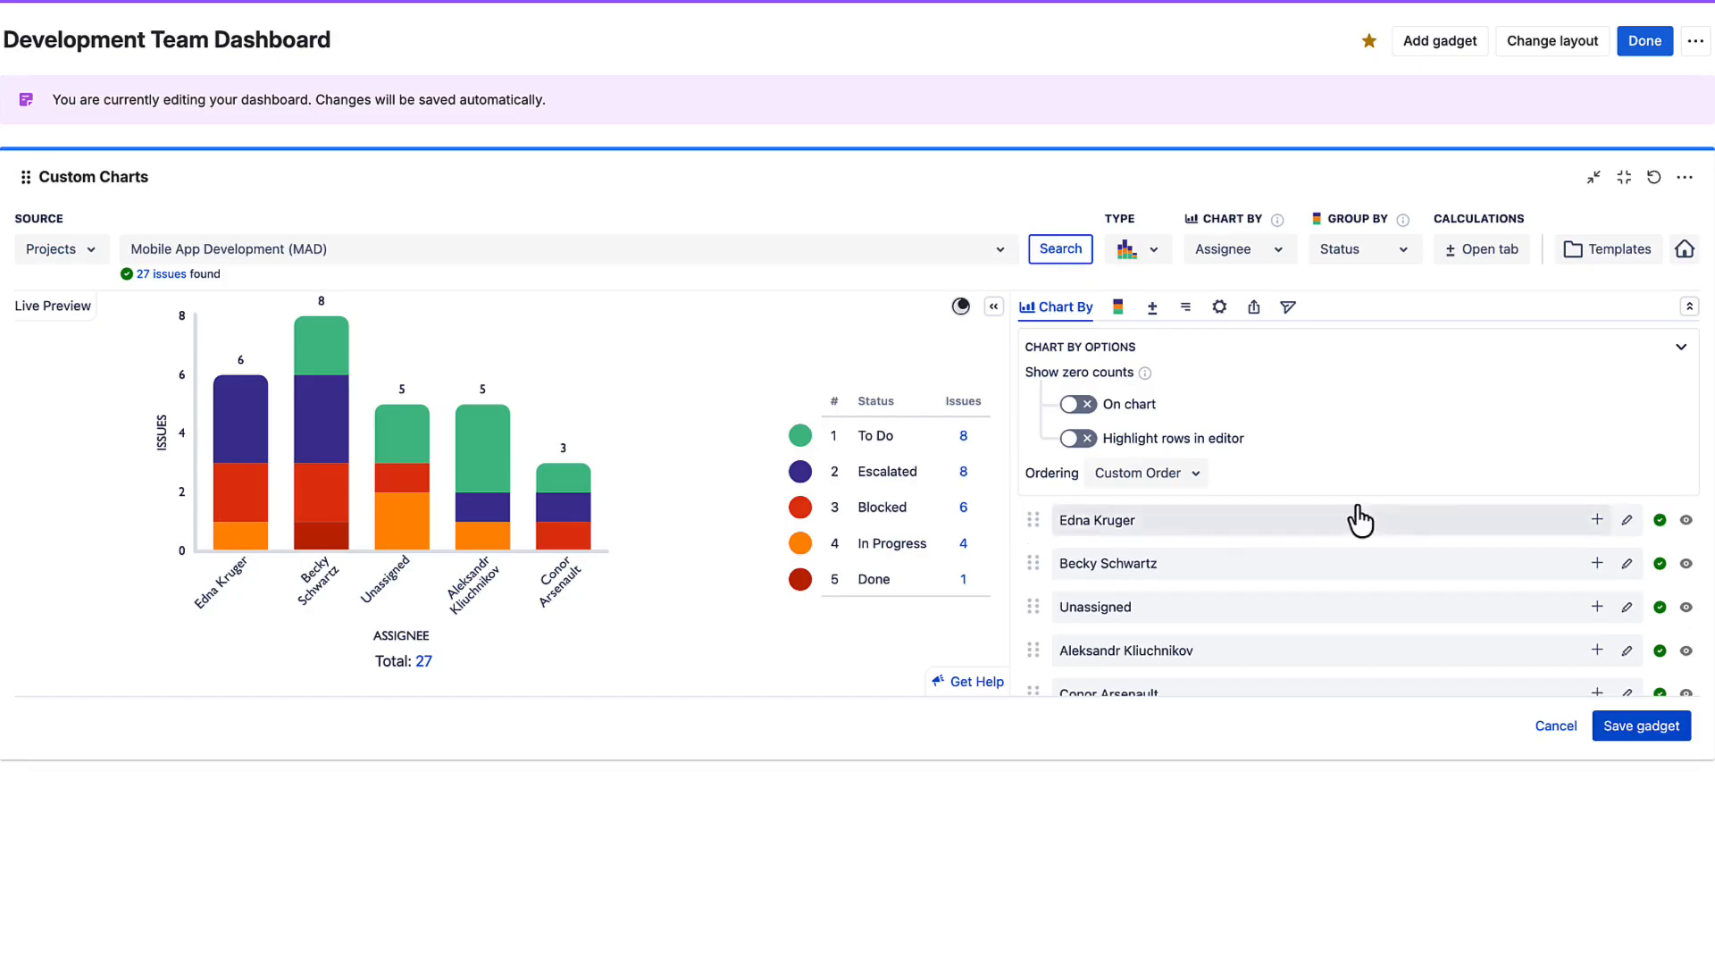
click(1597, 522)
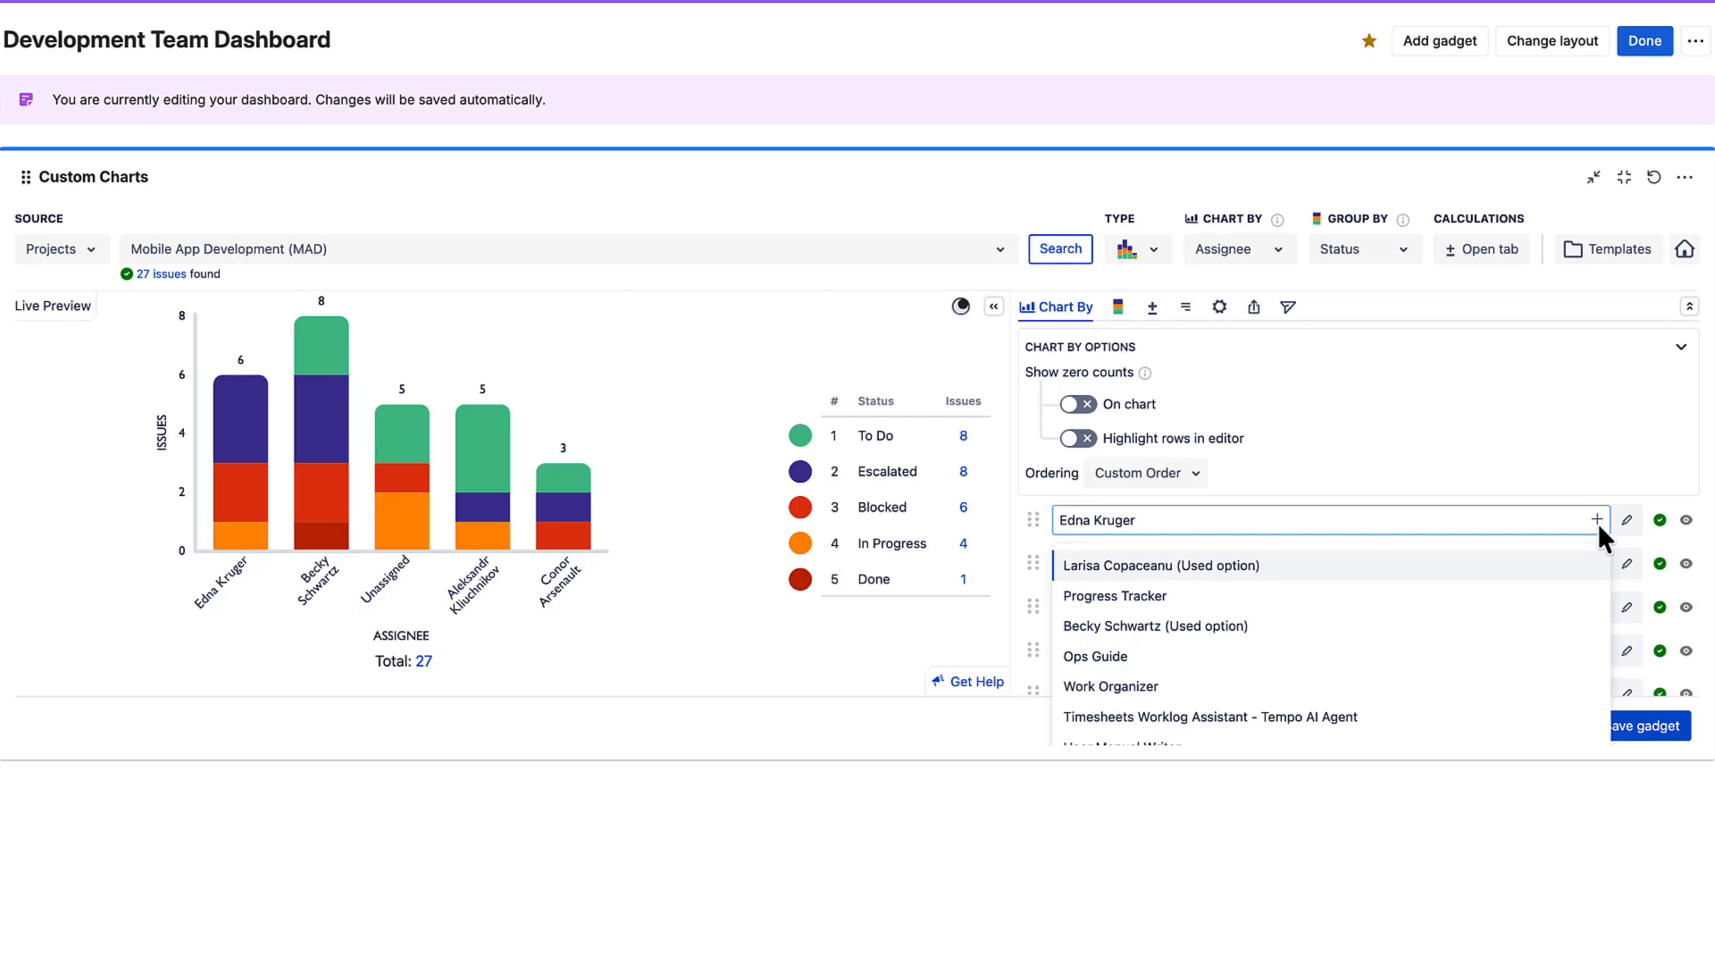
click(1263, 630)
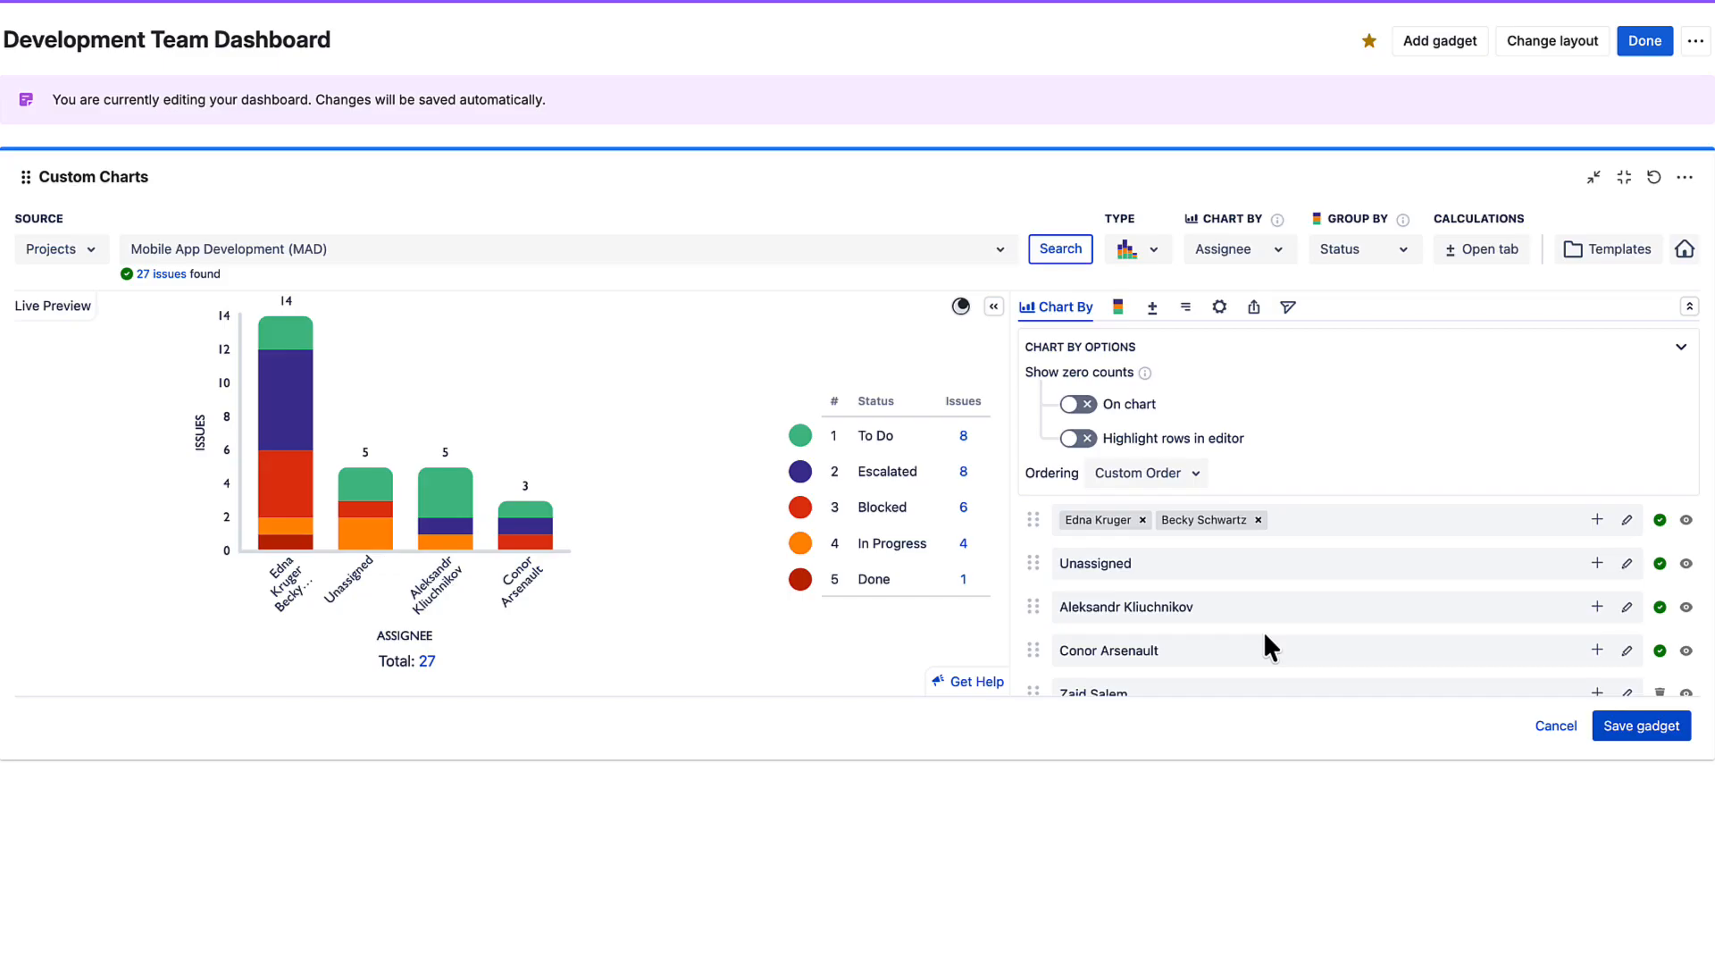
- Name the merged assignee segment Team A
click(1623, 521)
click(1081, 516)
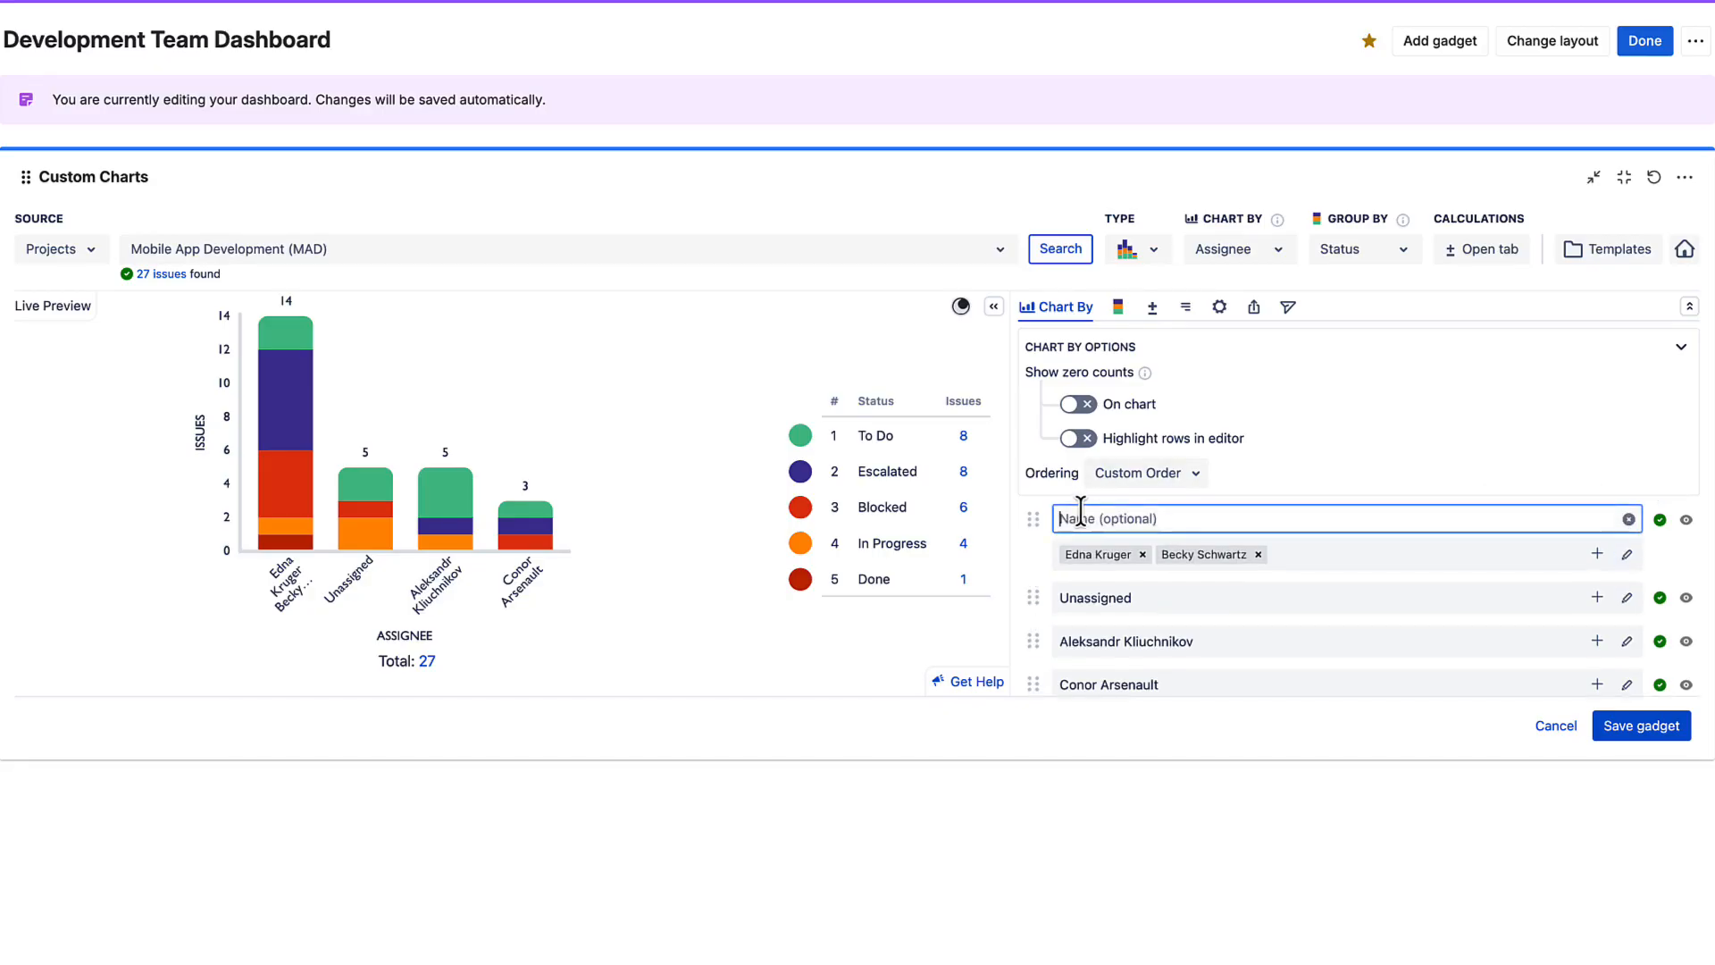
text(Team A)
key(Return)
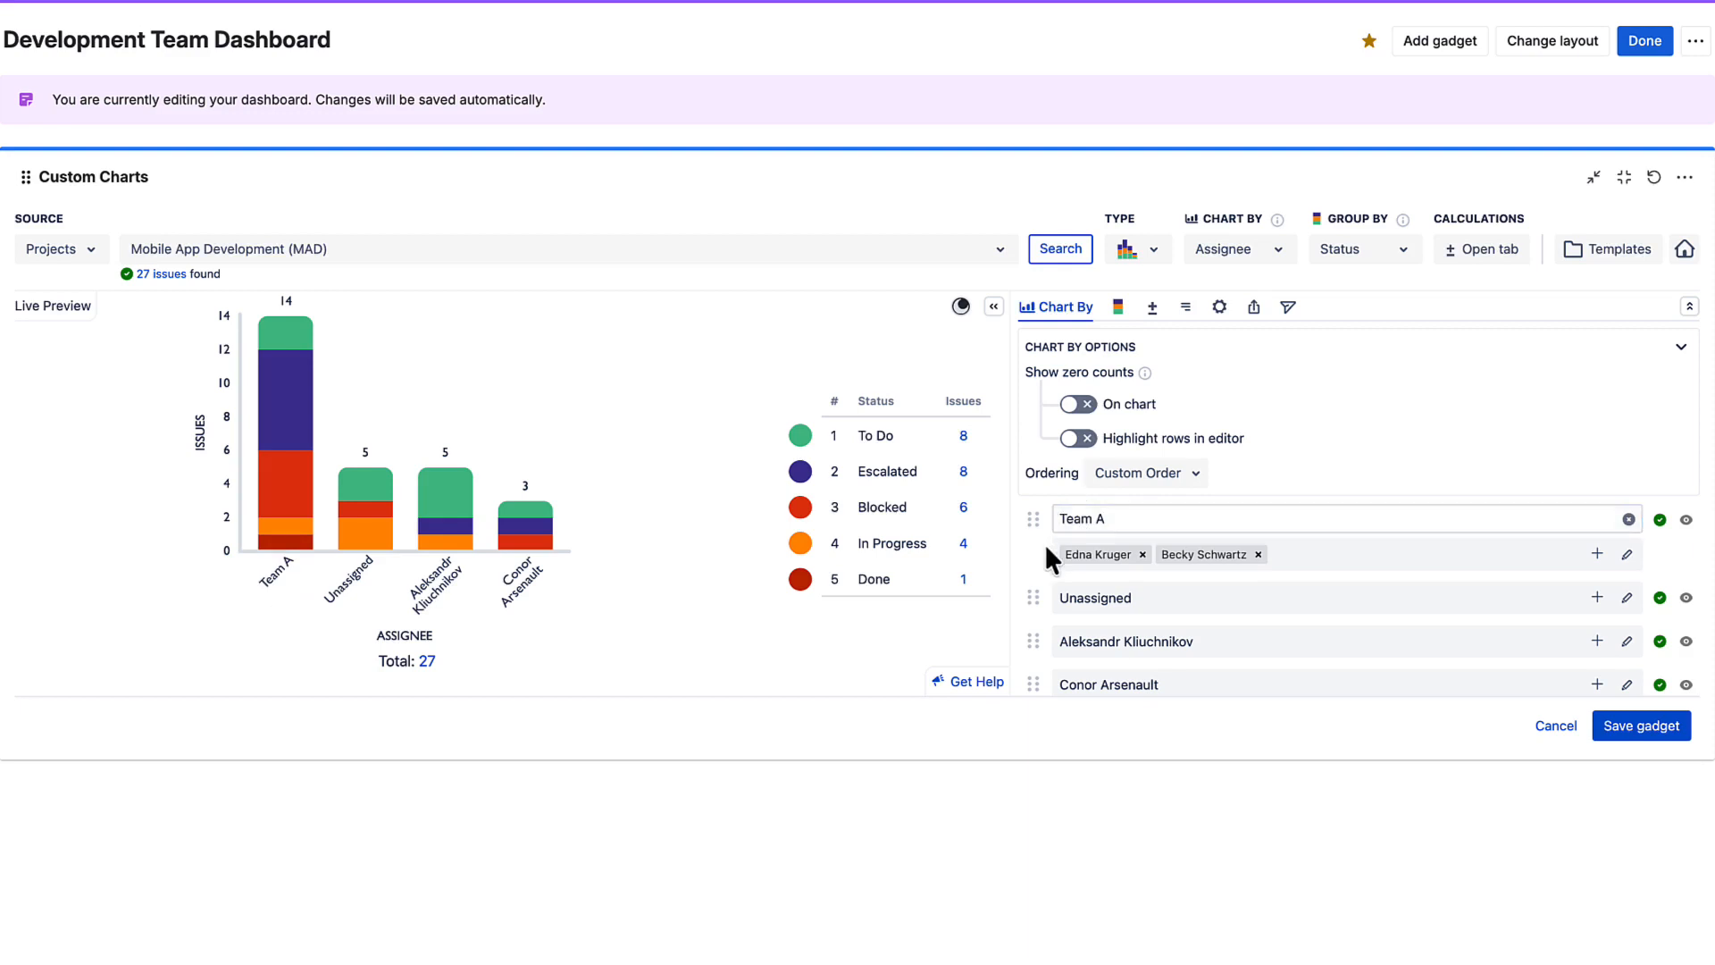
- Try hiding the Unassigned segment from the chart and show it again
click(1690, 607)
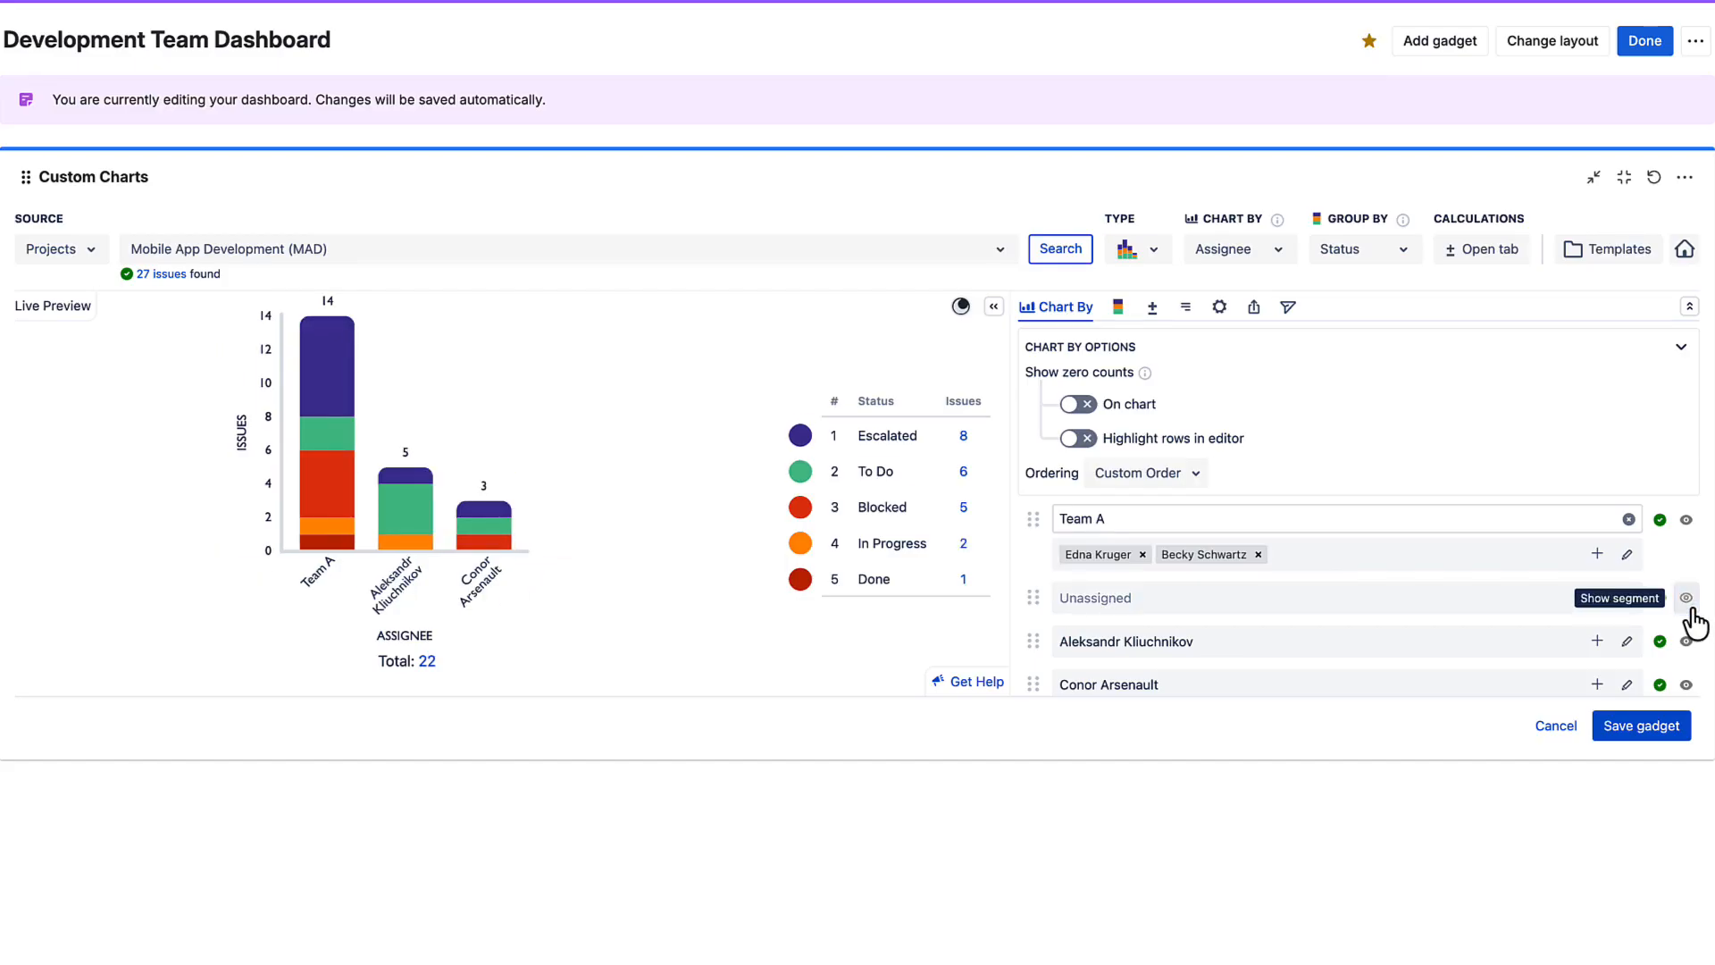
click(1688, 598)
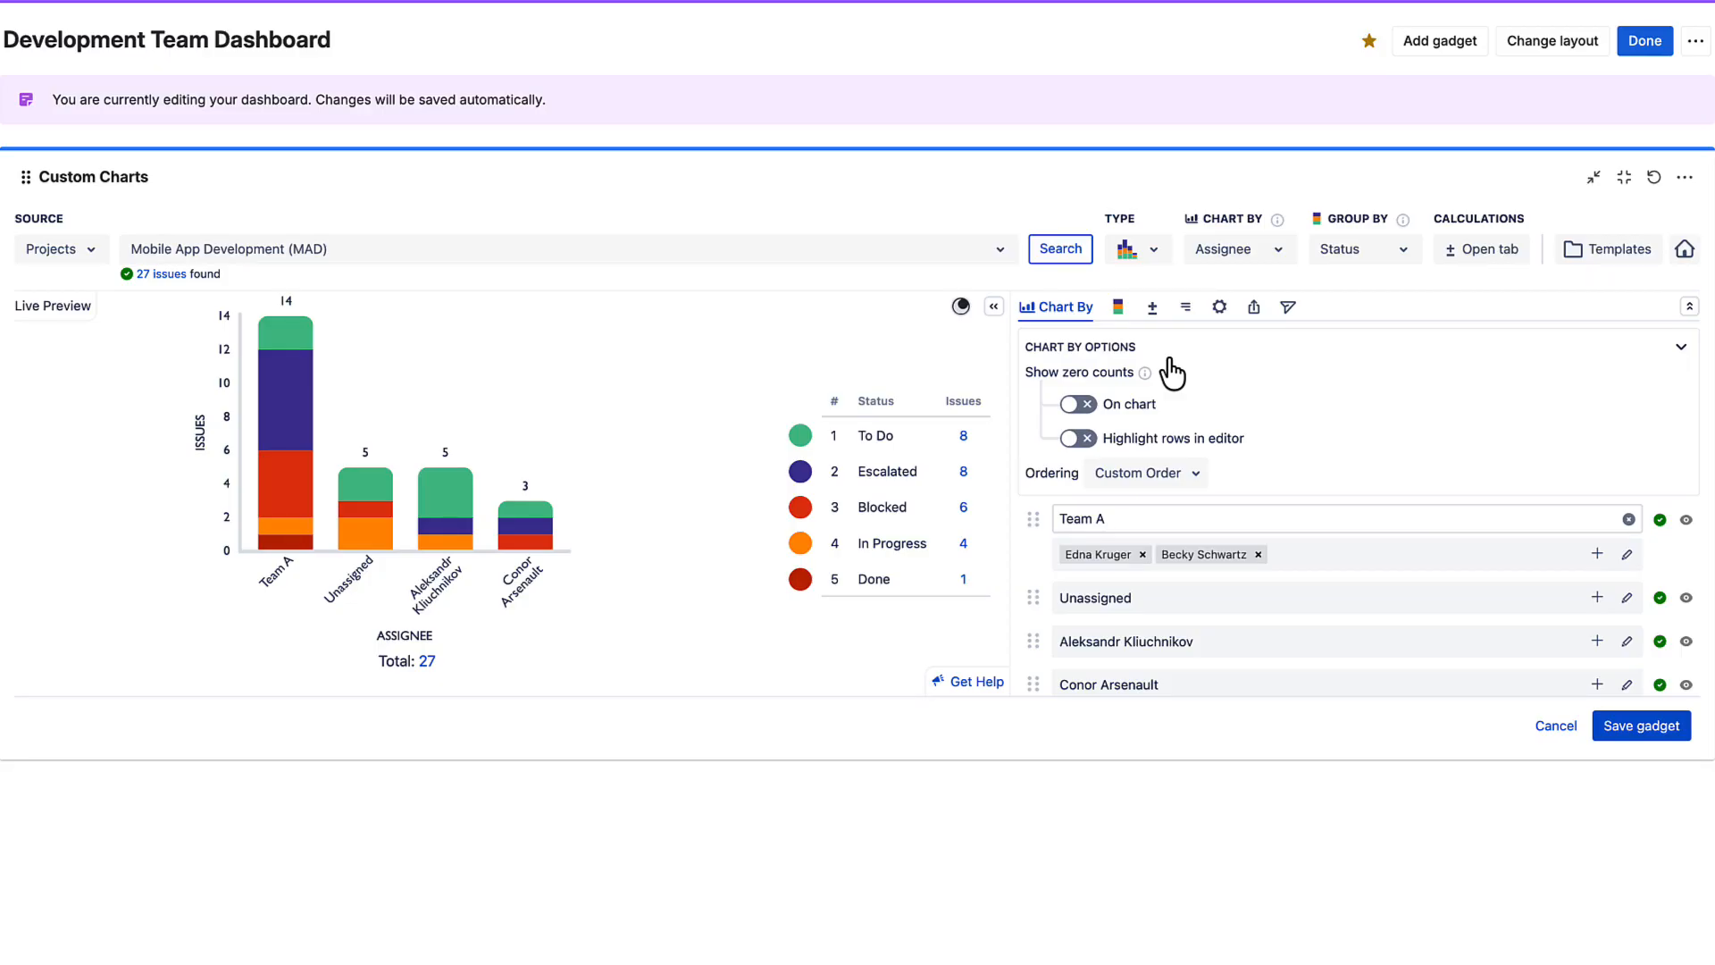
- Try both zero-count options for Chart By, switch them off again, and review the available segment orderings
click(1080, 406)
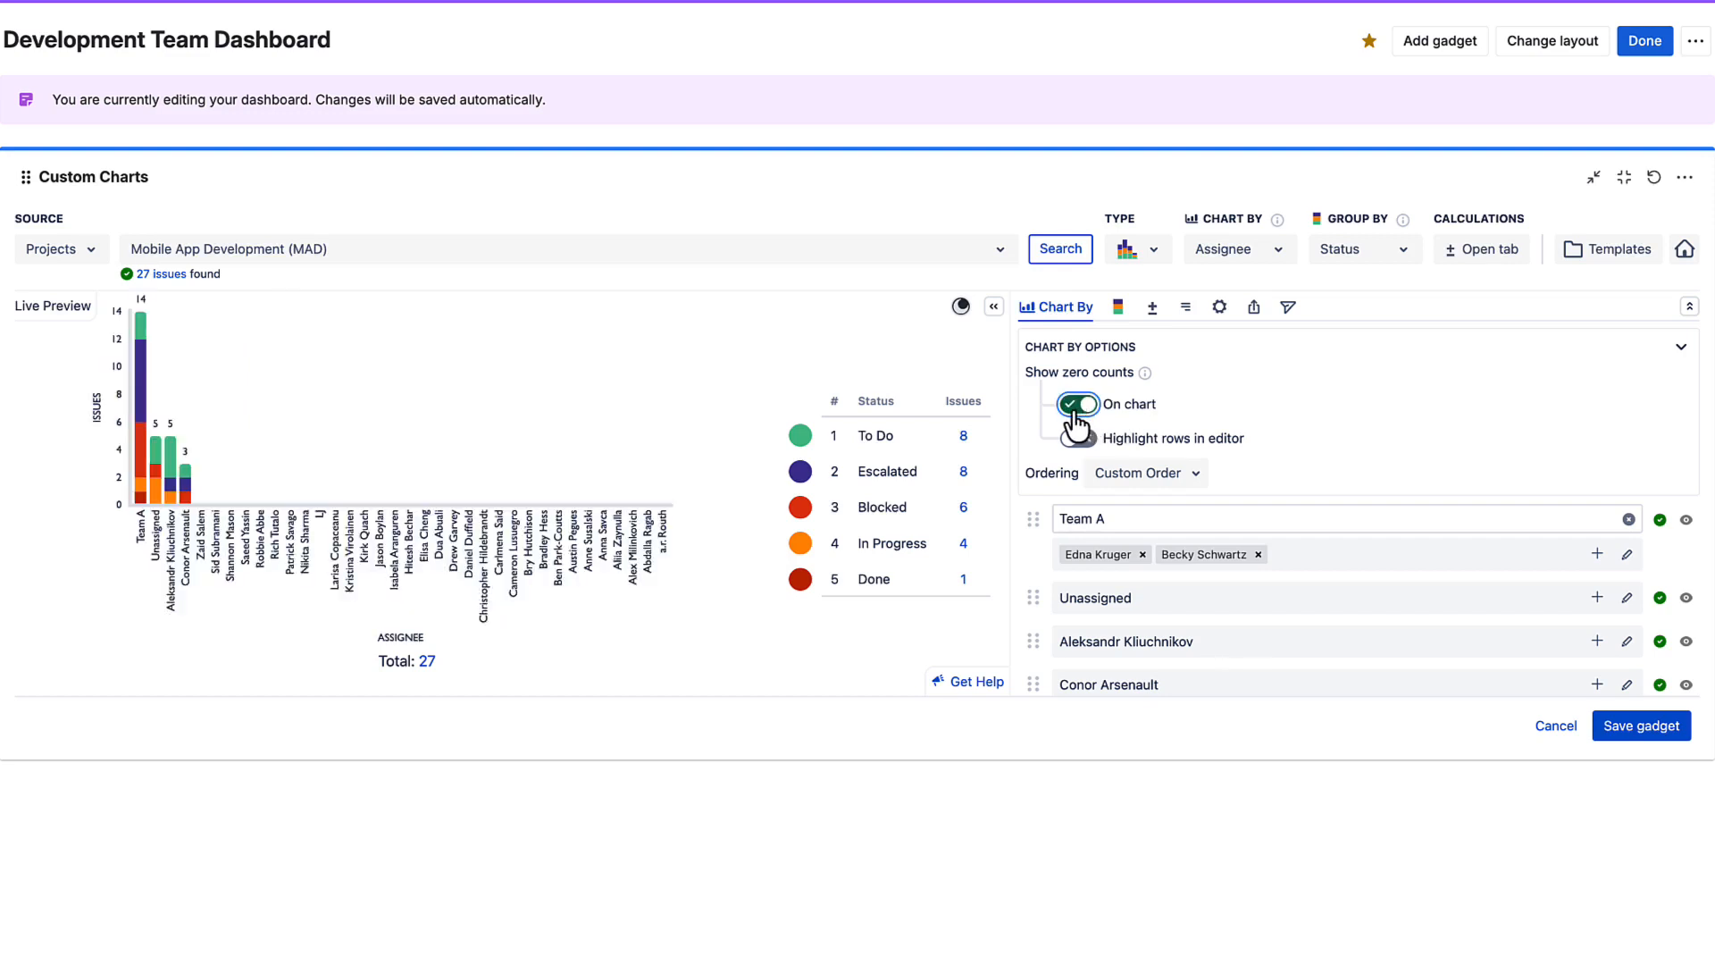
click(1074, 407)
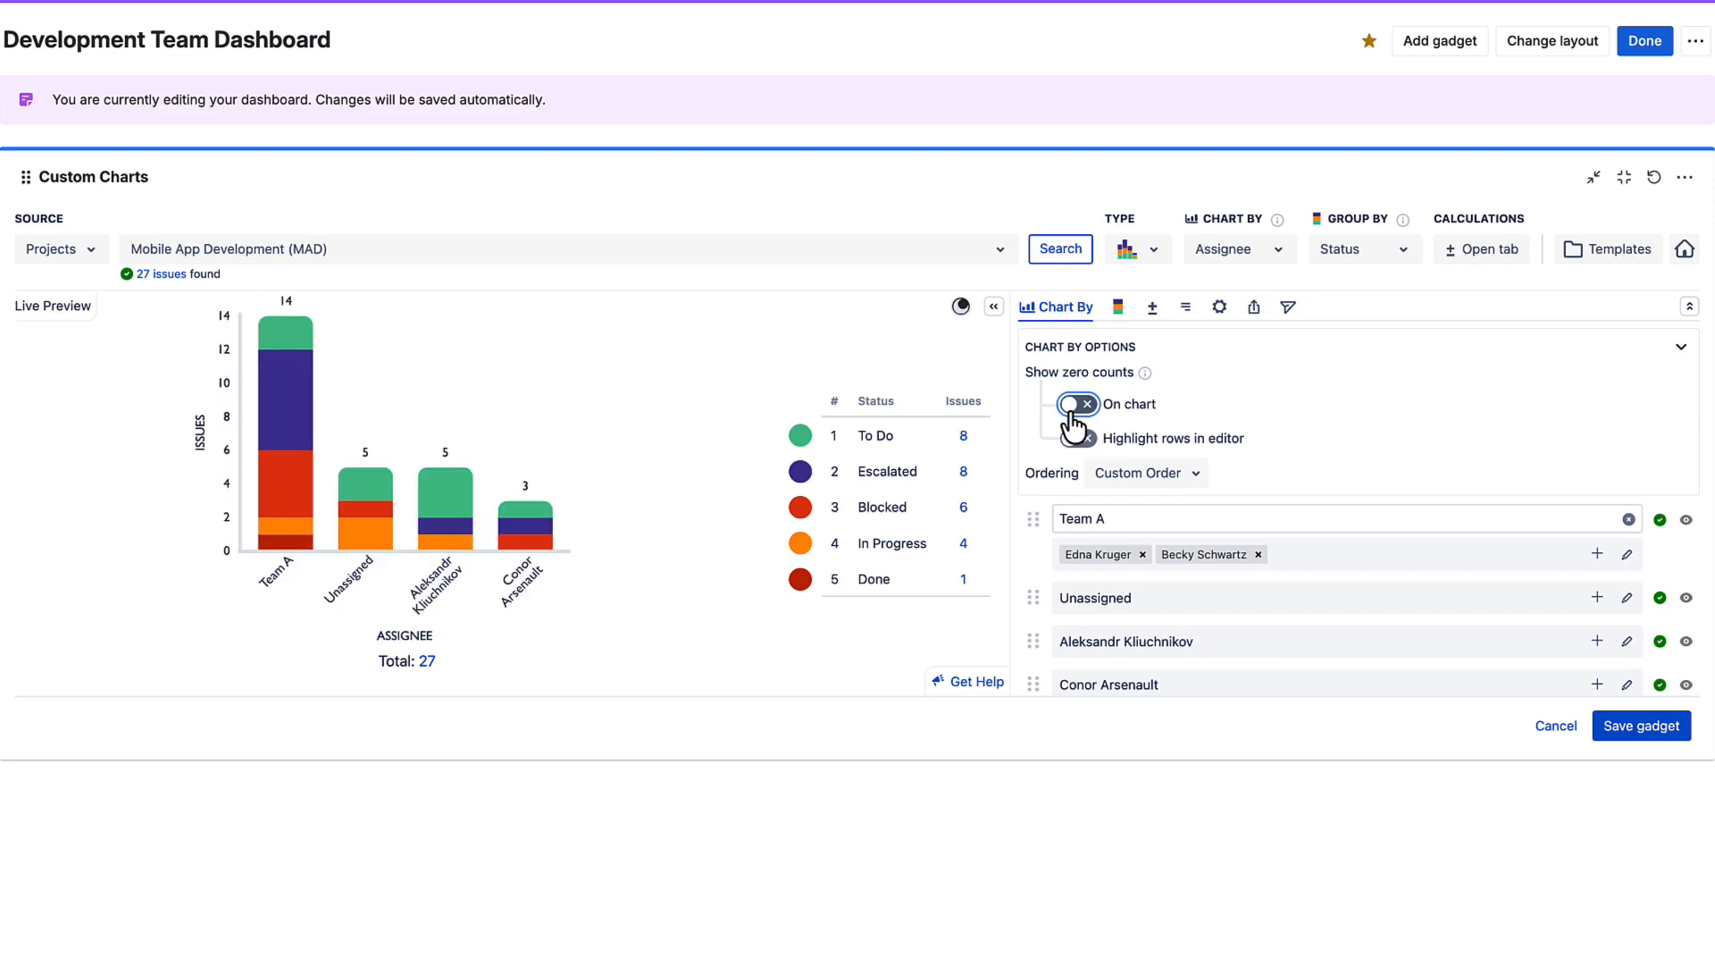
click(1091, 454)
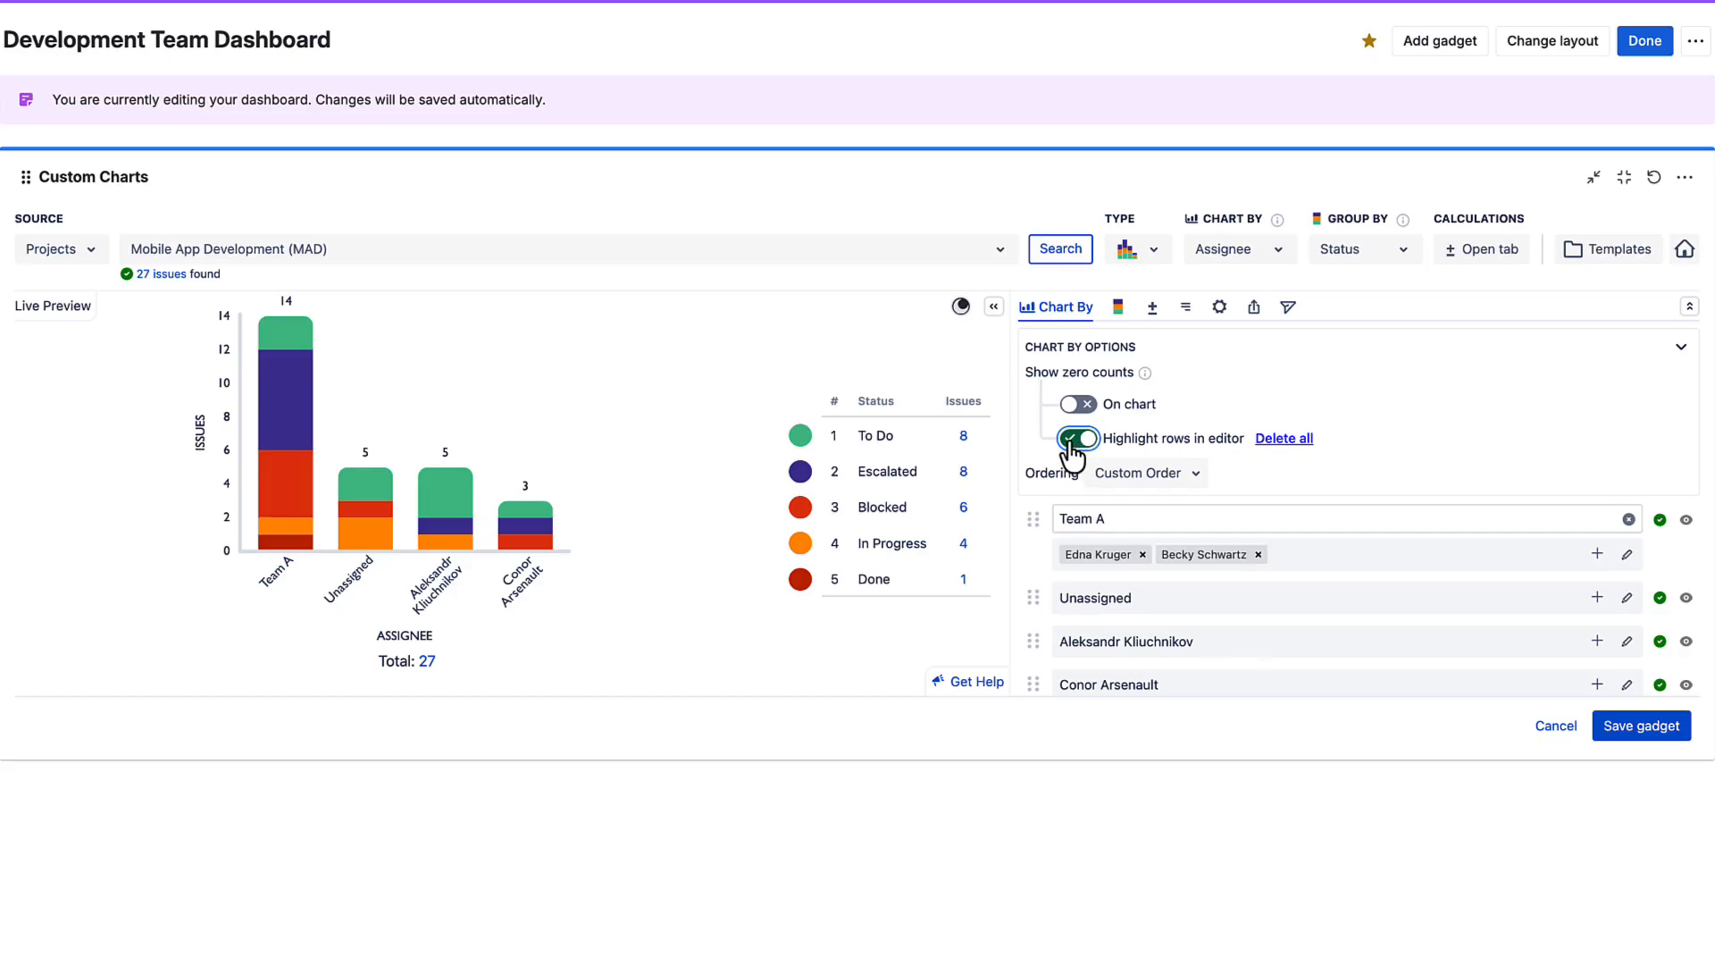
click(1071, 447)
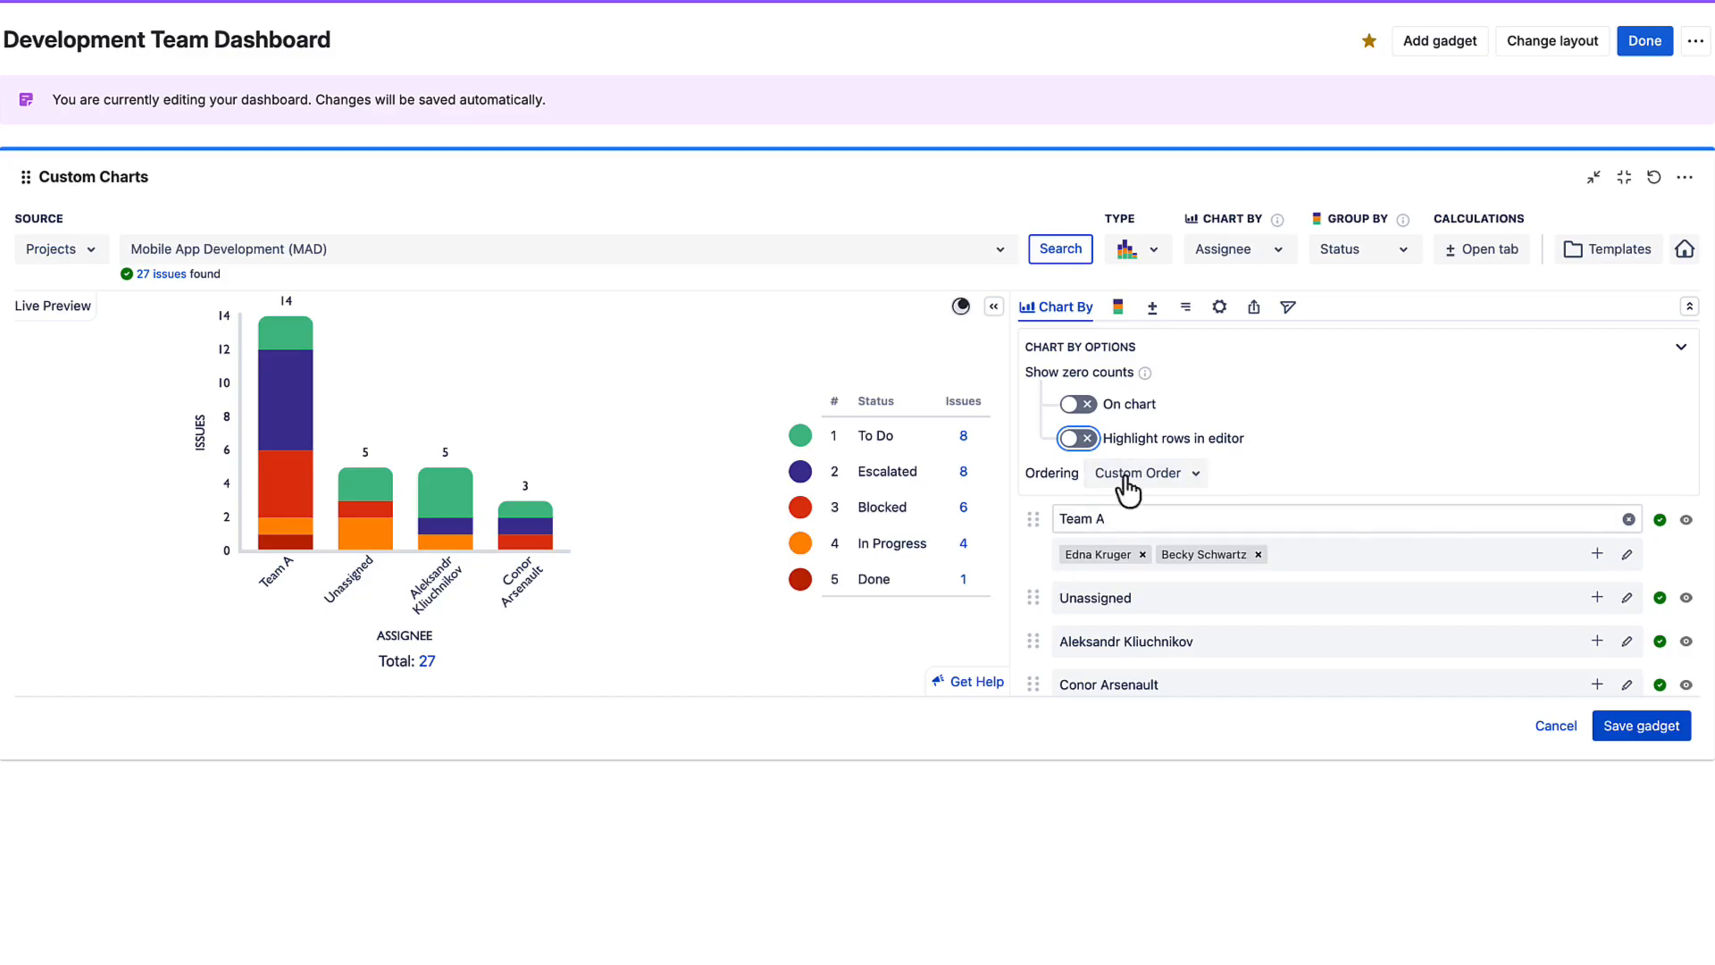
click(1187, 492)
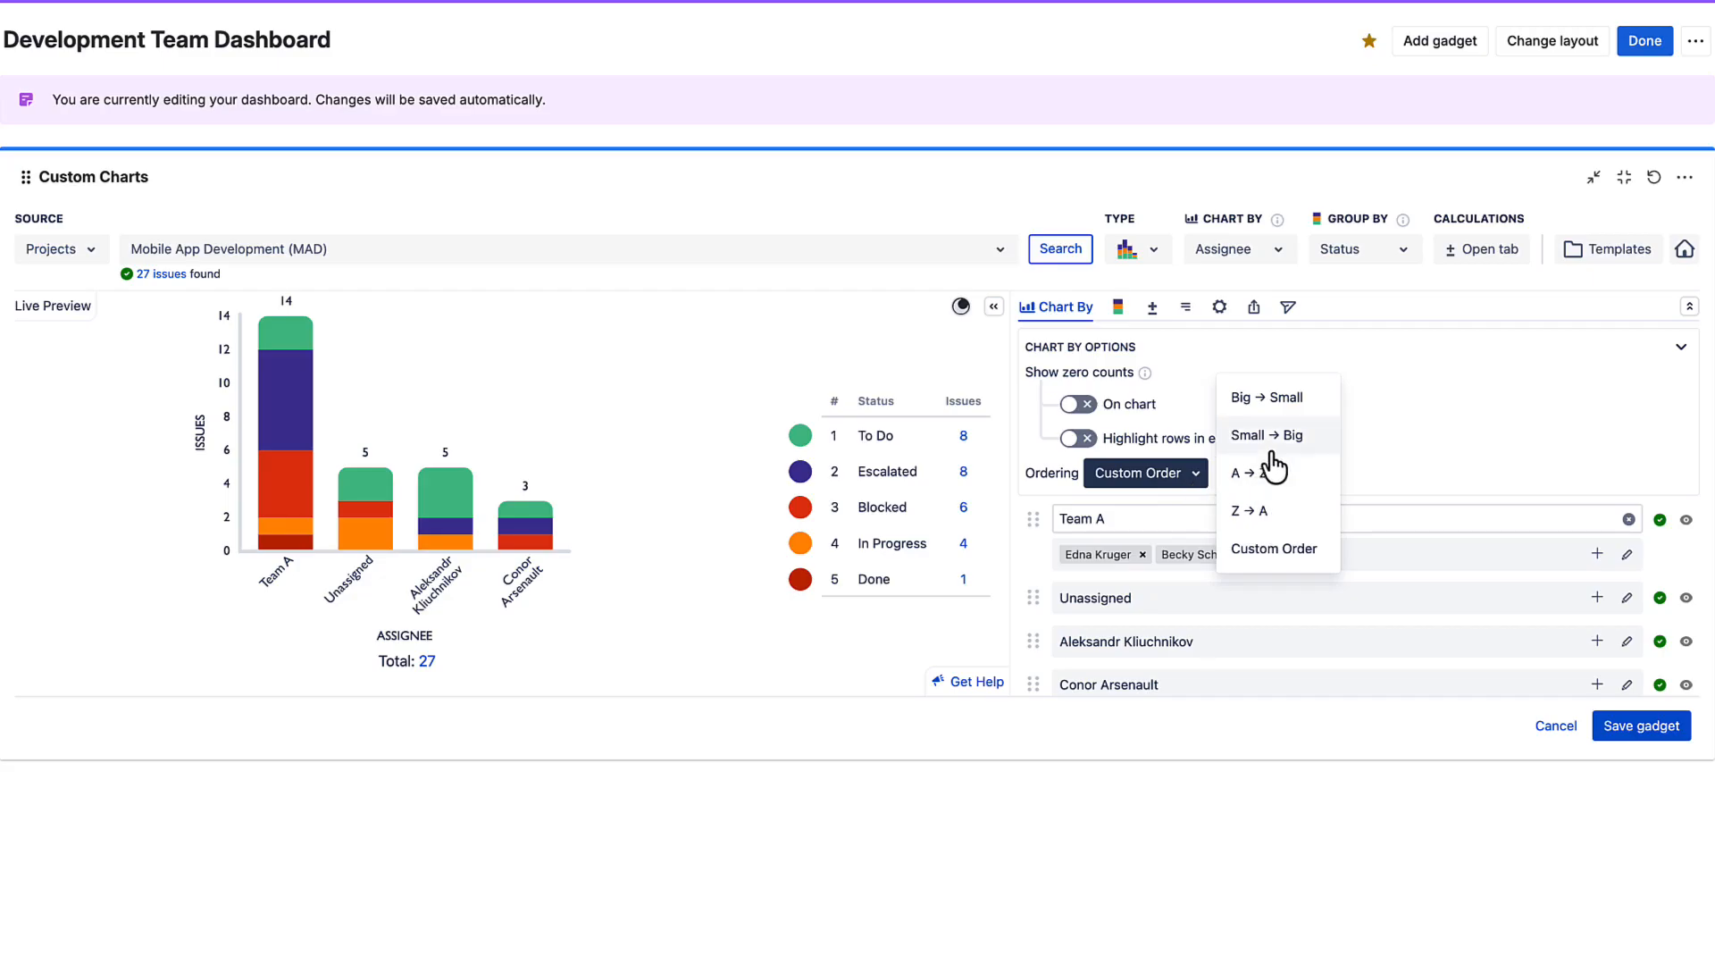
click(1420, 452)
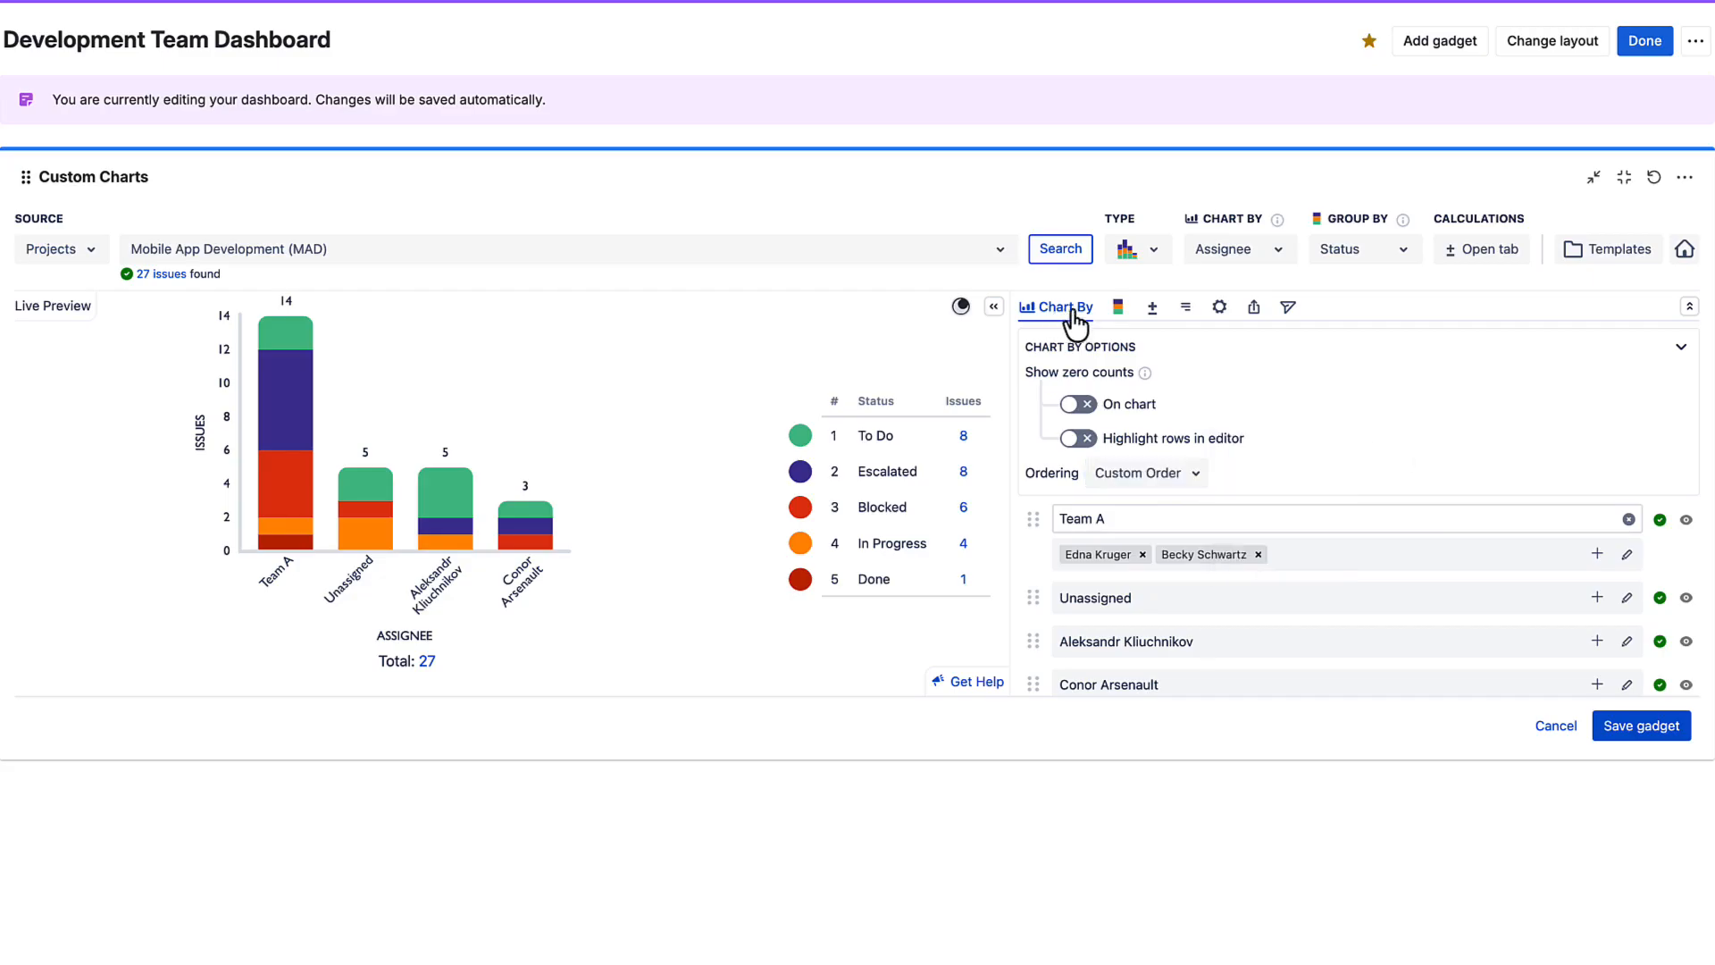
- Open the Group By settings and inspect the status breakdown of the Team A bar
click(1118, 308)
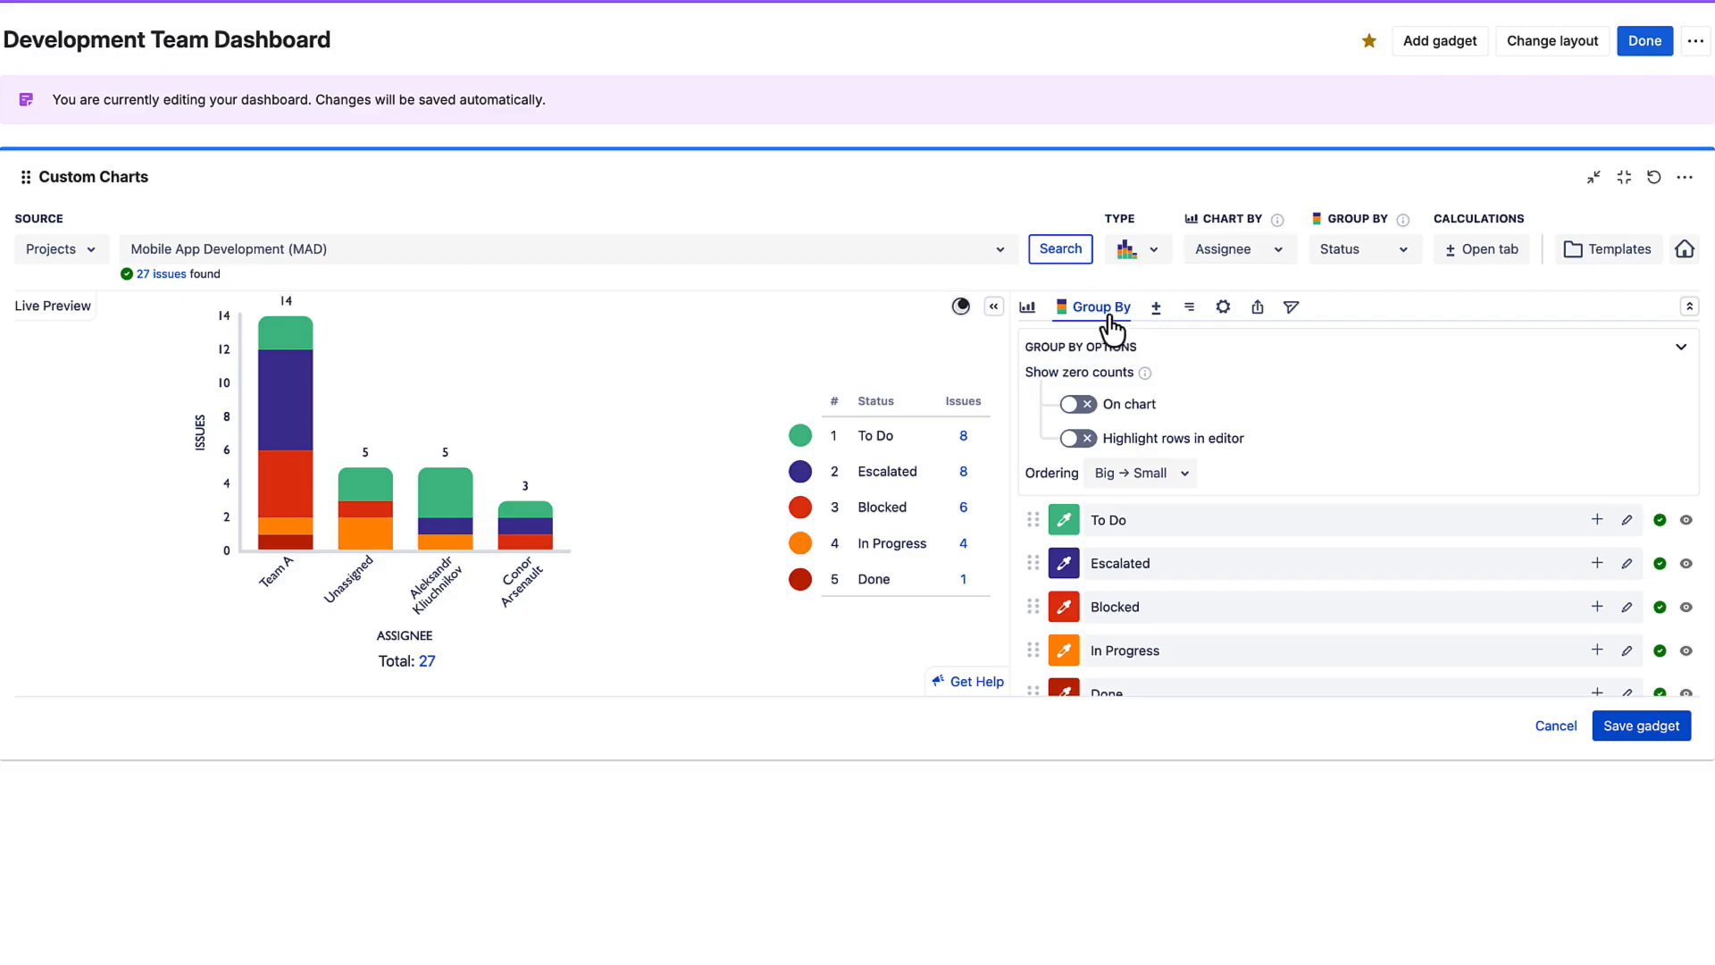
mouse_move(285, 413)
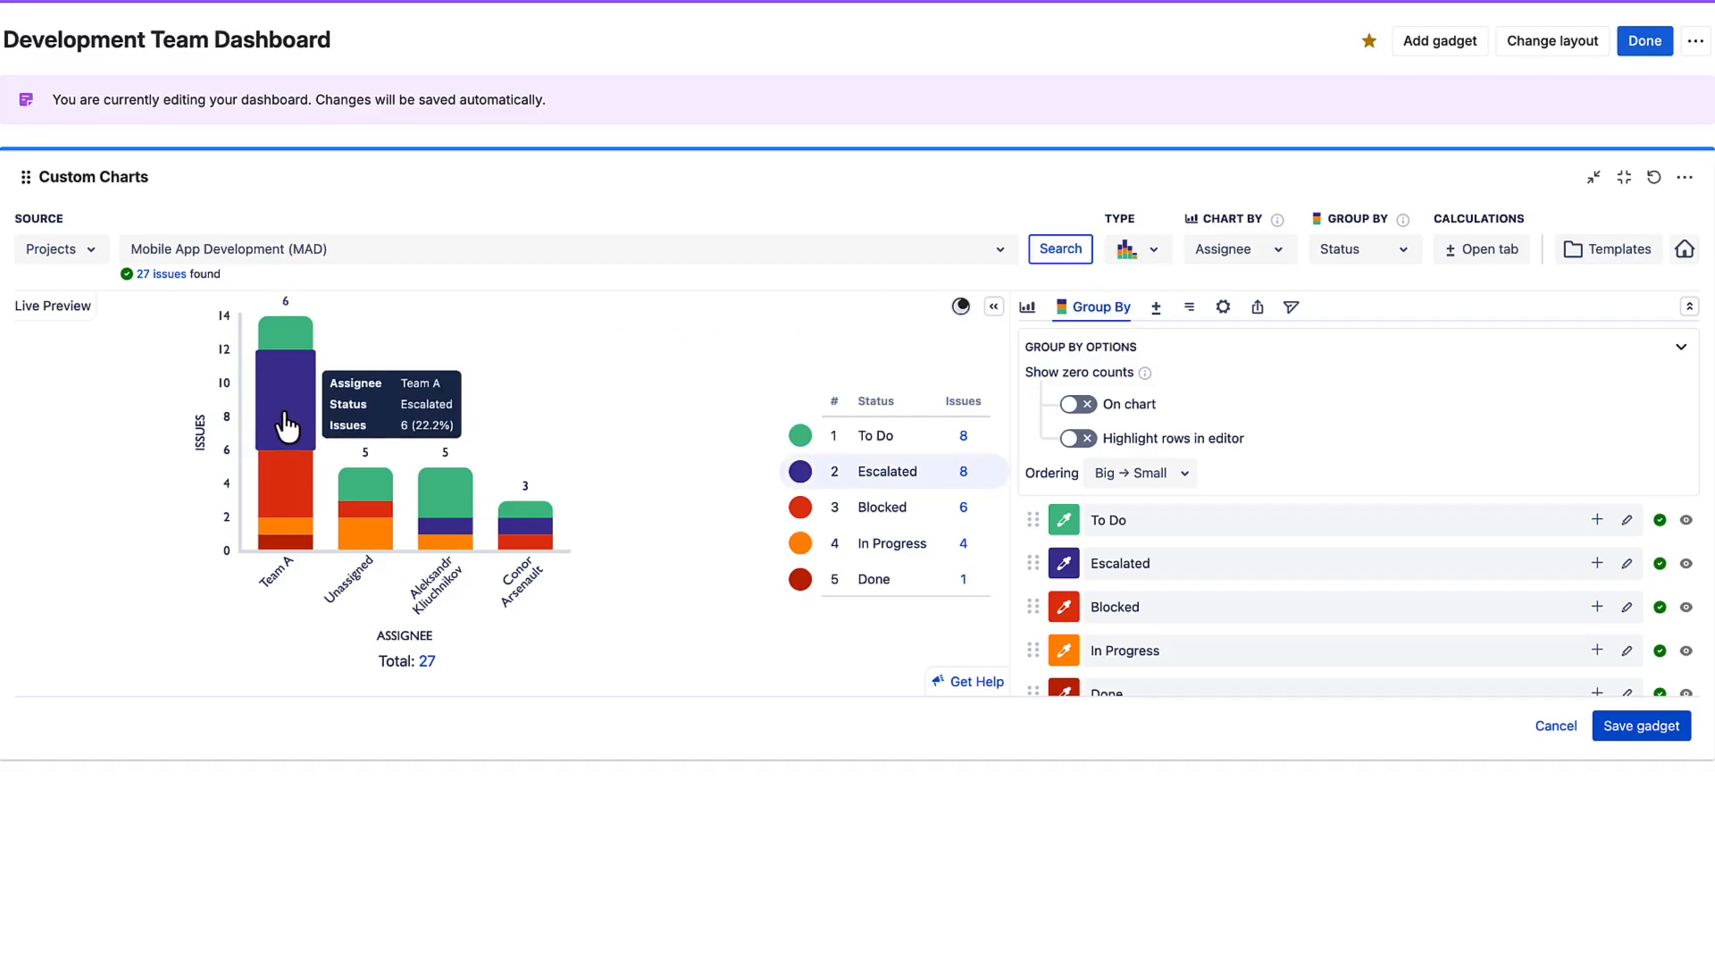
mouse_move(288, 482)
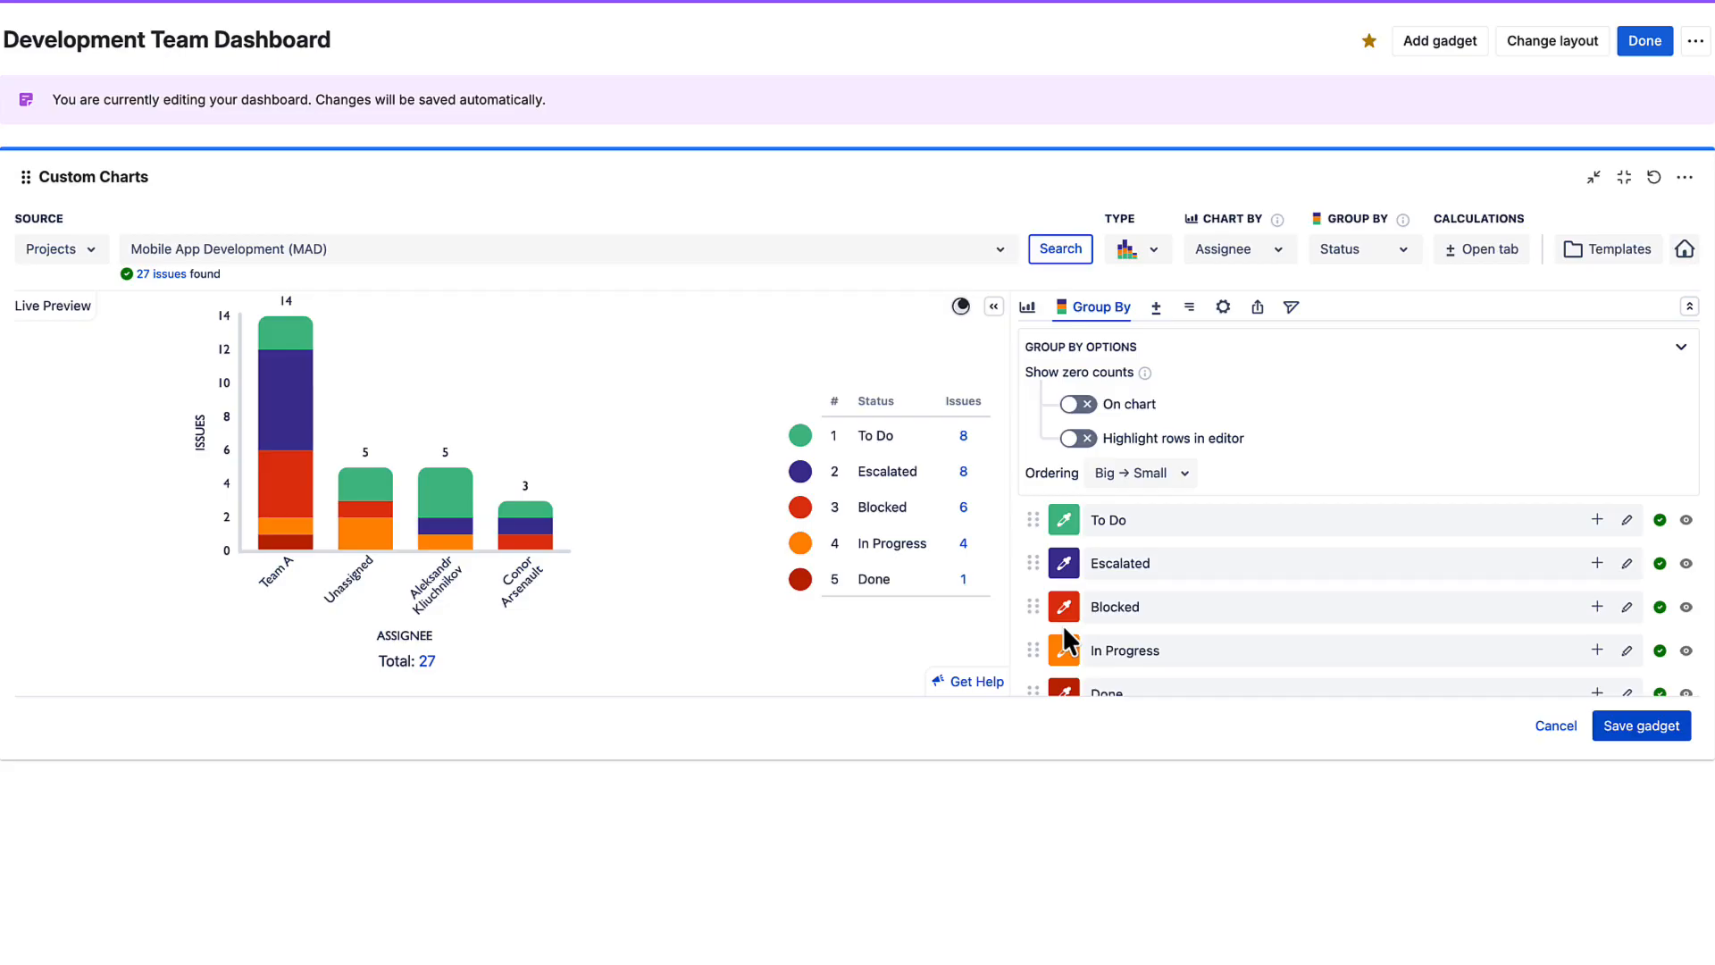
- Try a custom purple, #bc47bb, as the color of the To Do status
click(1064, 521)
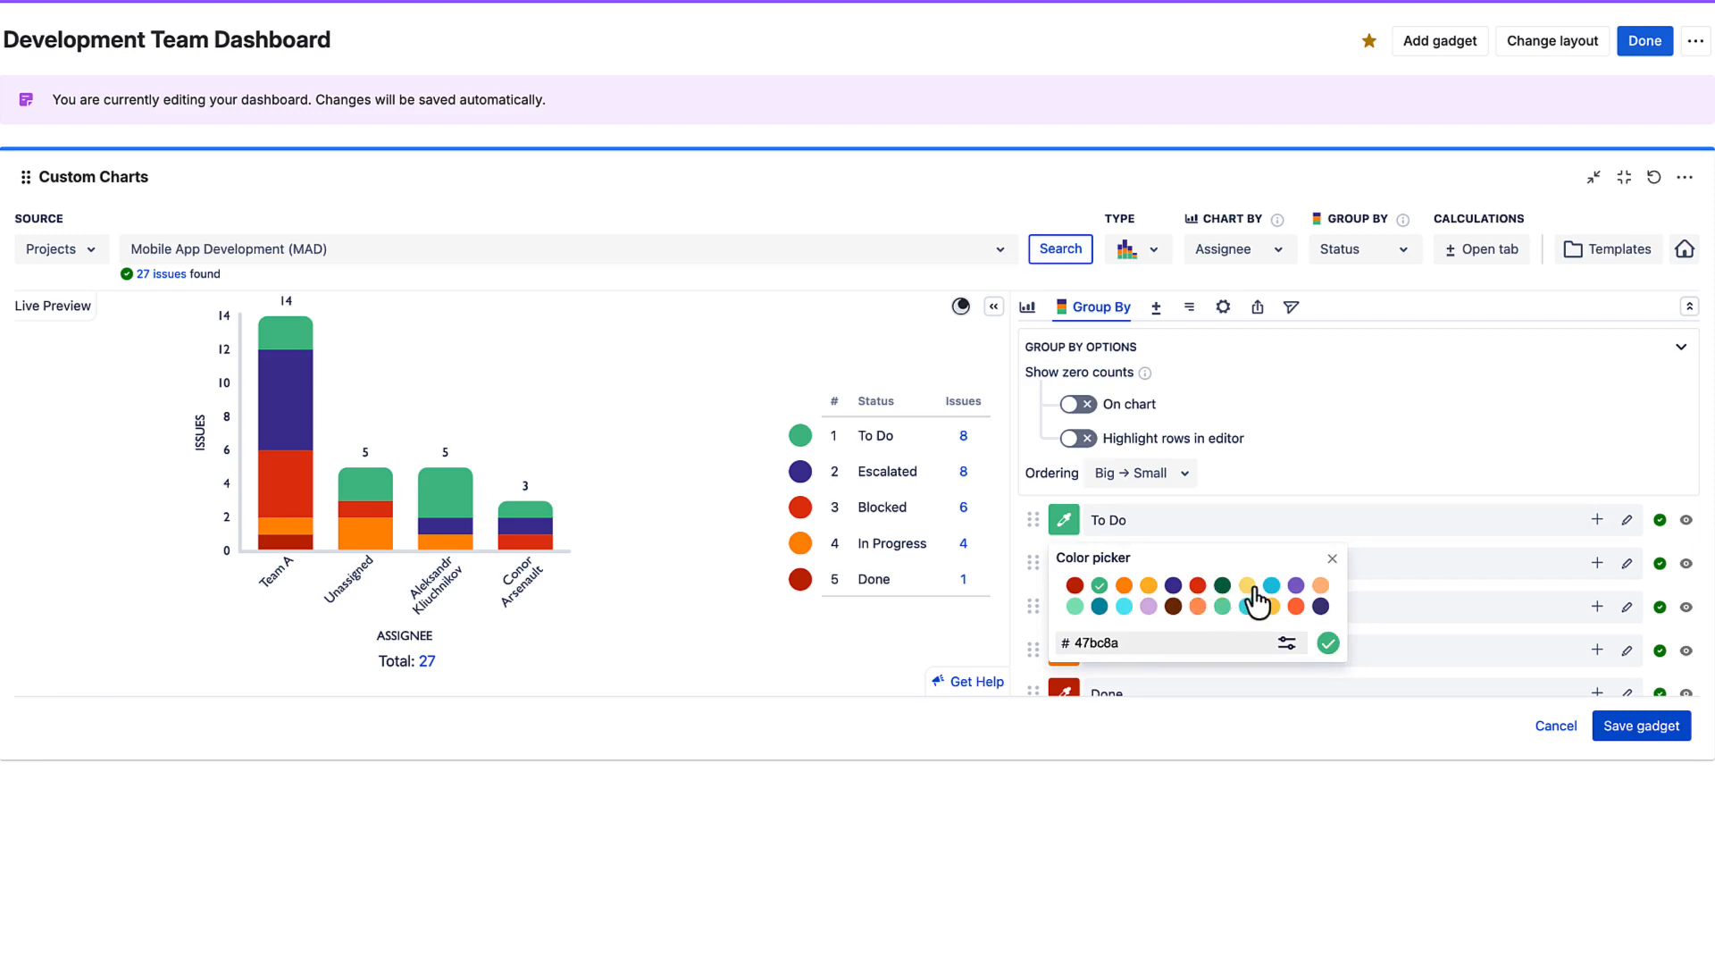
click(1287, 644)
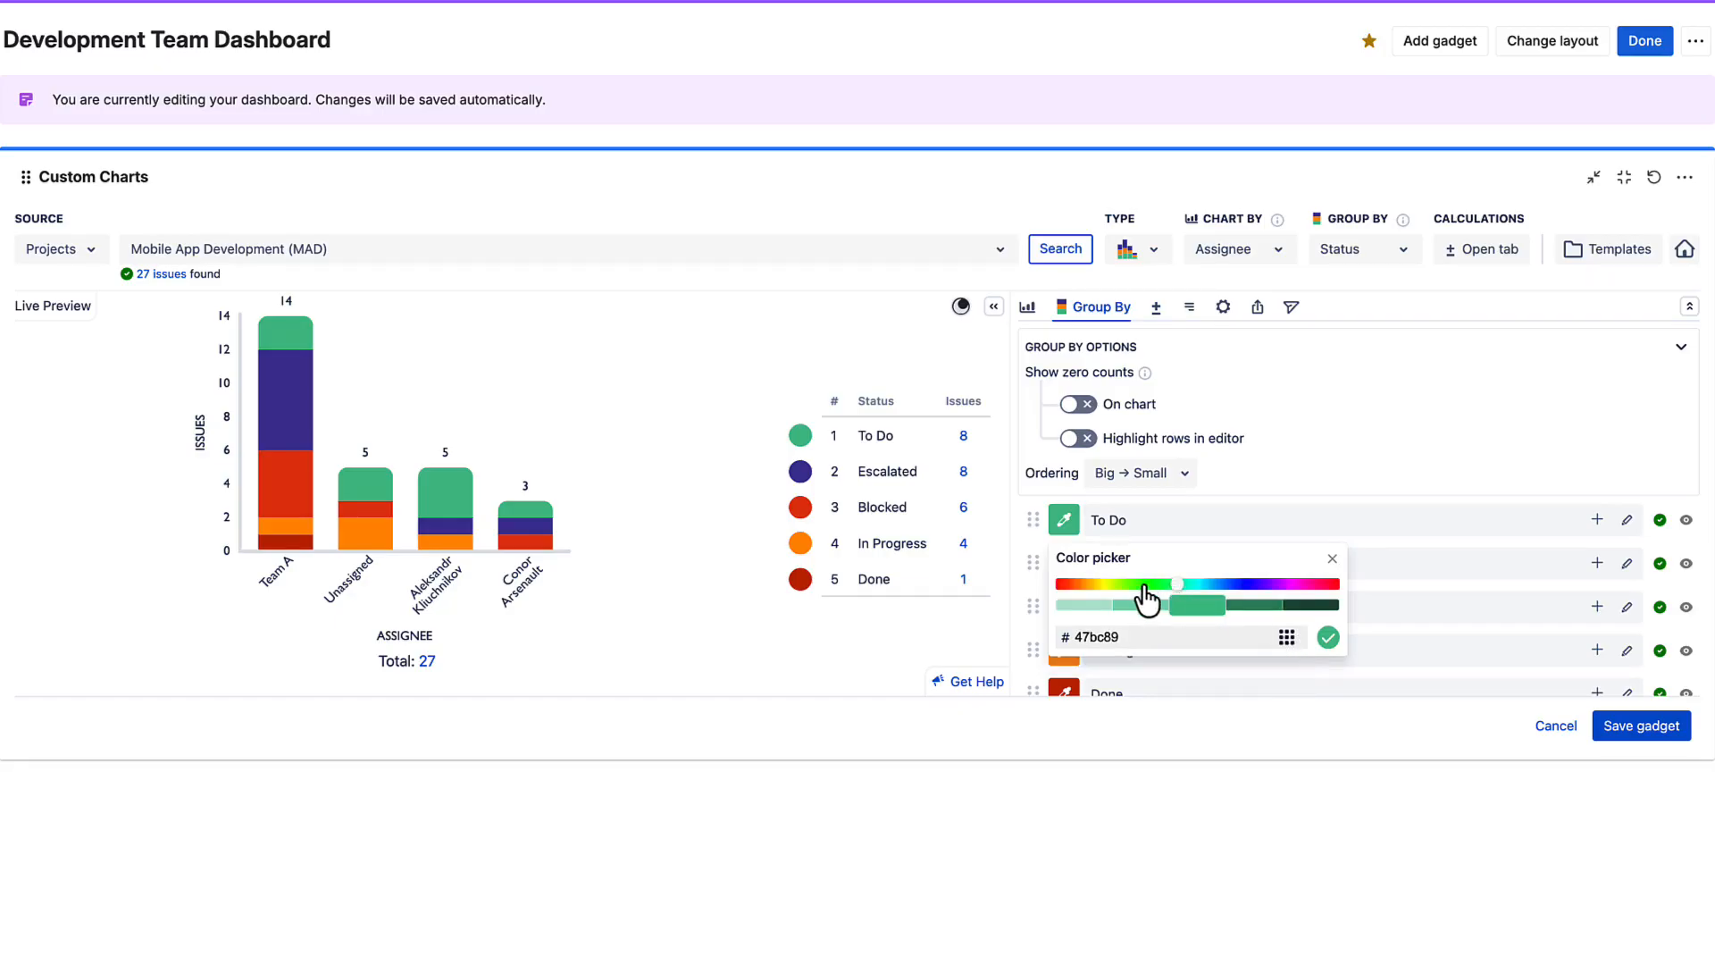
click(1091, 585)
click(1180, 585)
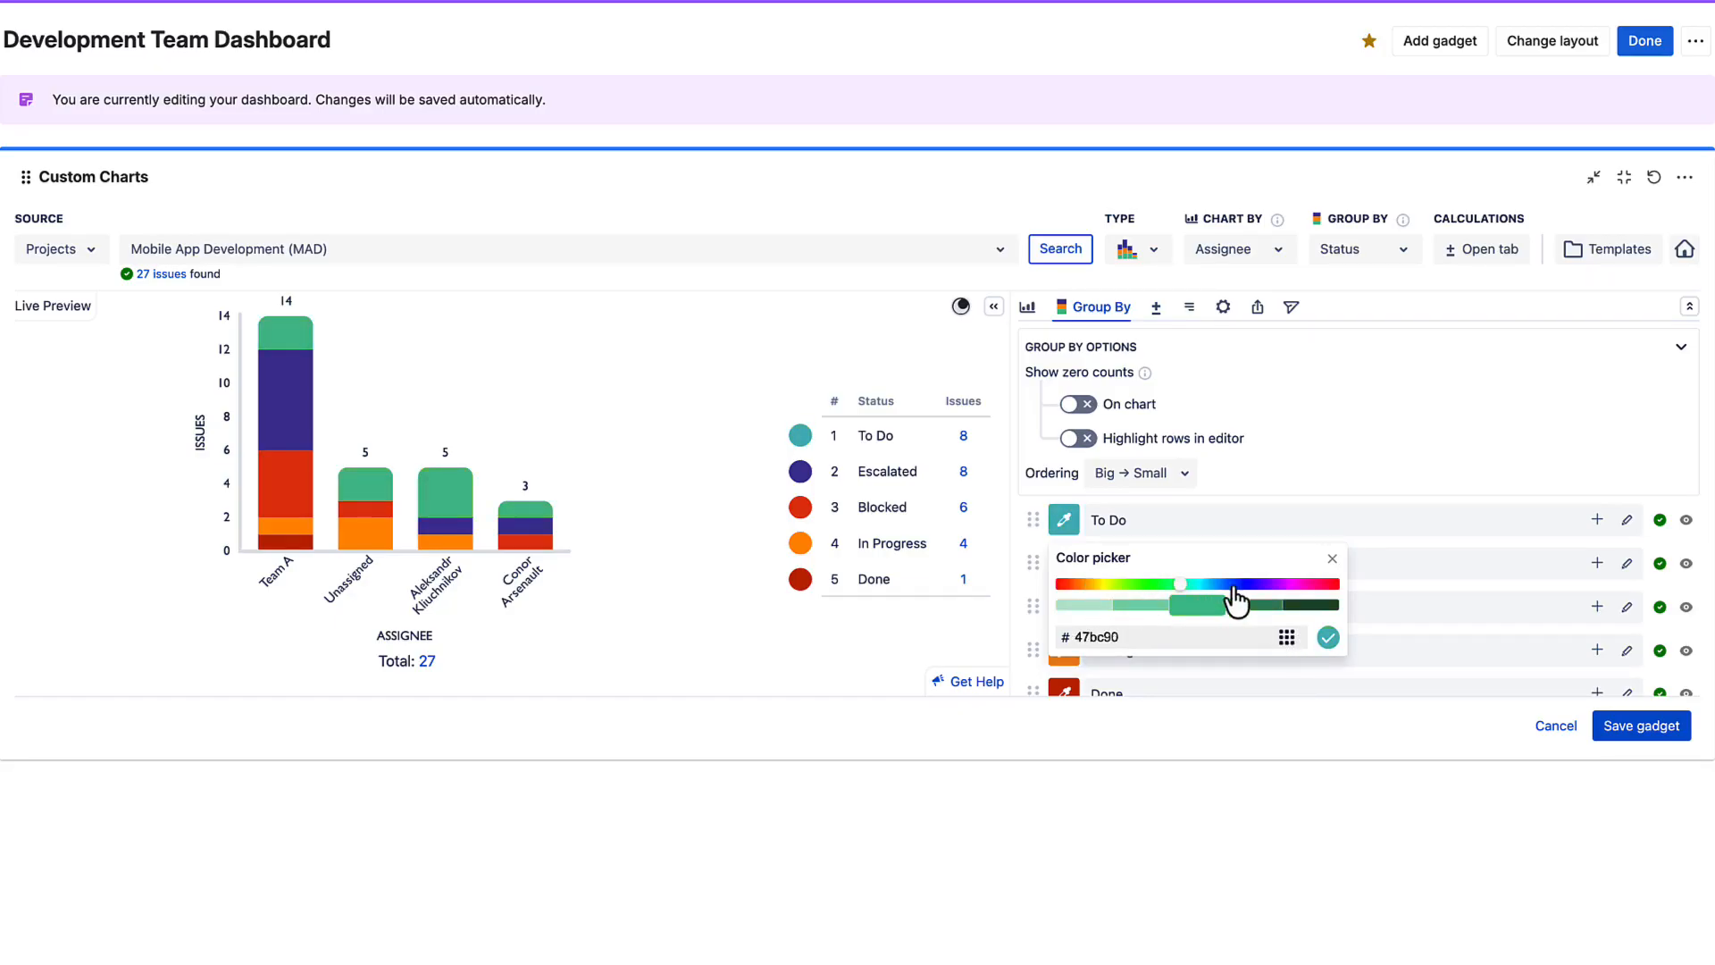
drag(1234, 589, 1294, 590)
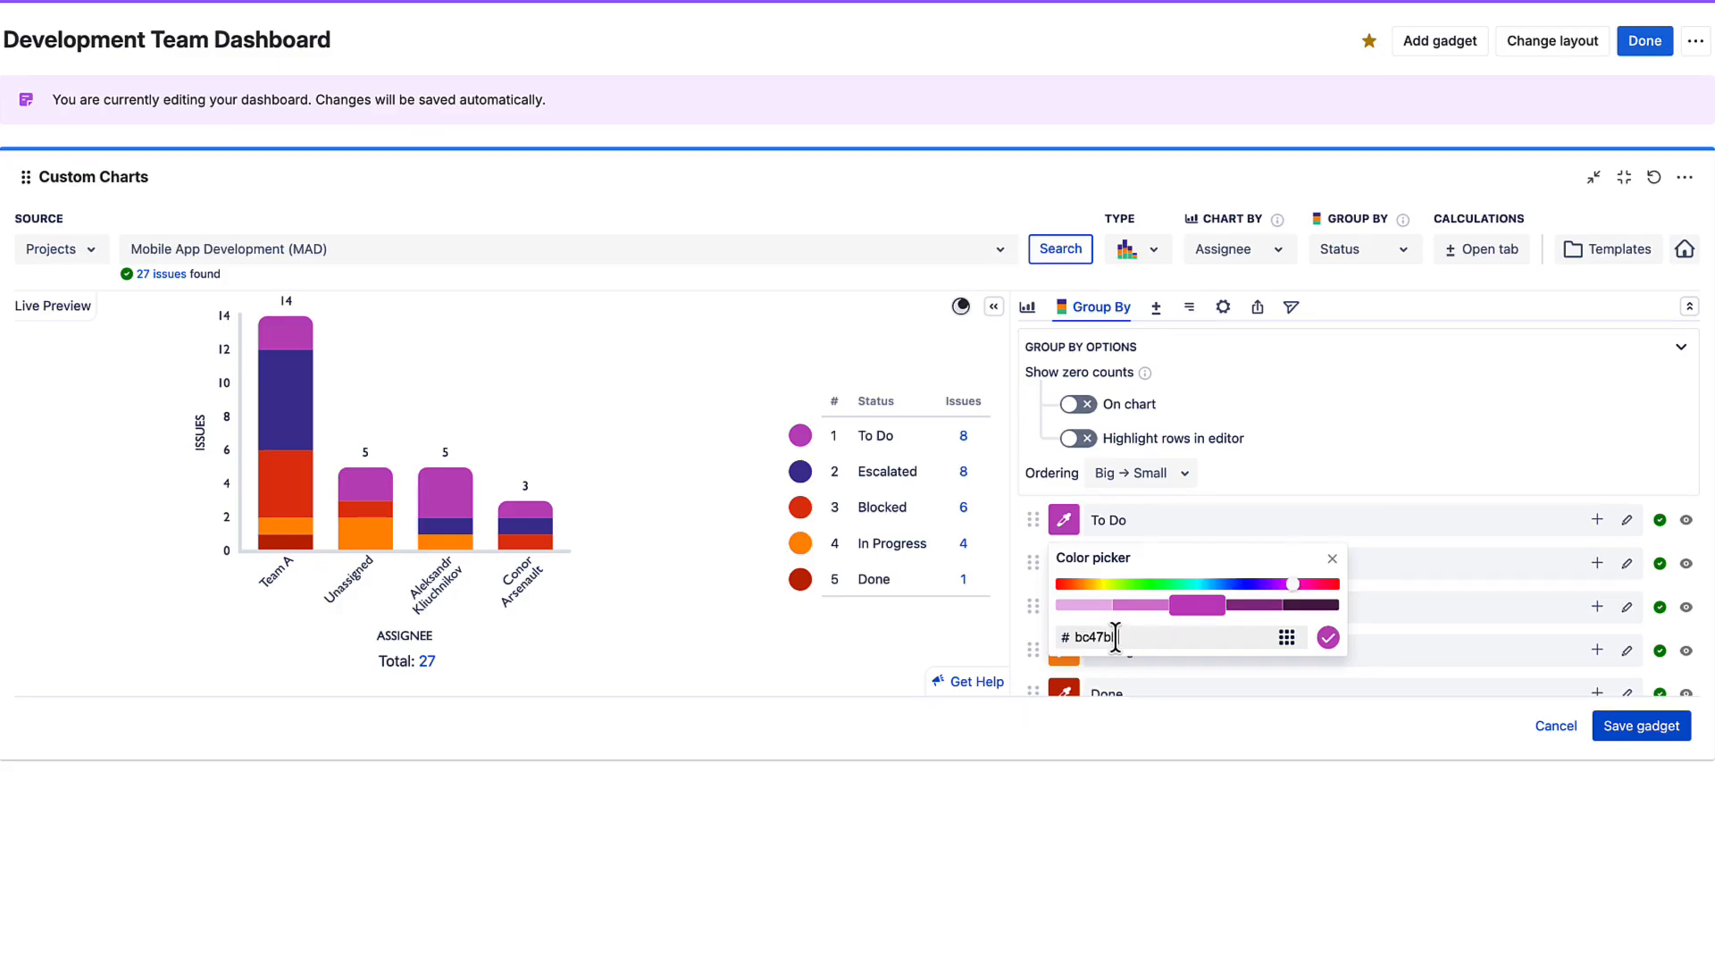
click(1405, 490)
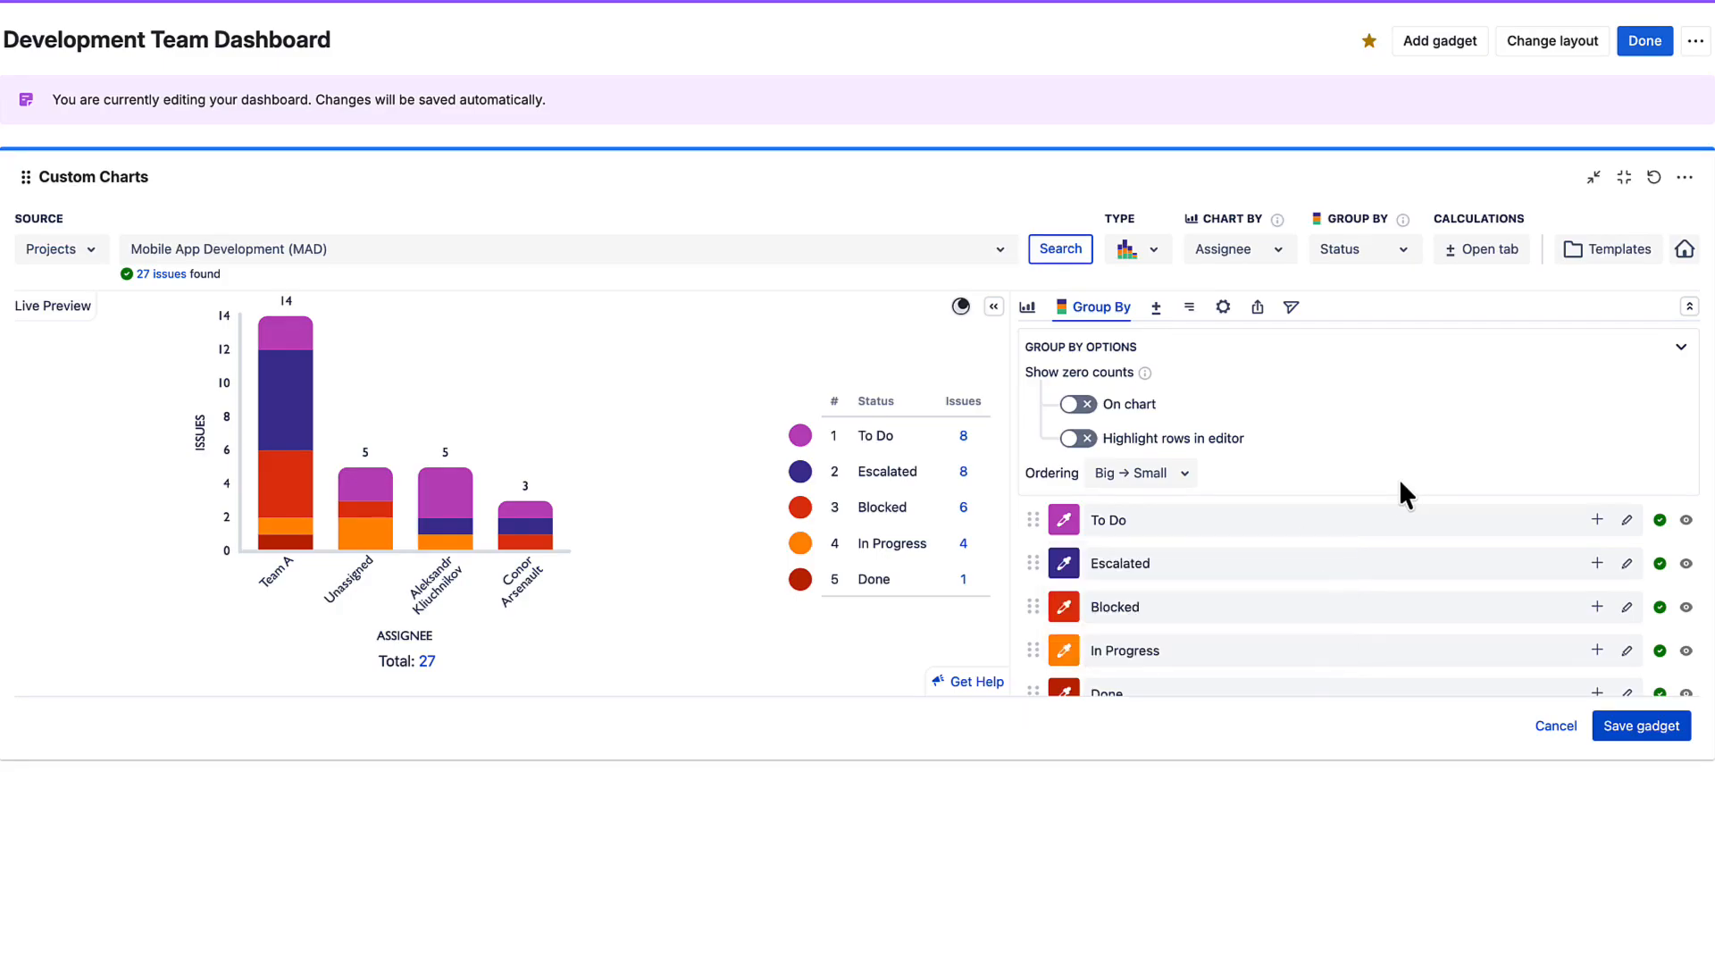
- Restore the To Do status color to the preset green
click(1061, 523)
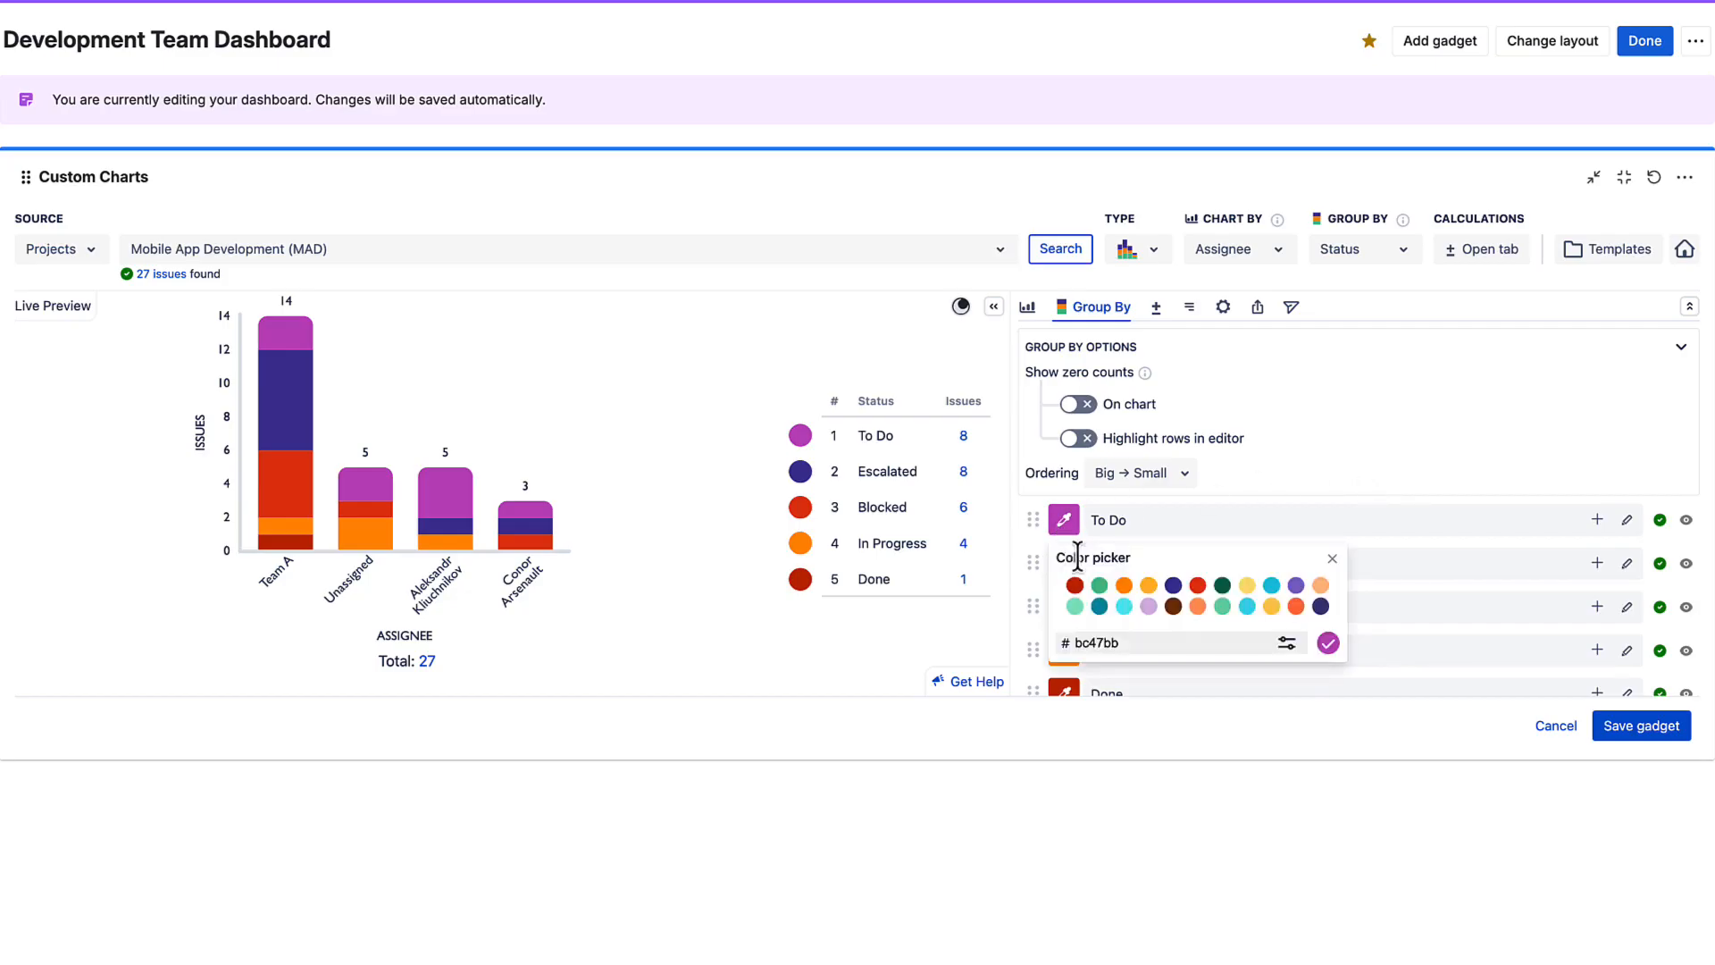
click(1100, 586)
click(1328, 486)
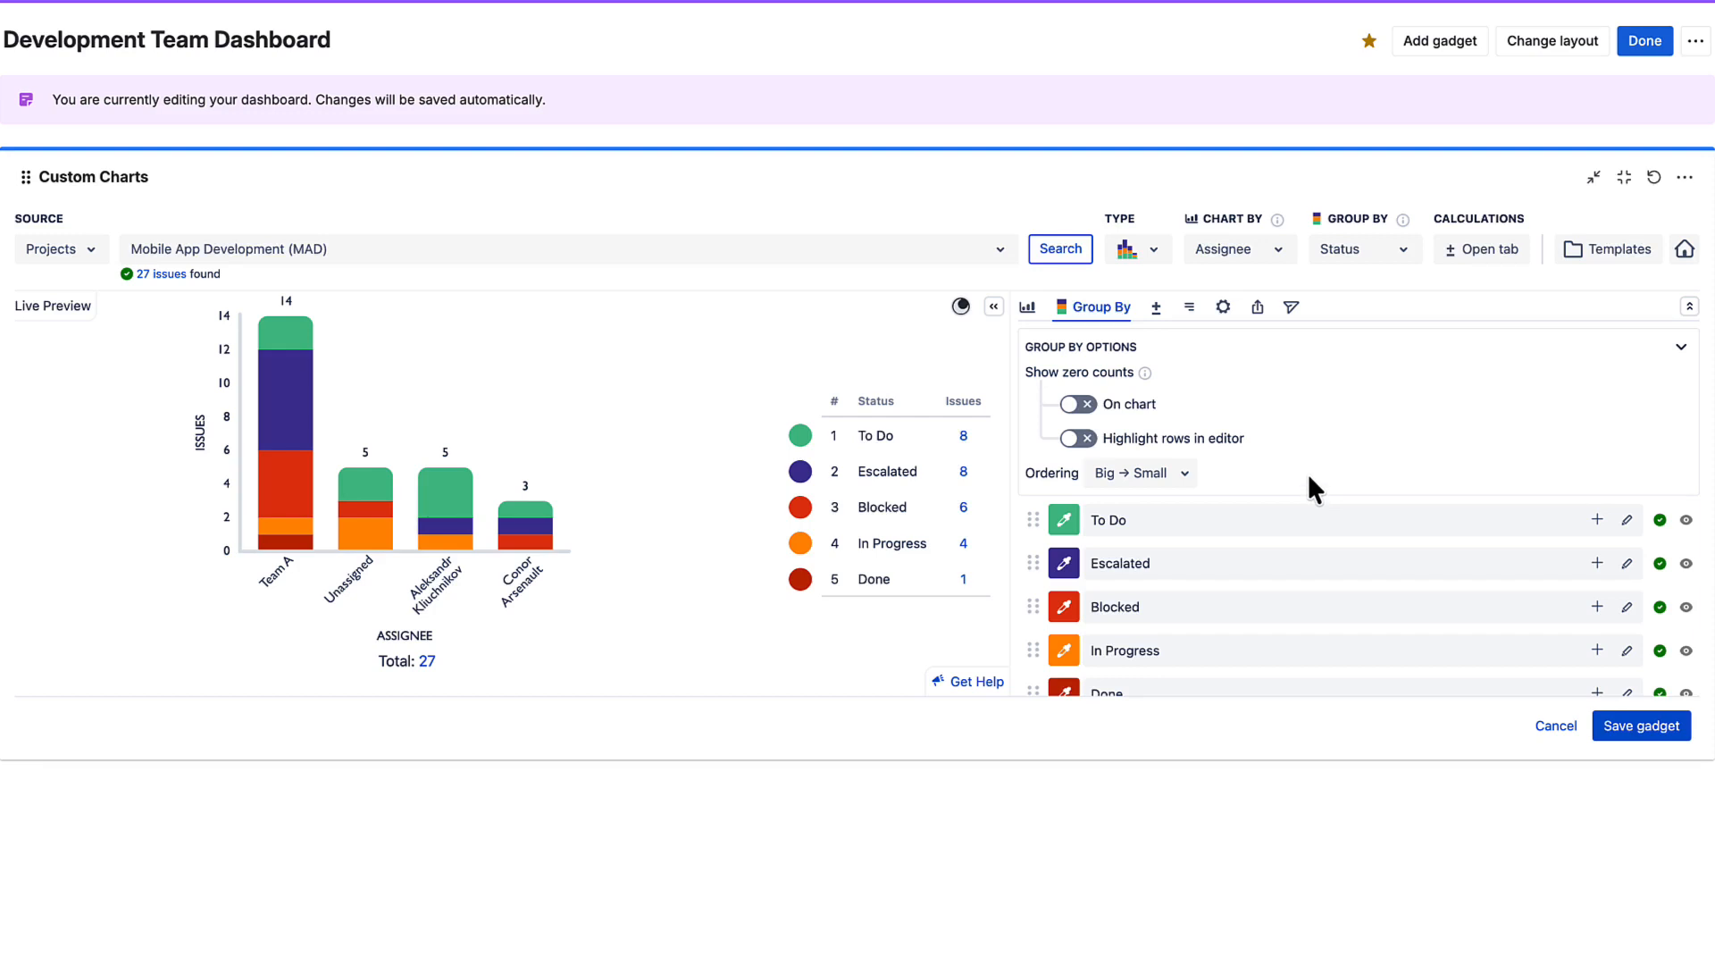
- Set the chart's calculation function to AVERAGE
click(1158, 311)
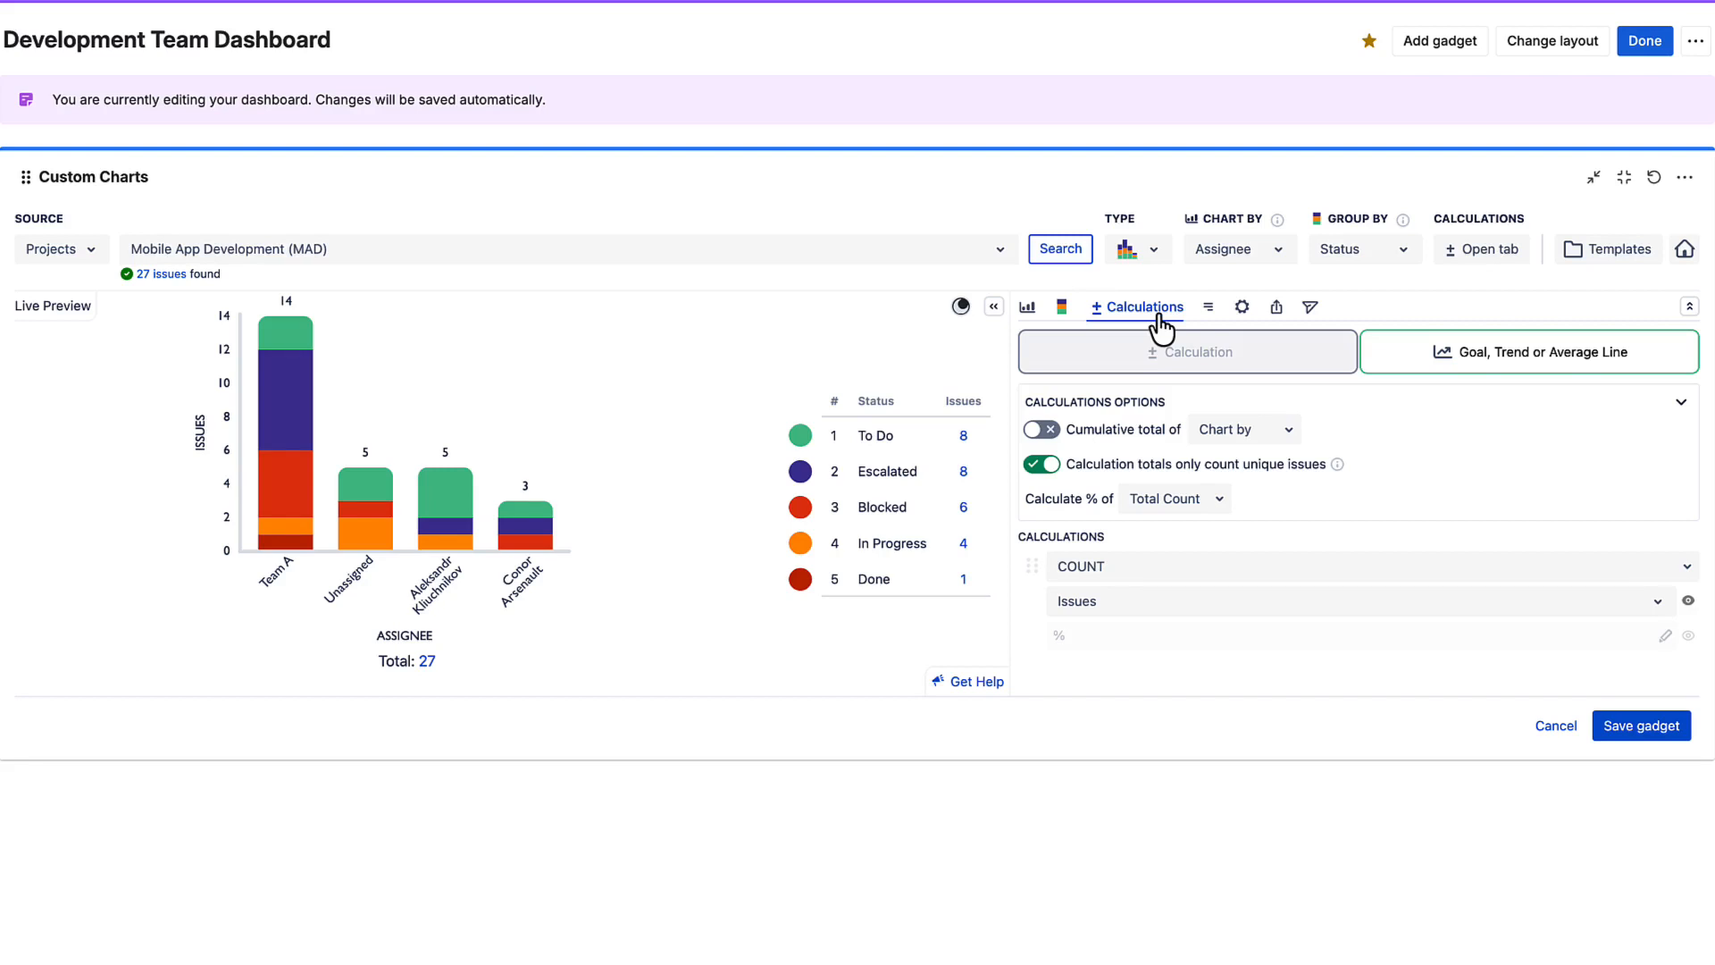
click(1112, 571)
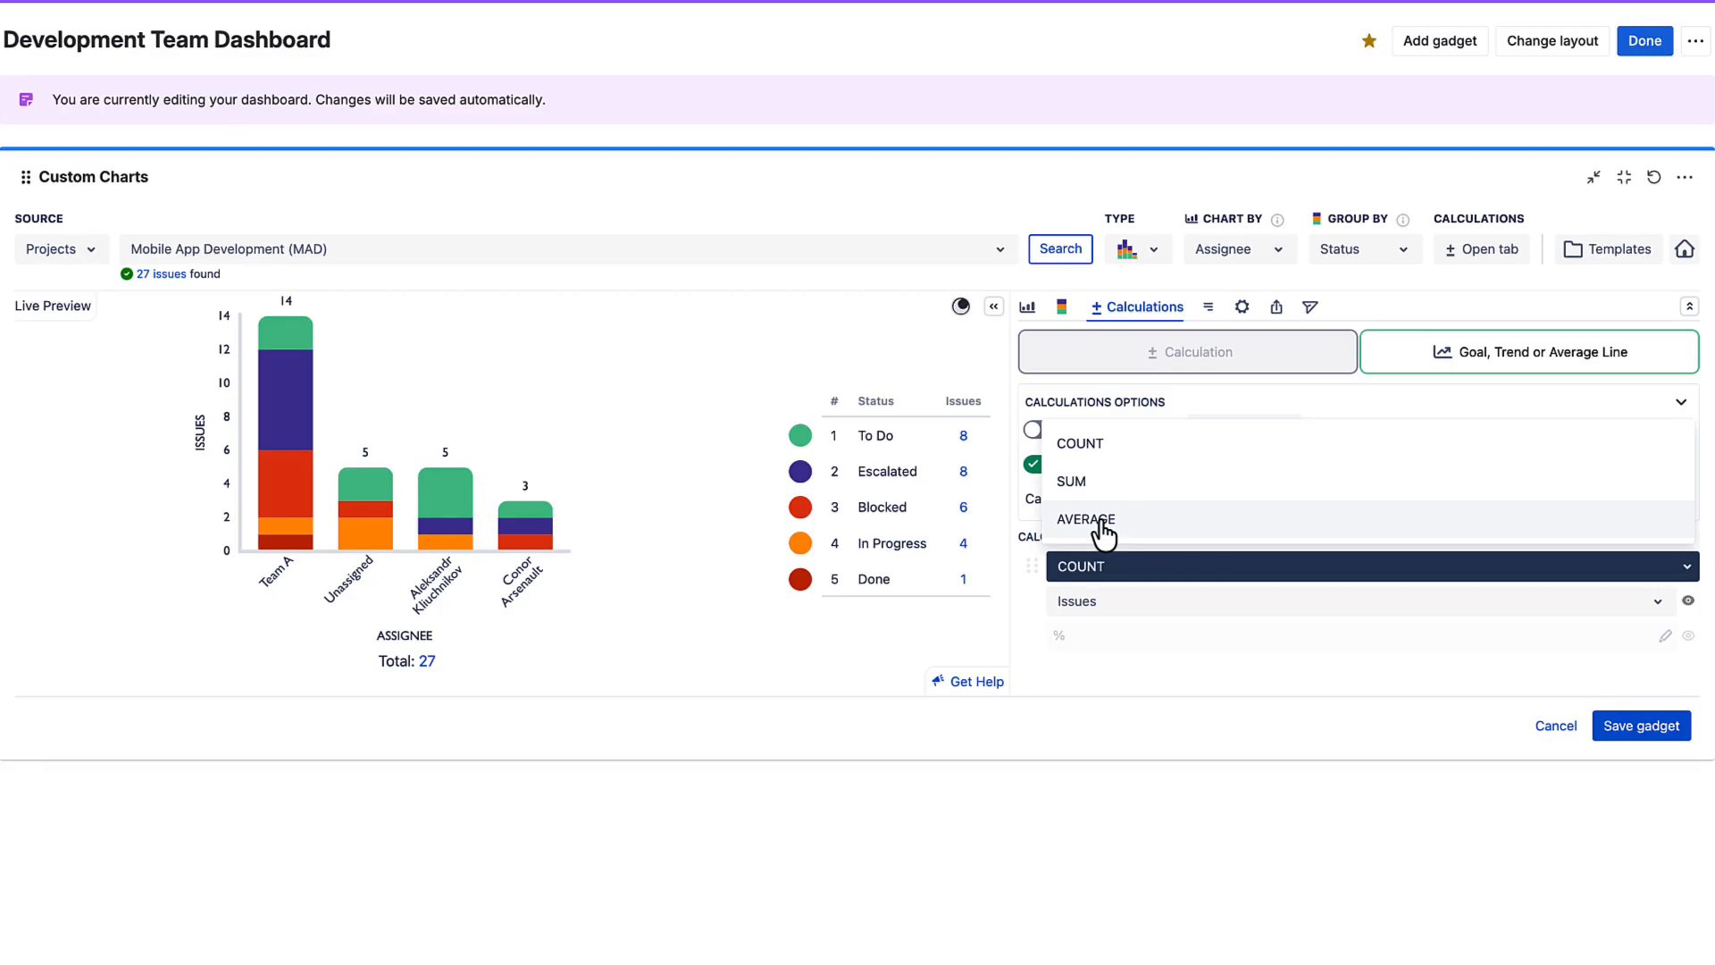
scroll(1124, 525, down, 1)
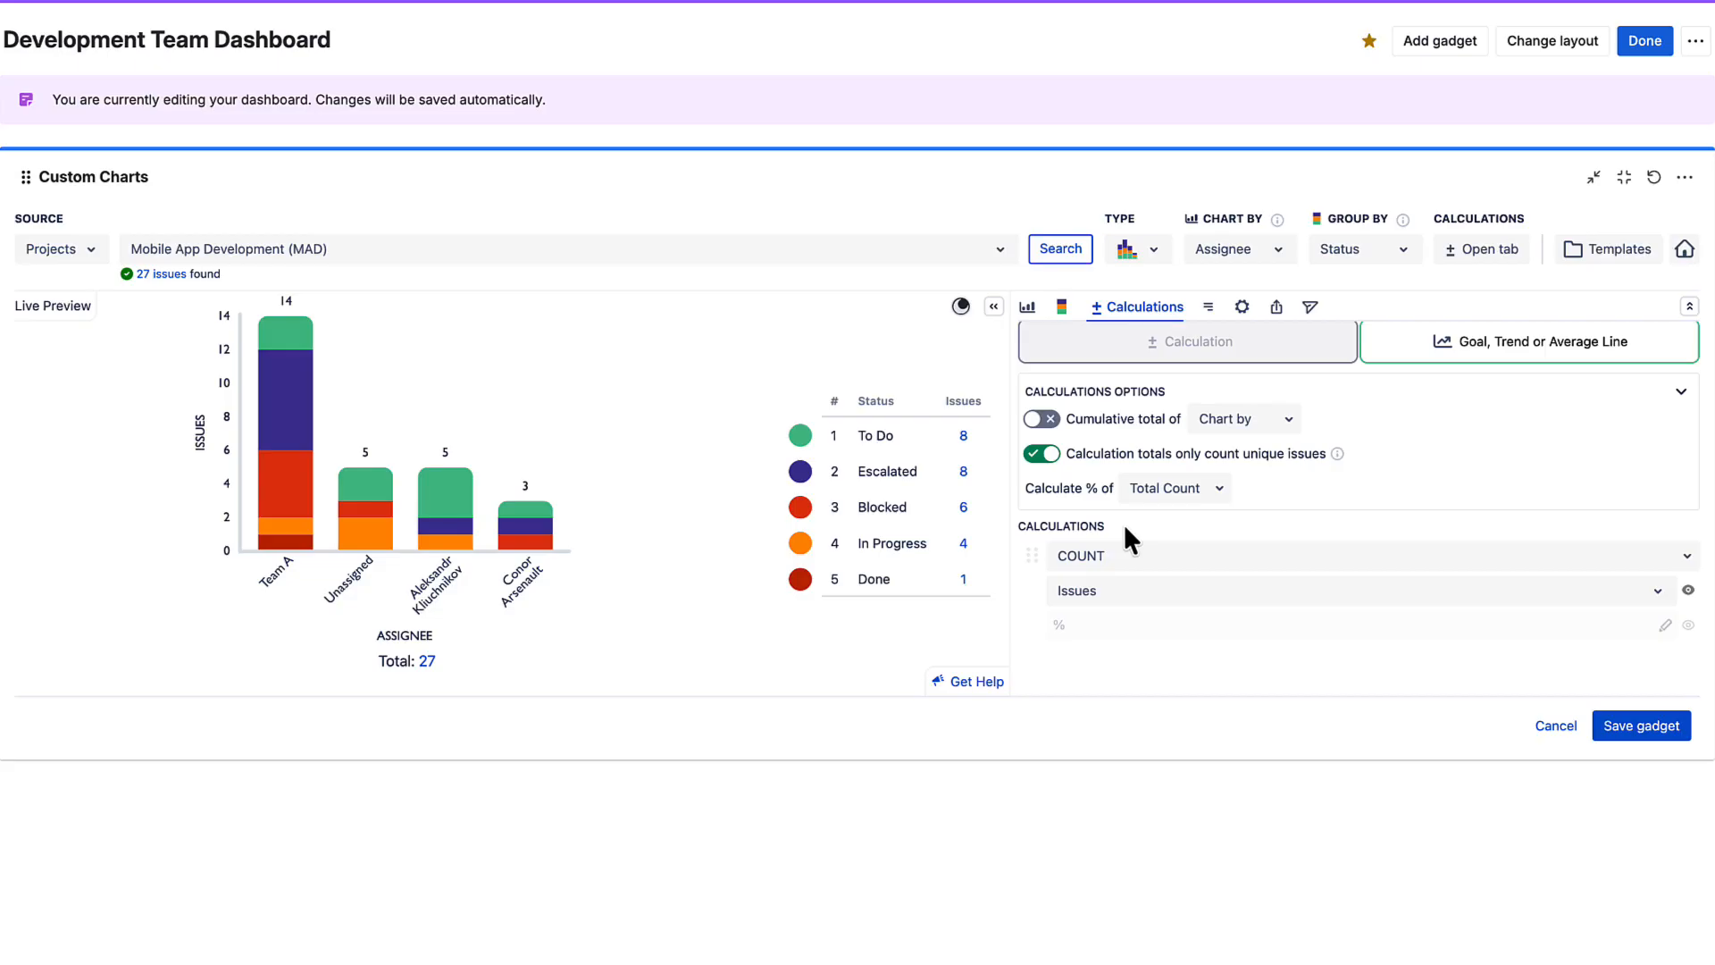
click(1141, 561)
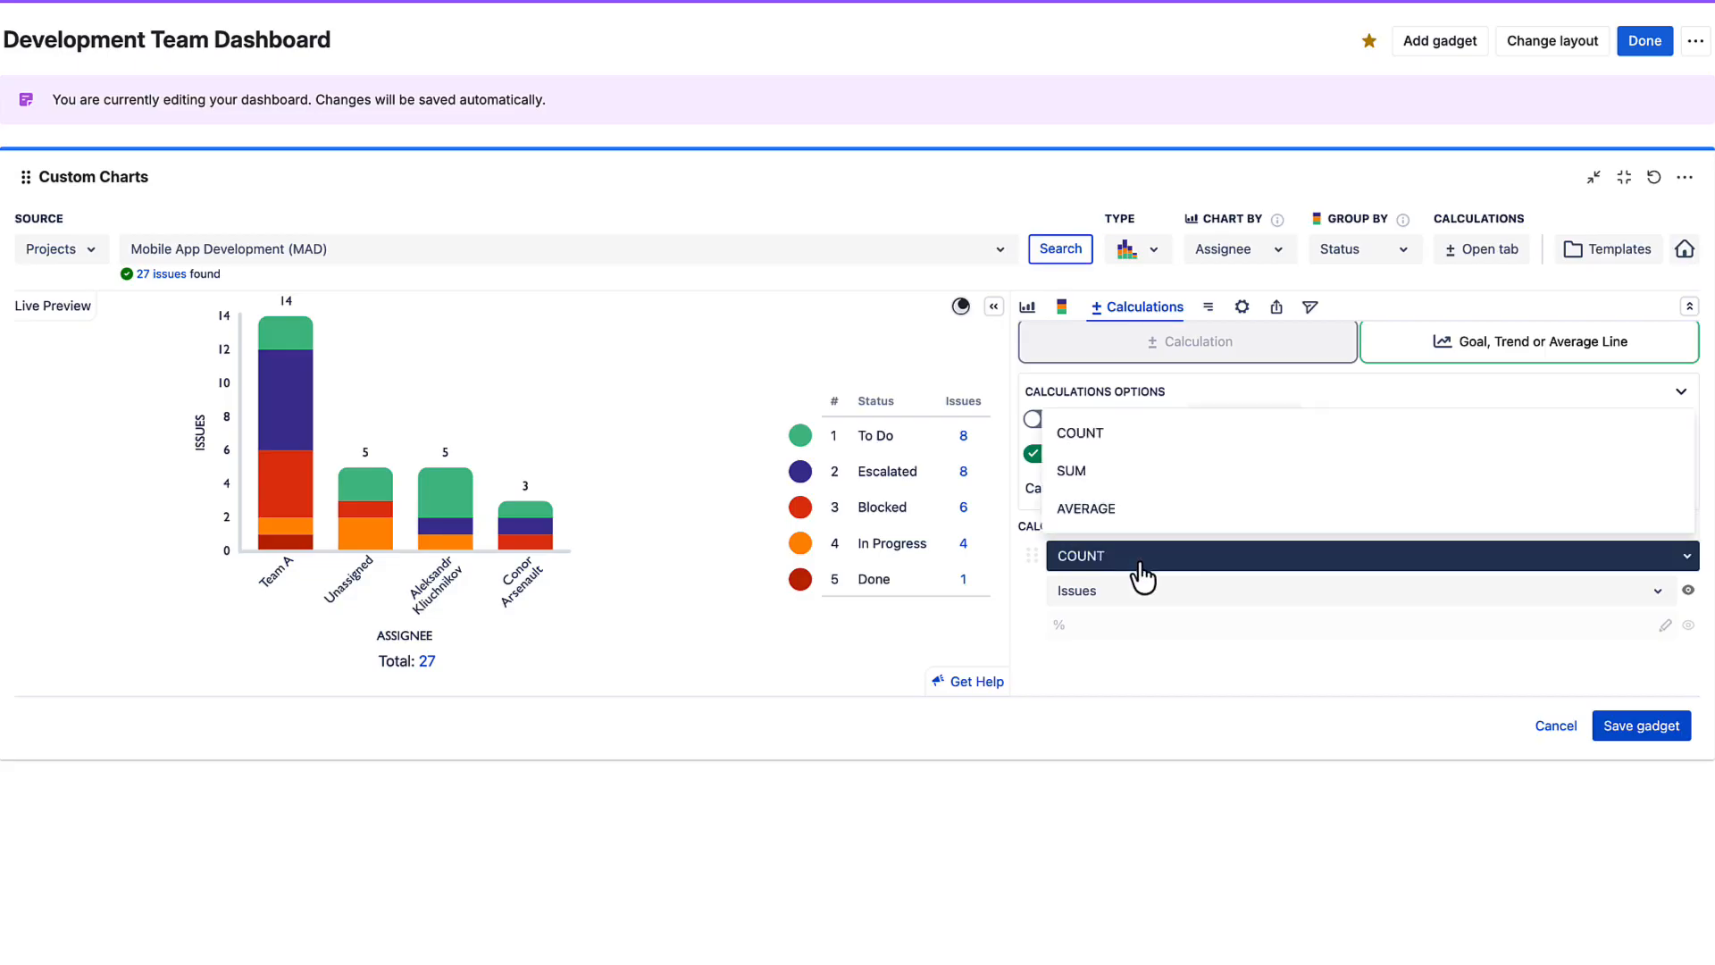
click(1131, 509)
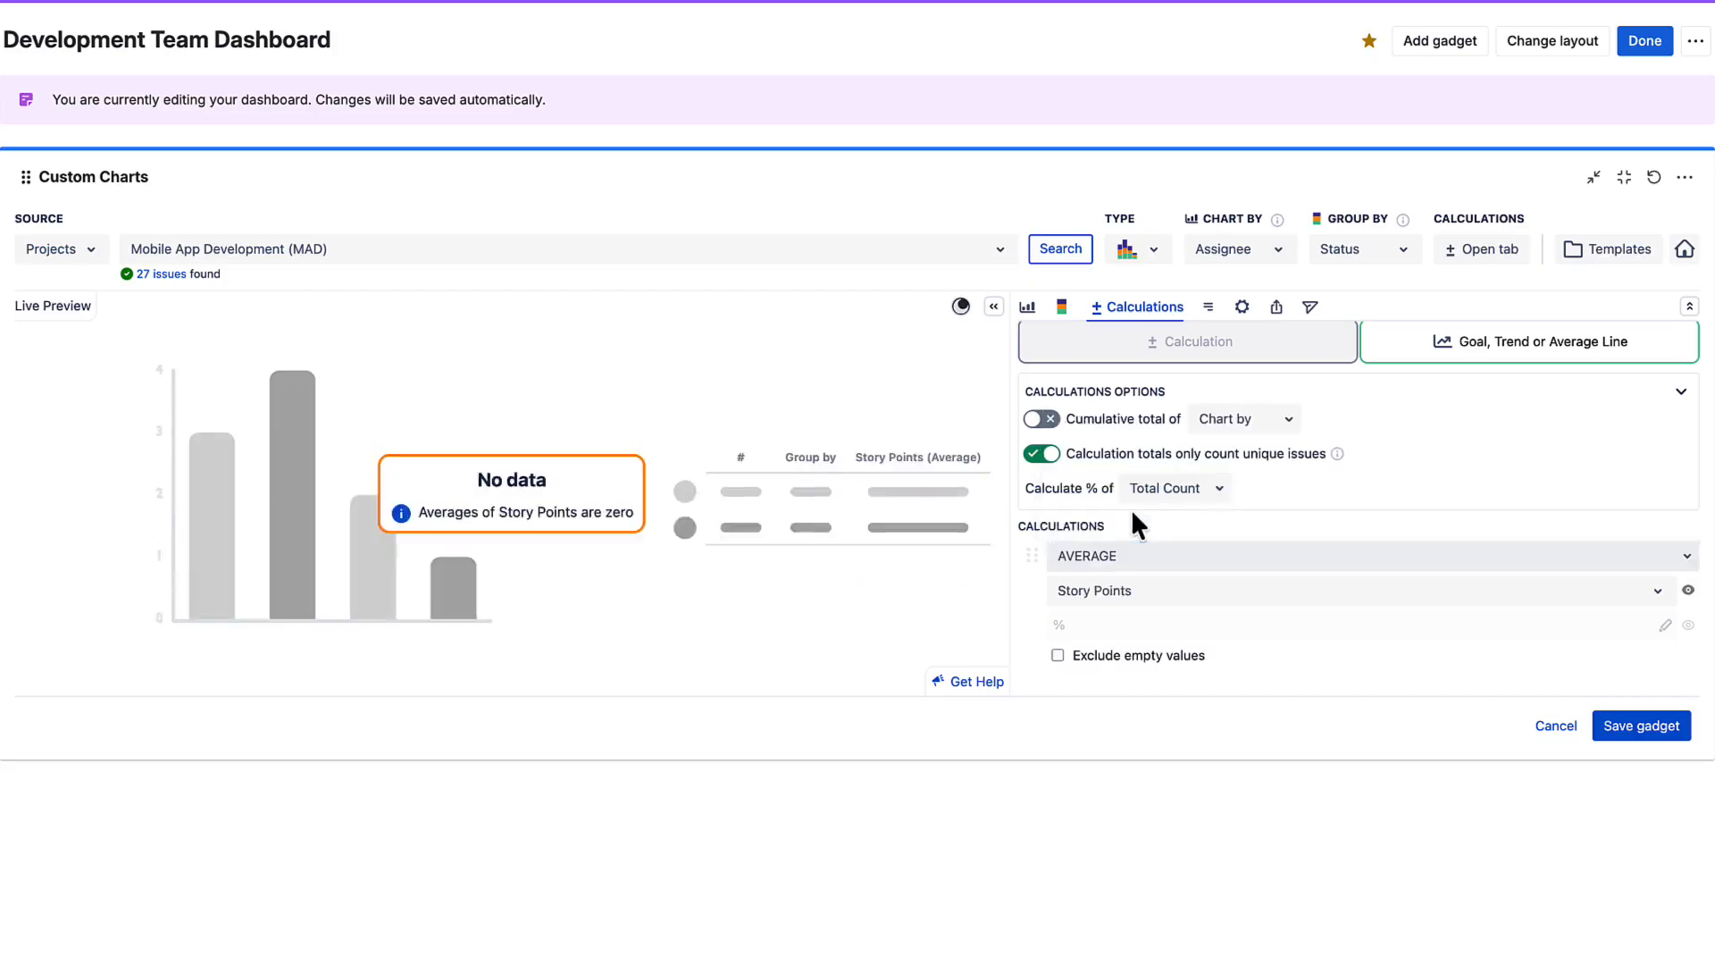
- Set the field being averaged to Time Between
click(1162, 603)
scroll(1166, 652, down, 1)
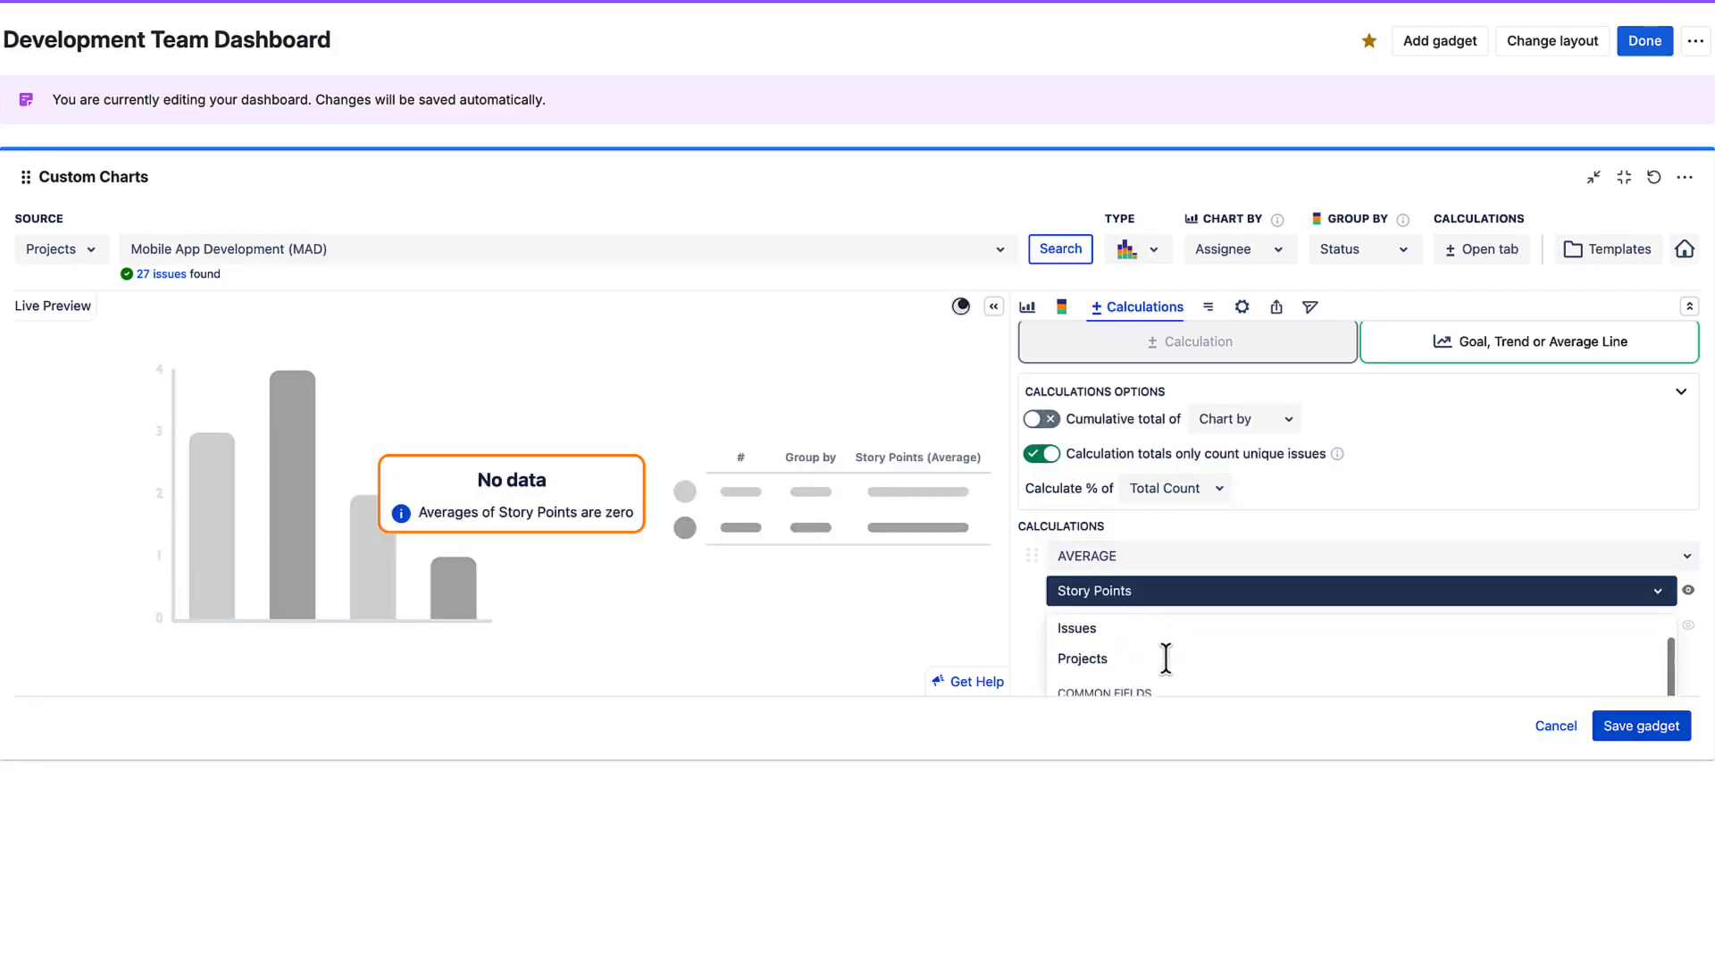
scroll(1165, 658, down, 5)
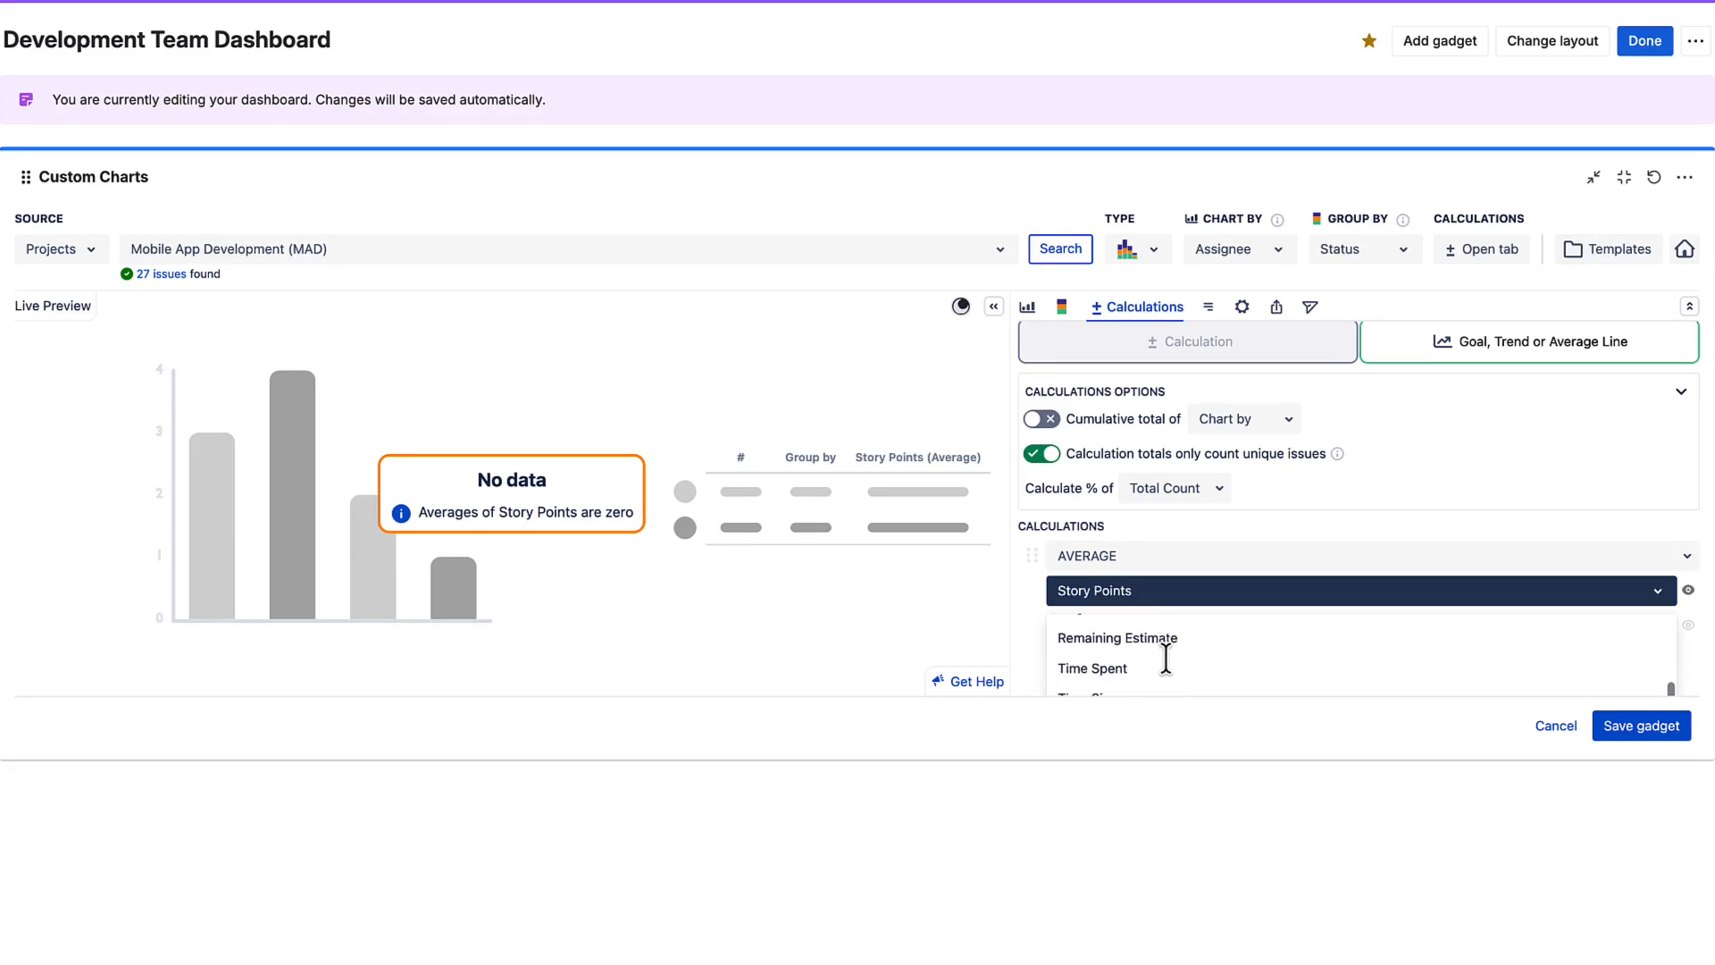
scroll(1166, 659, down, 1)
scroll(1165, 658, down, 1)
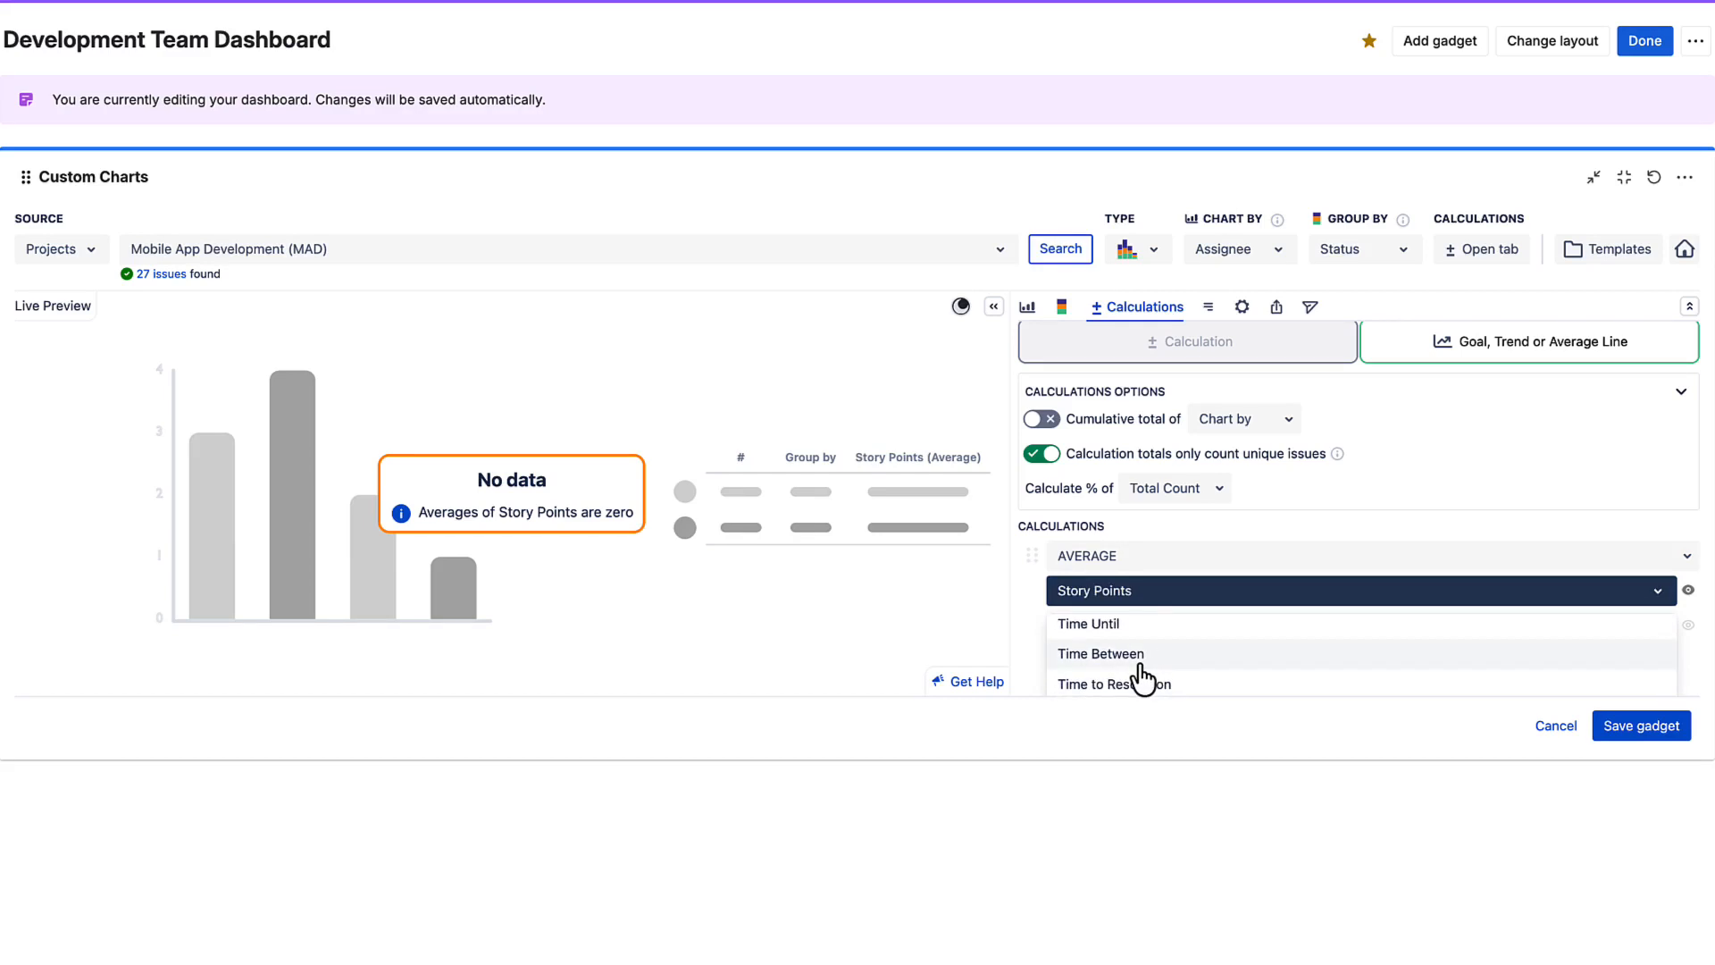
click(1140, 657)
scroll(1140, 674, down, 1)
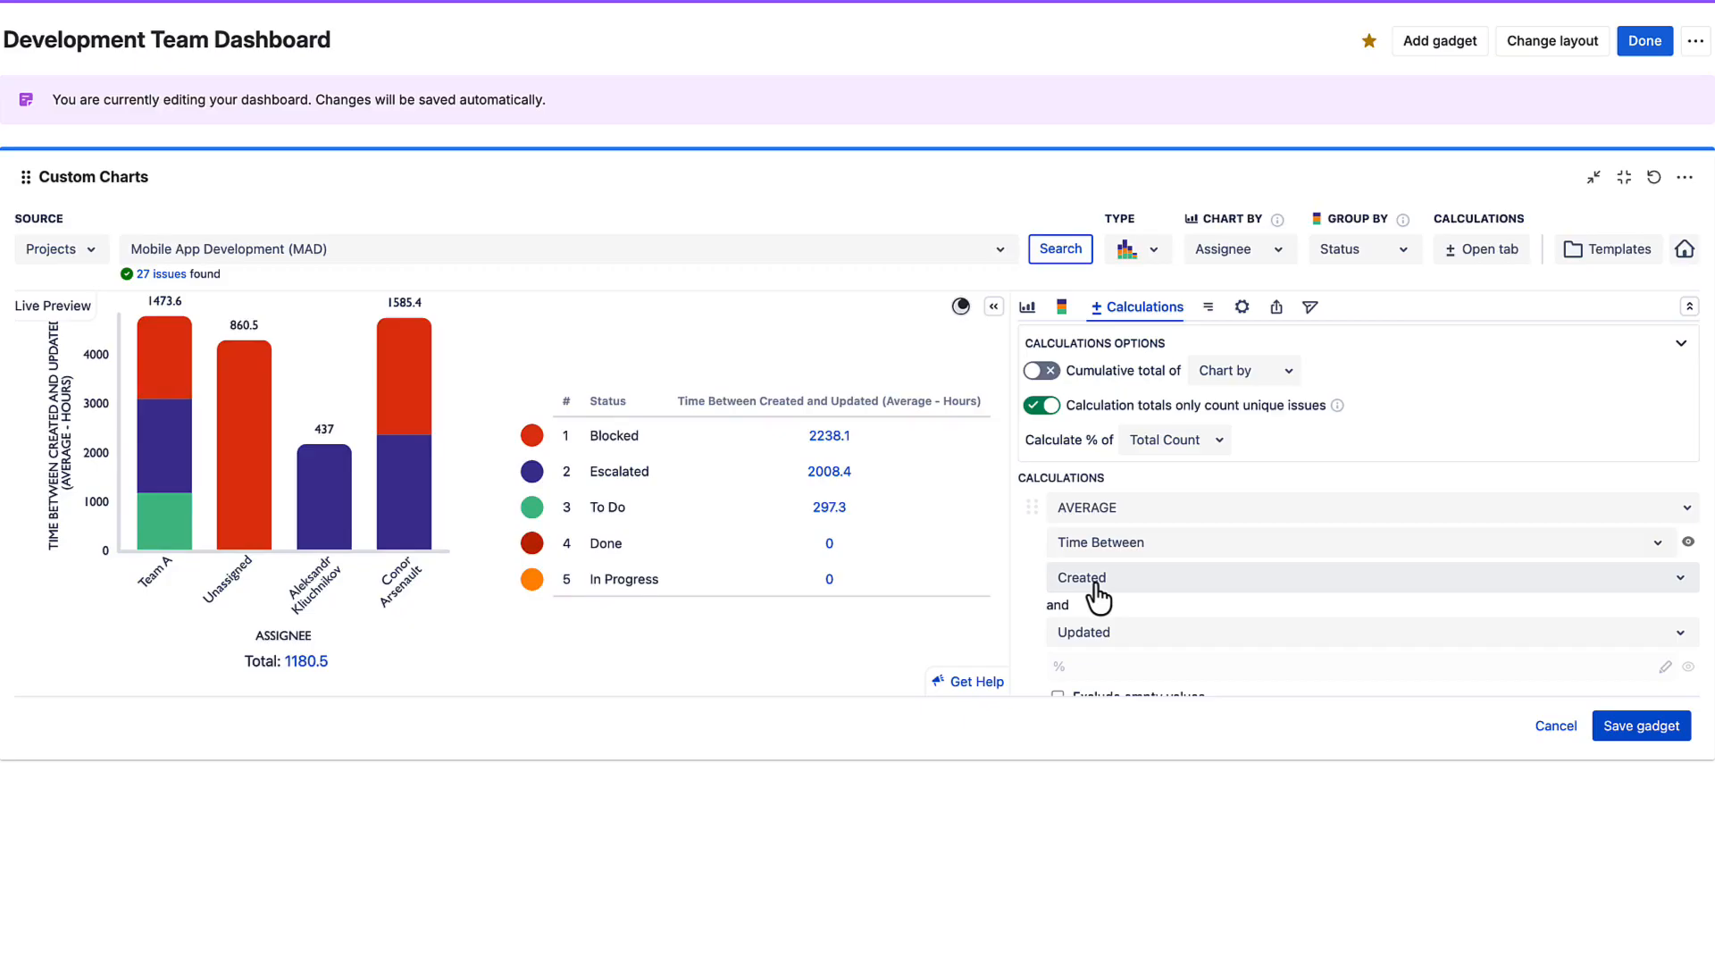
- Review the calculation functions, keeping AVERAGE, and switch the averaged field to Custom Calculation
click(1134, 518)
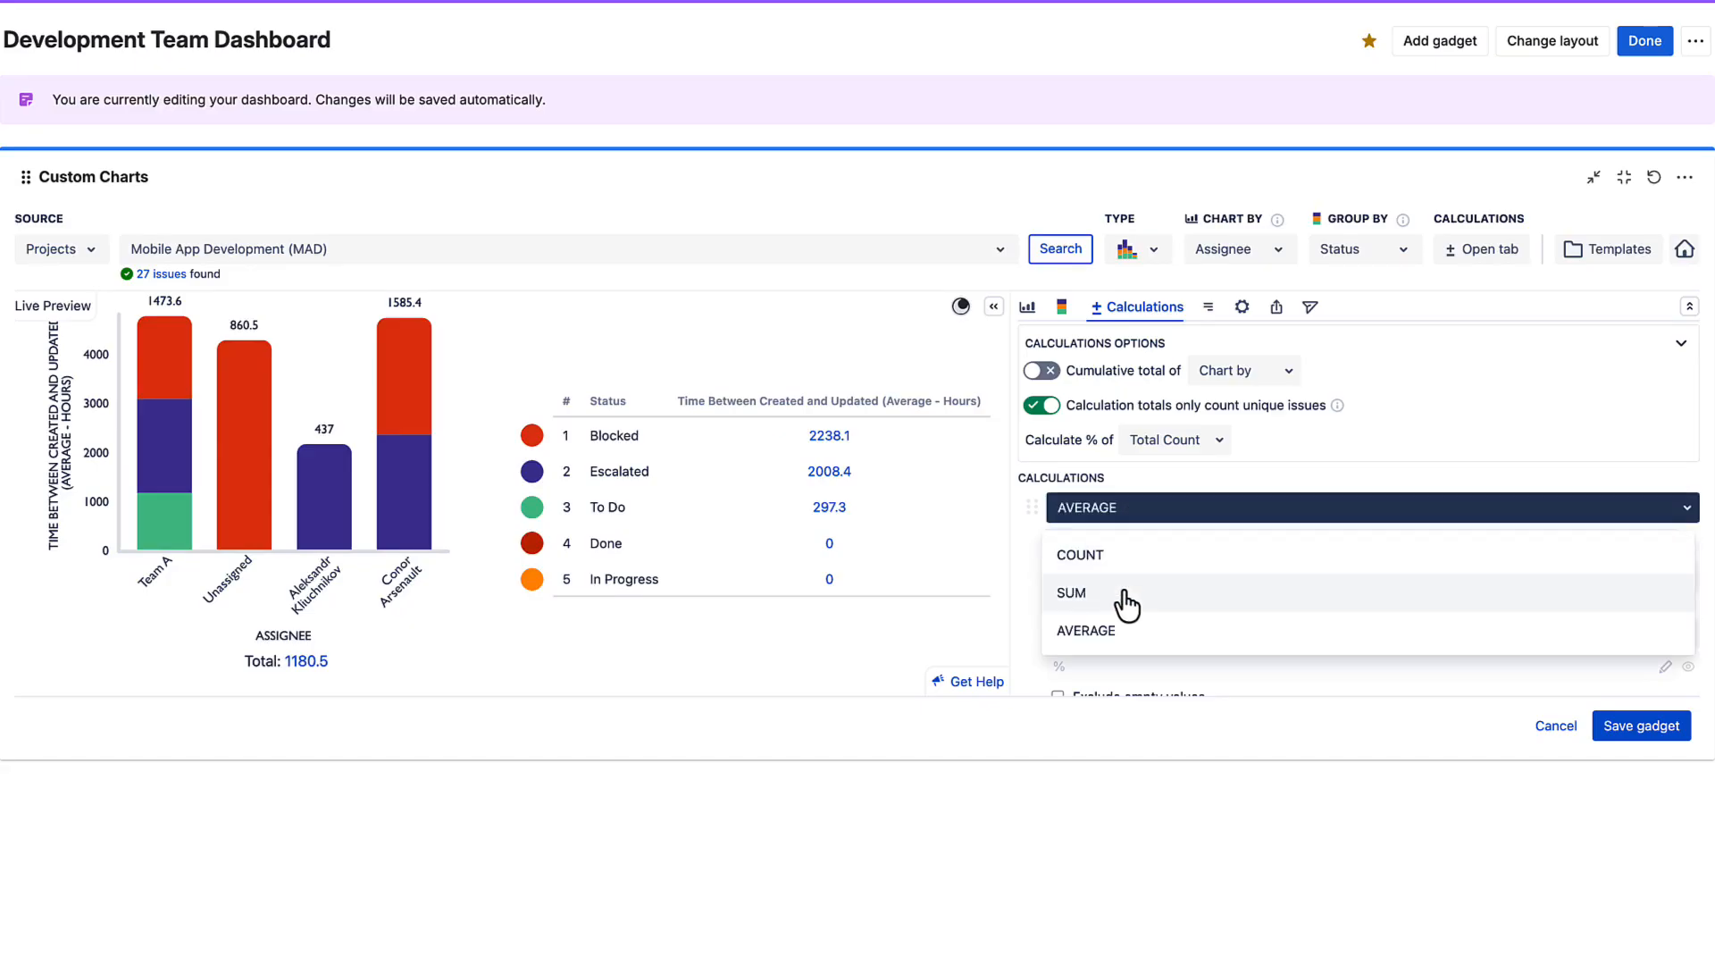
click(1150, 514)
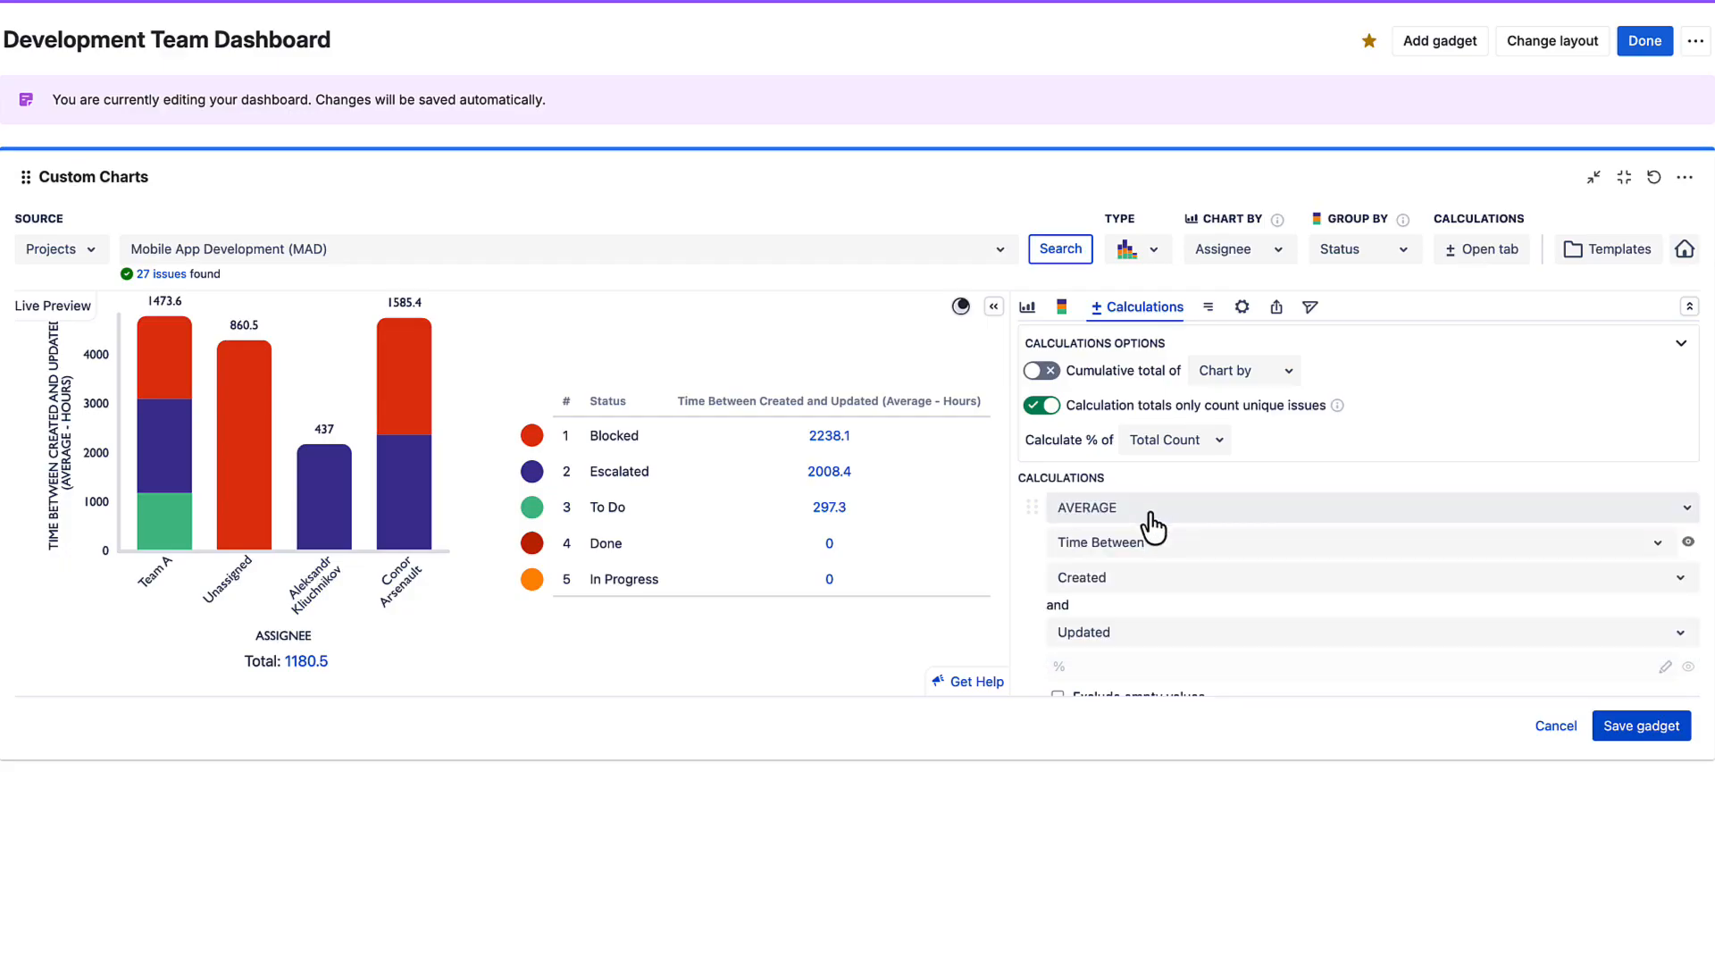
click(1143, 551)
scroll(1150, 672, down, 2)
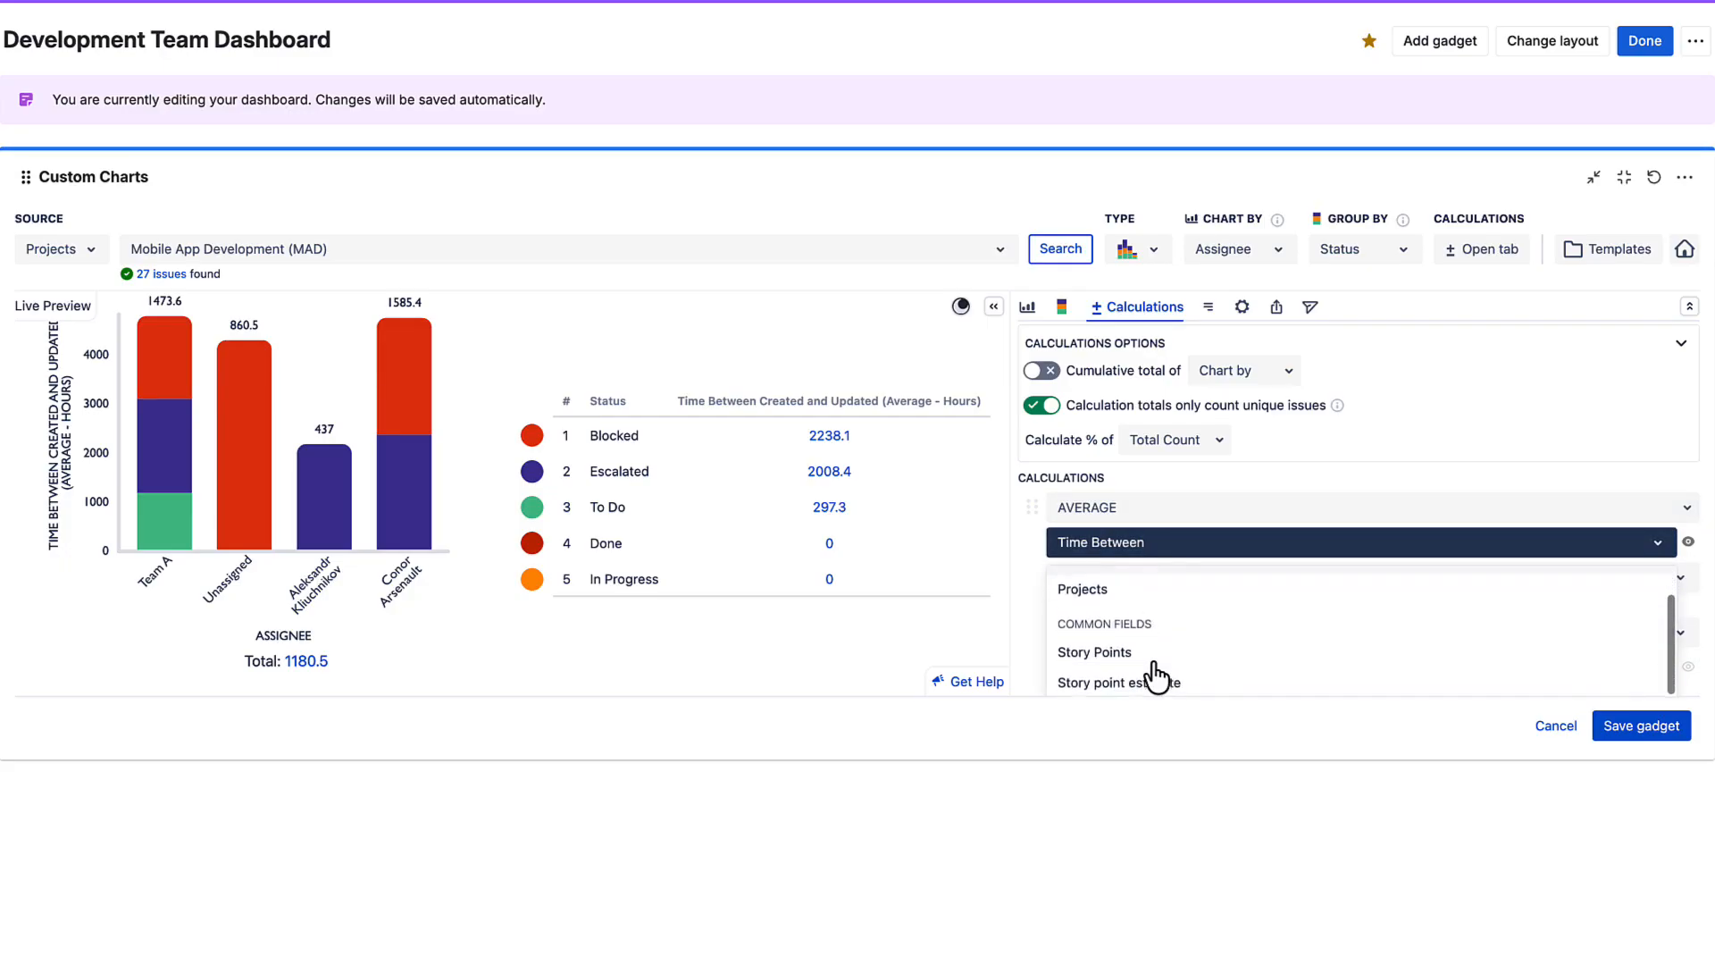
scroll(1157, 676, down, 5)
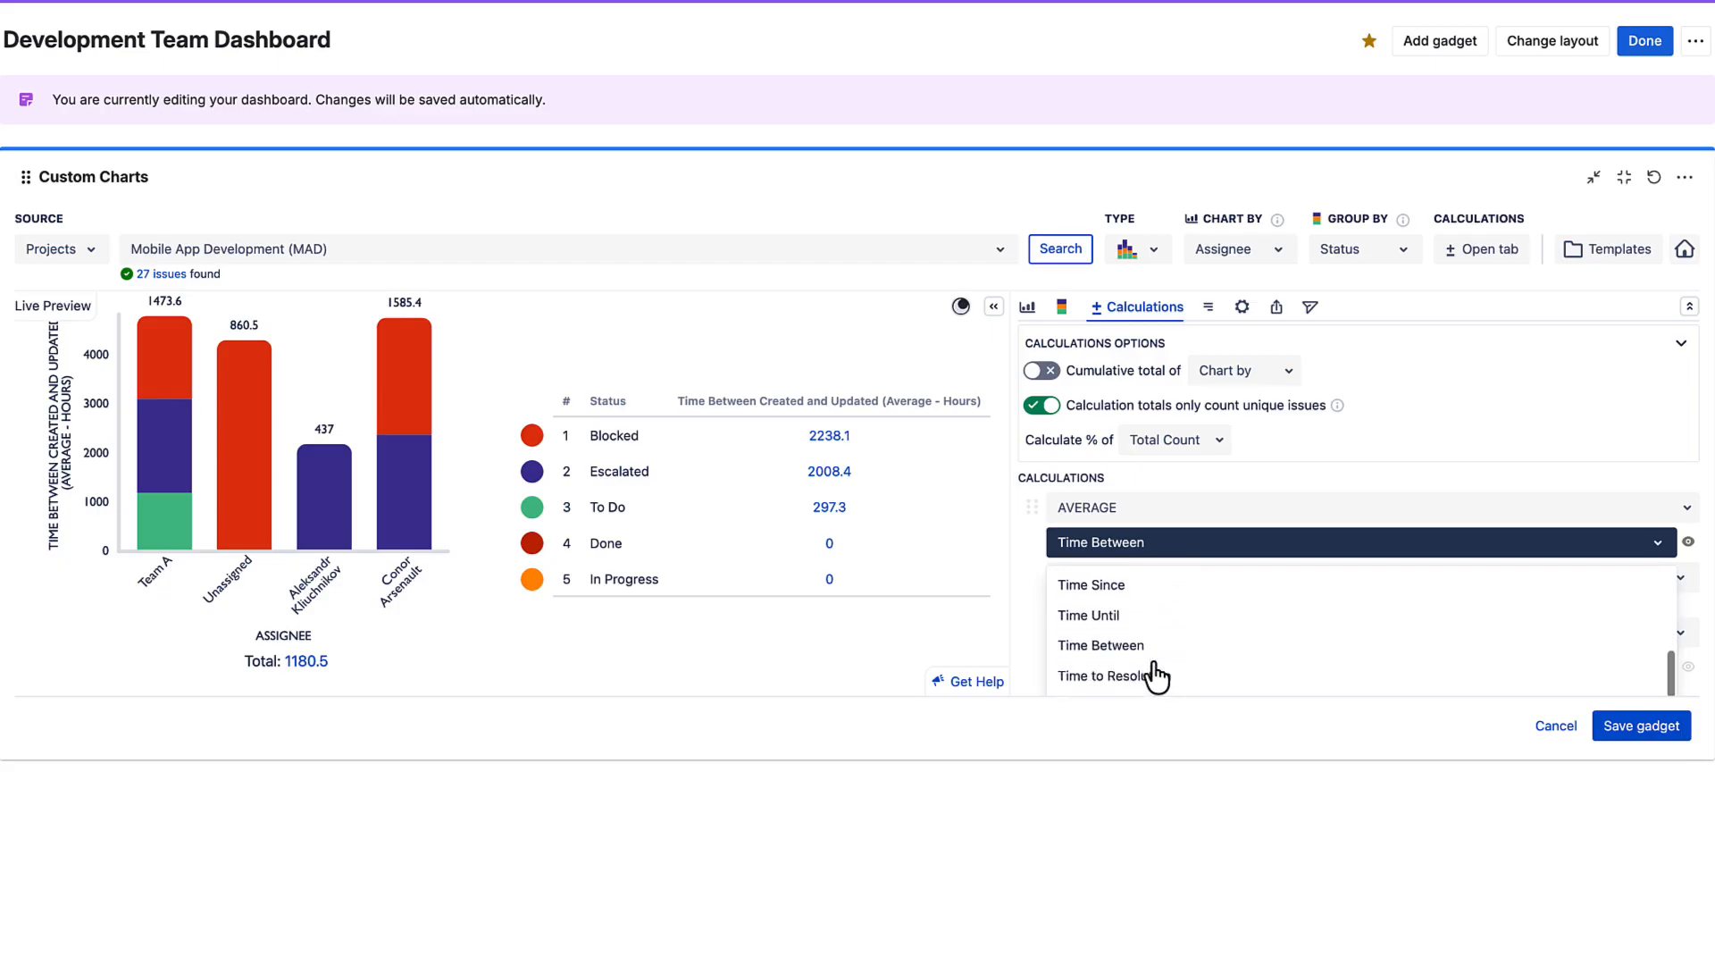
scroll(1157, 677, down, 4)
click(1118, 657)
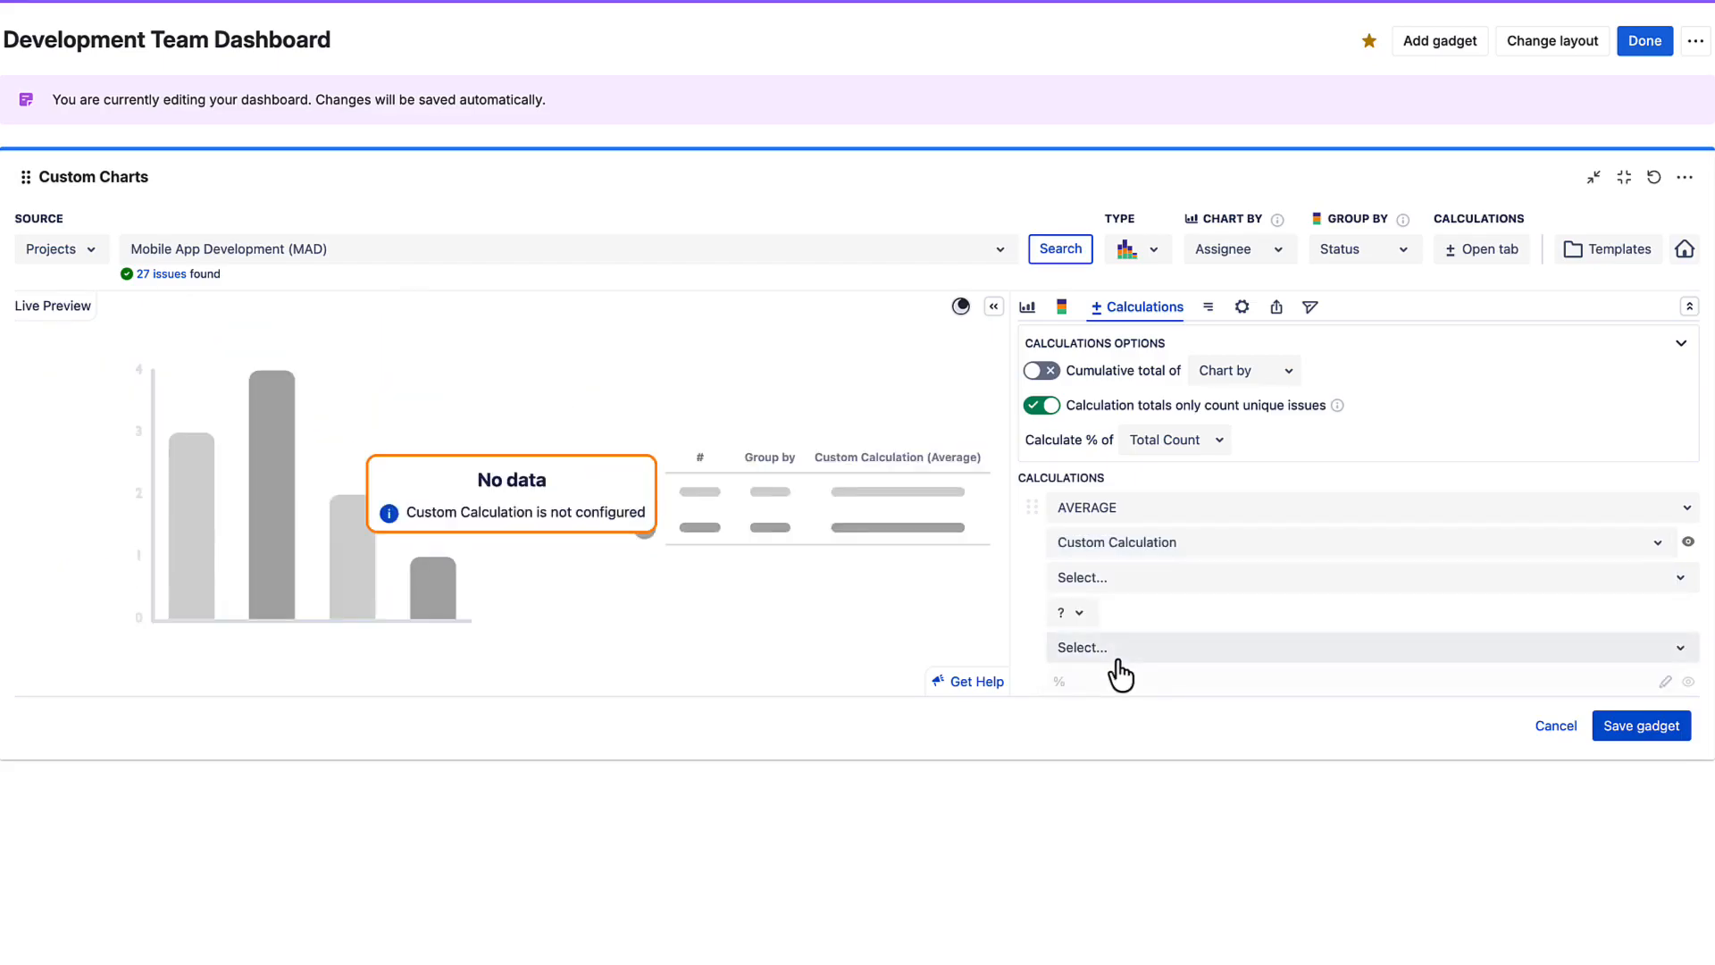
- Look through the operand fields and arithmetic operators offered for the custom calculation
click(1105, 580)
scroll(1129, 687, down, 3)
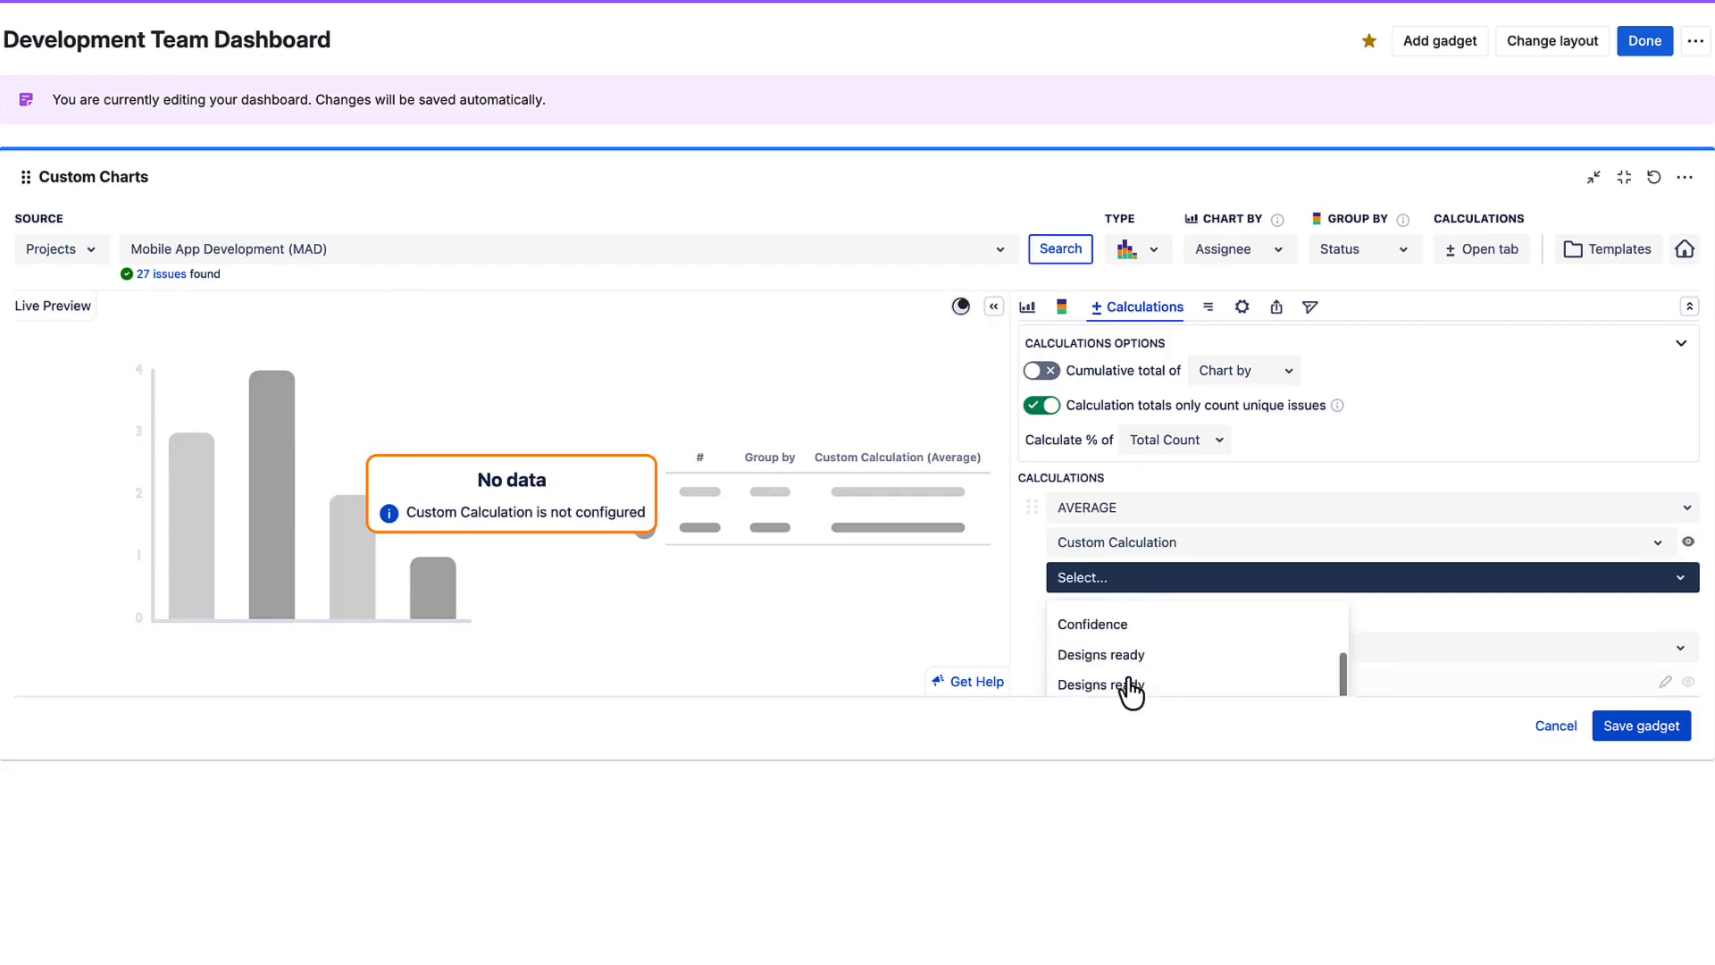
scroll(1131, 688, down, 6)
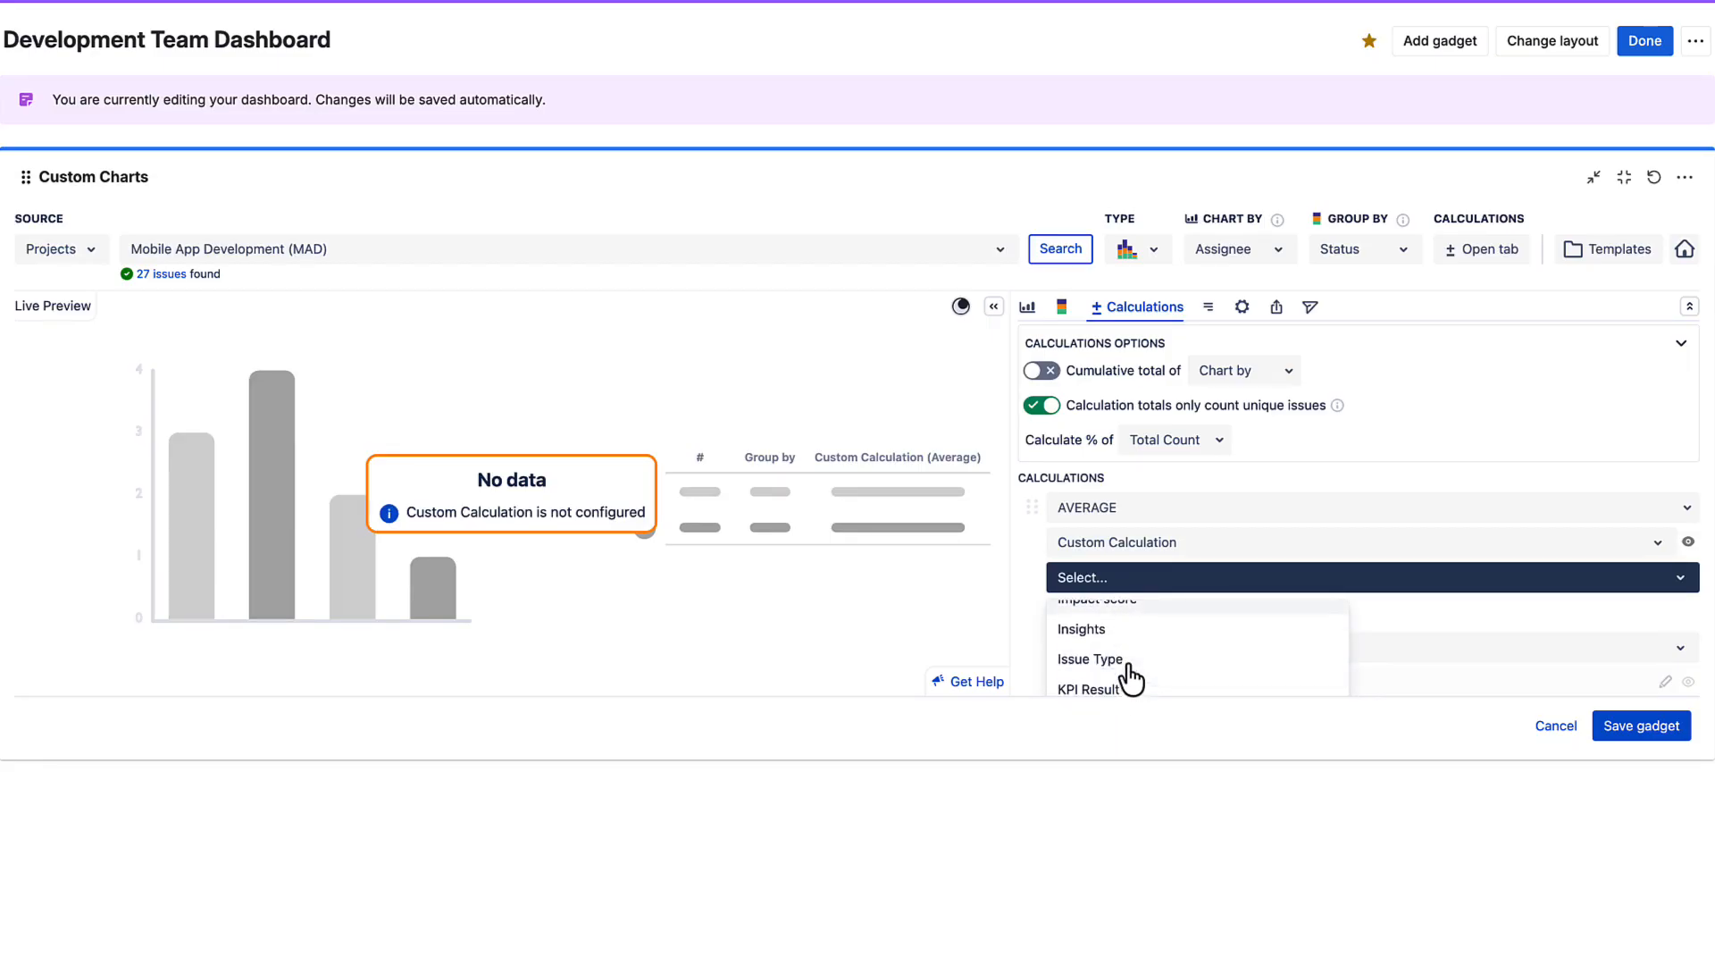
click(1369, 633)
click(1072, 615)
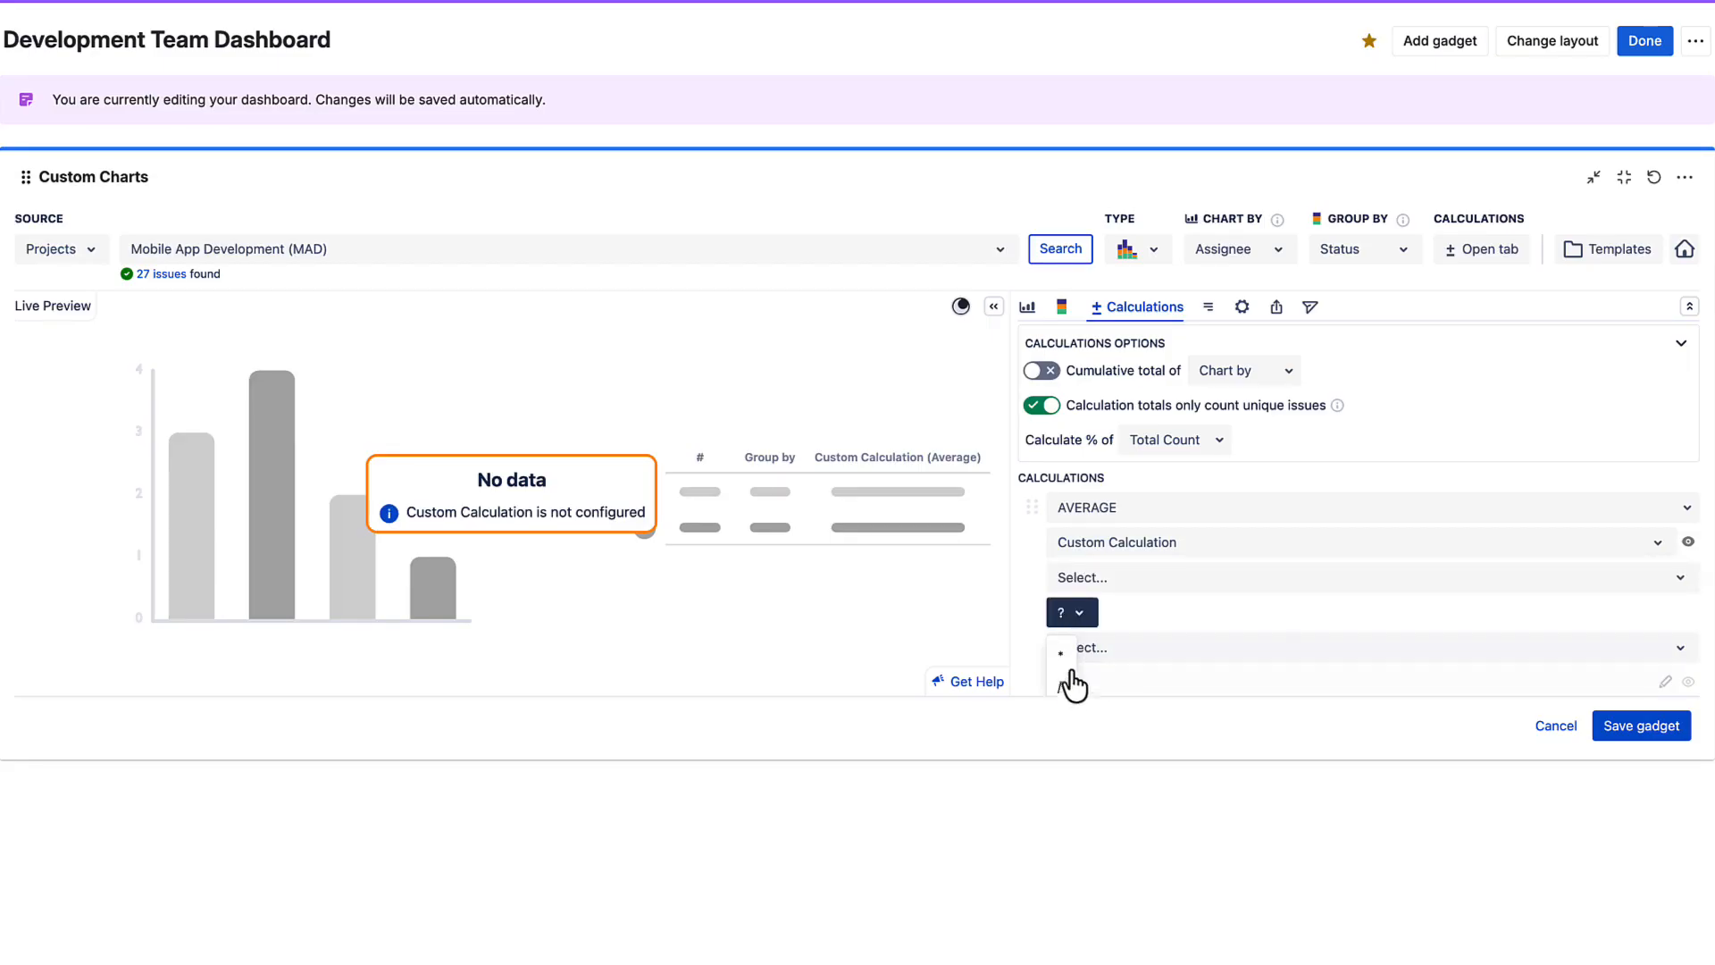
scroll(1069, 681, down, 1)
scroll(1070, 629, down, 2)
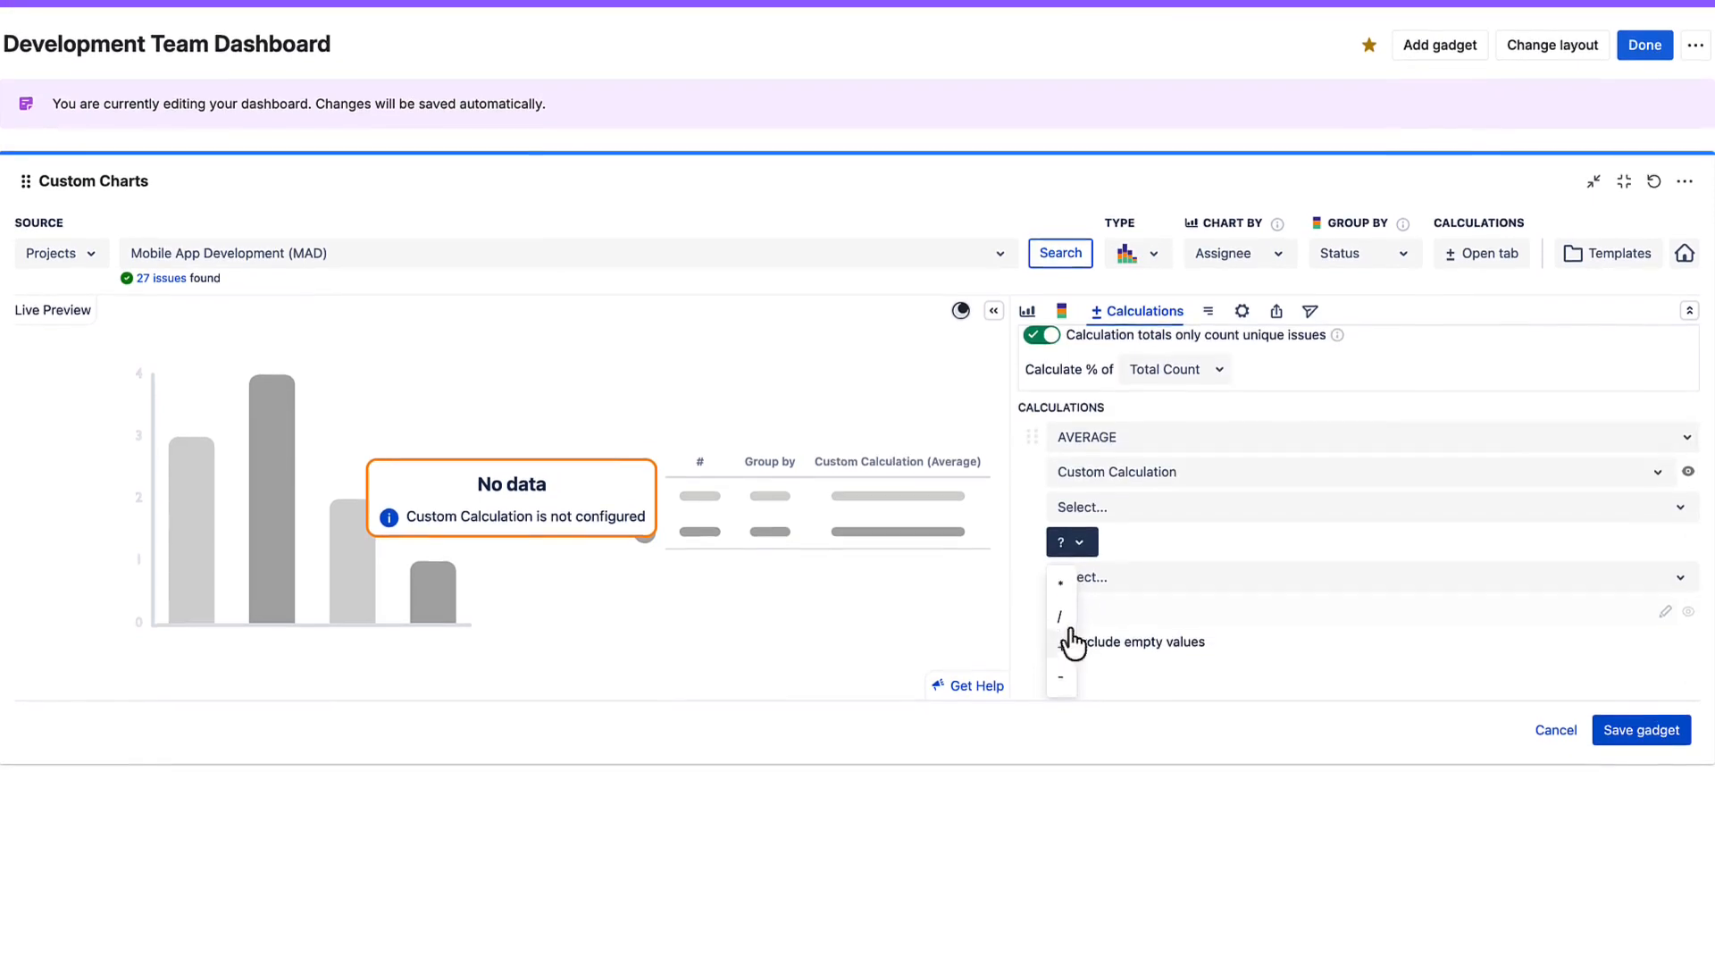
click(1070, 641)
- Restore the chart's calculation to a COUNT of Issues
click(1110, 471)
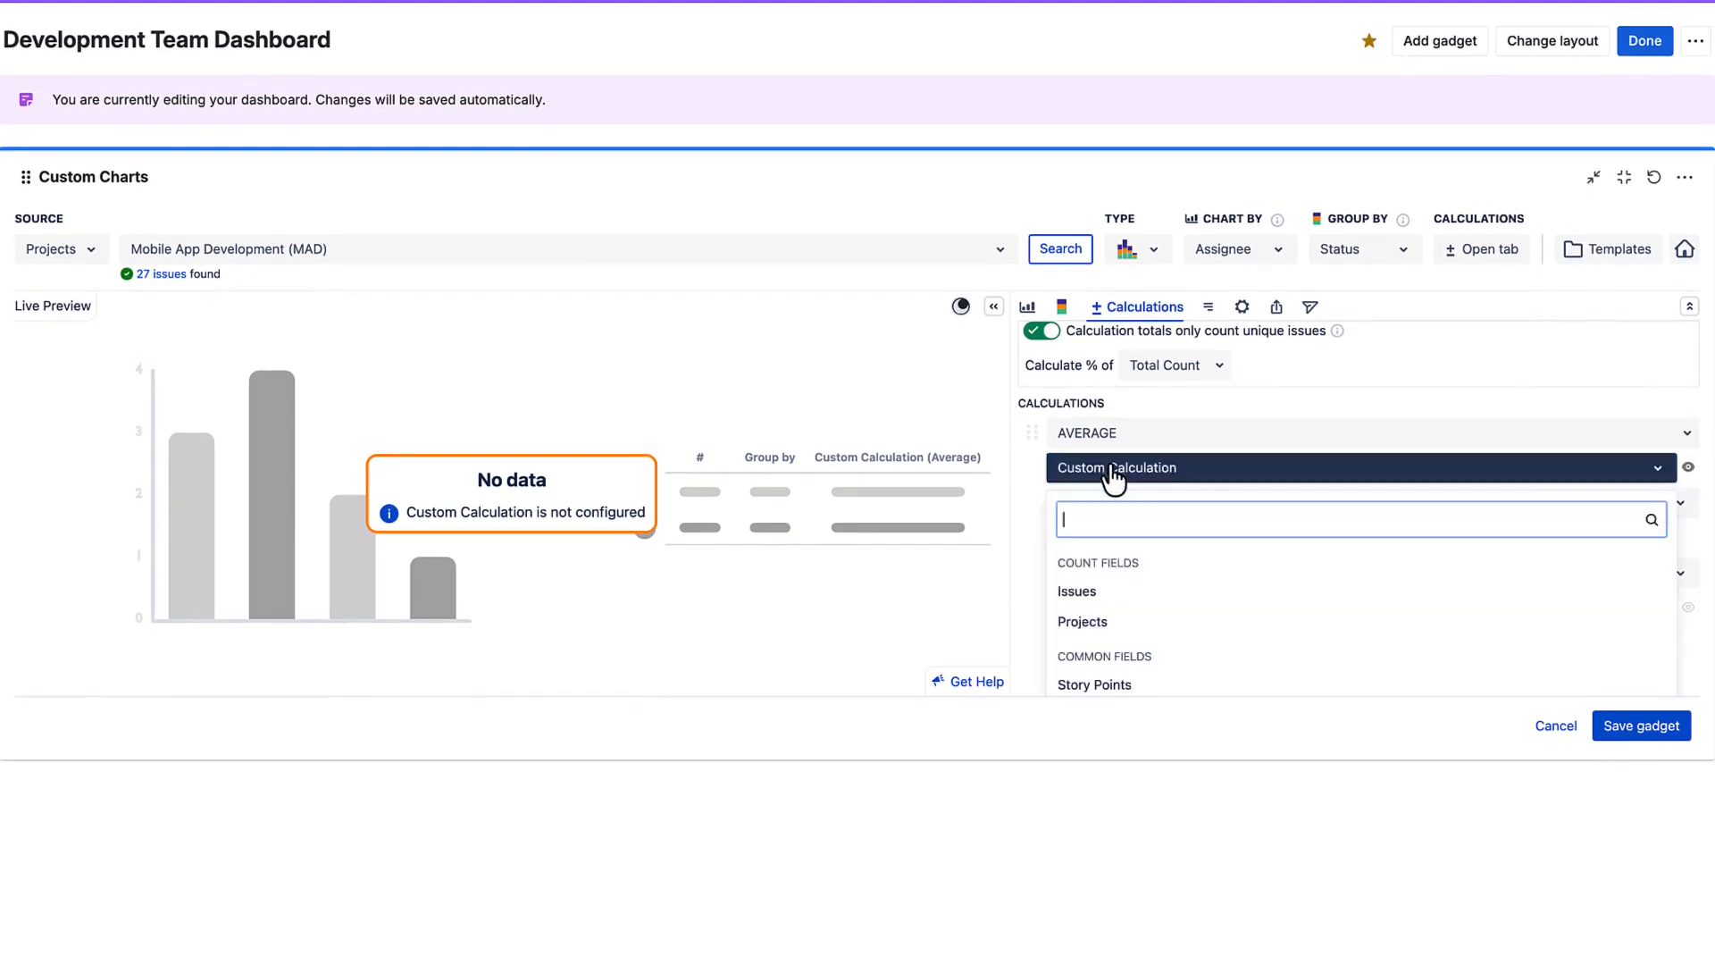
scroll(1122, 645, down, 2)
scroll(1122, 645, up, 2)
click(1094, 592)
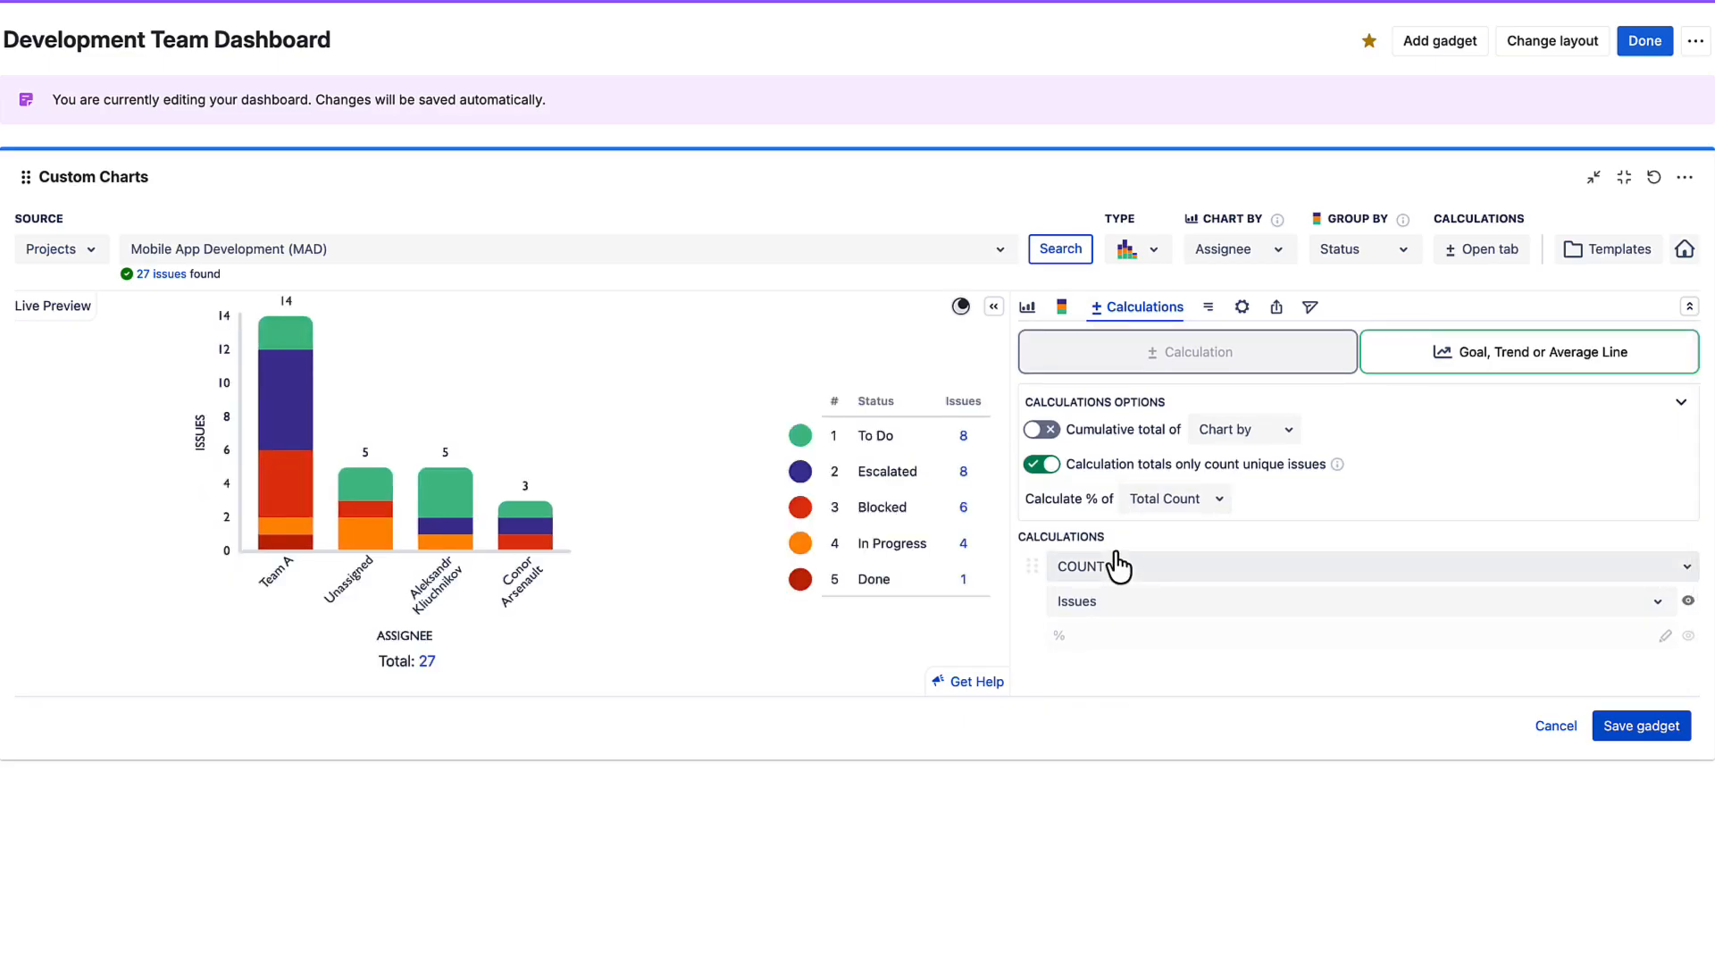
- Explore the available reference lines and percentage bases, and try a cumulative total of Chart by
click(1512, 371)
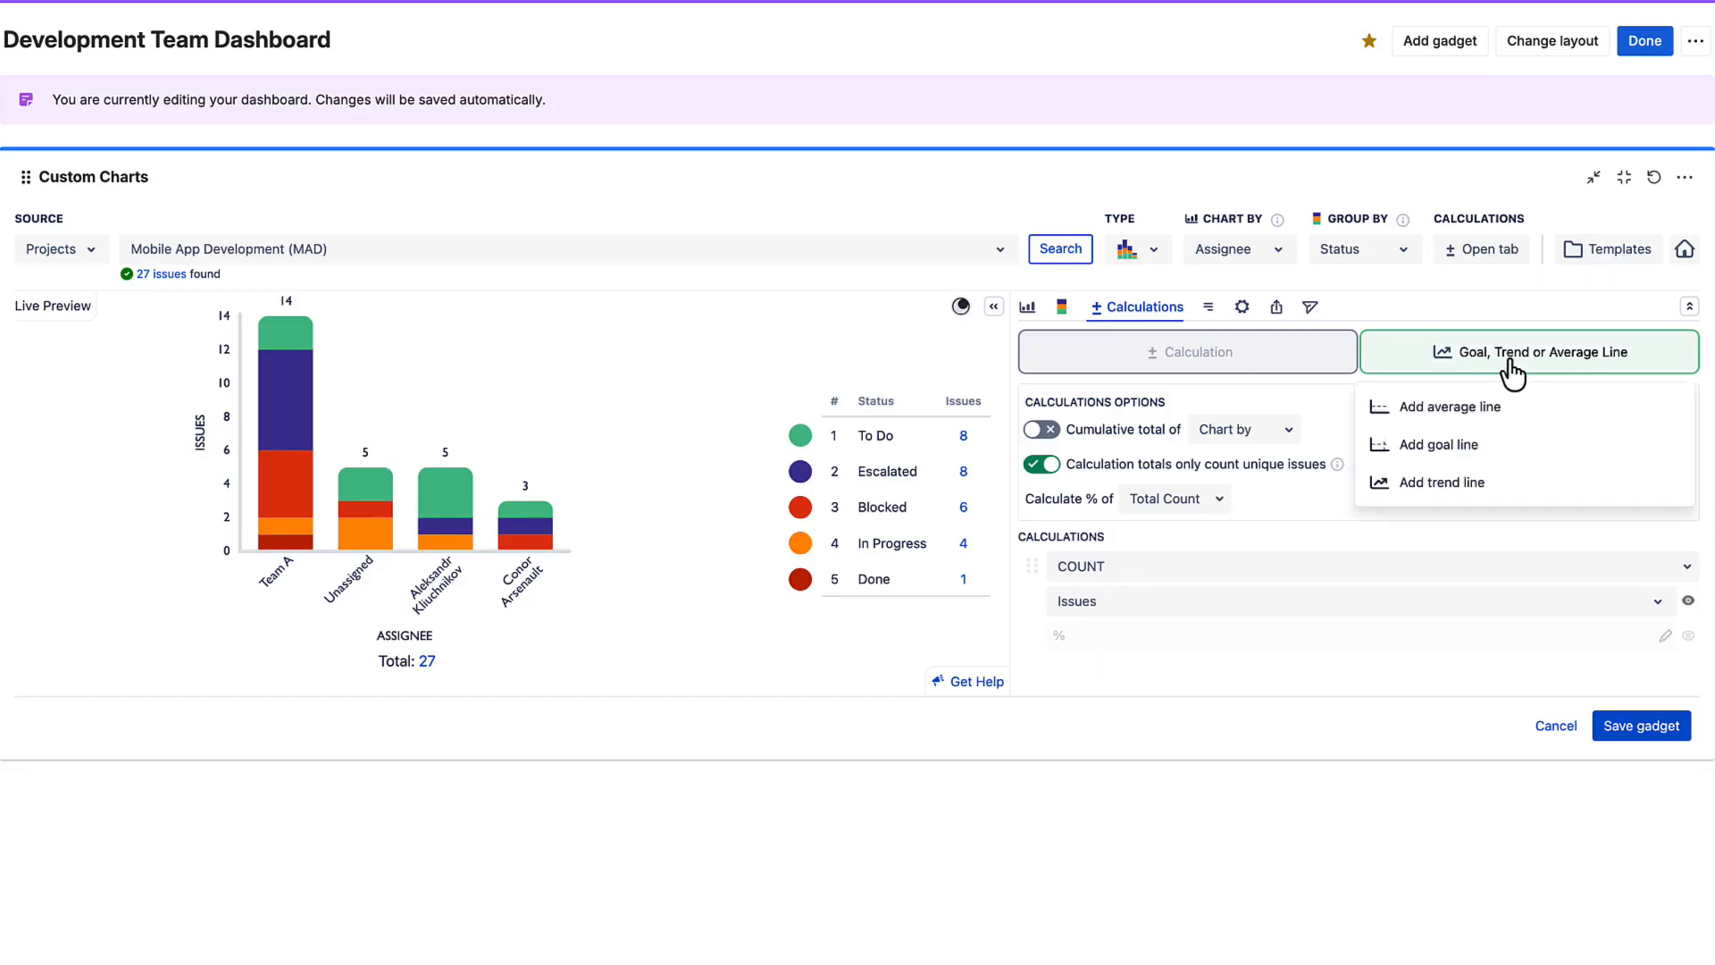
click(1512, 371)
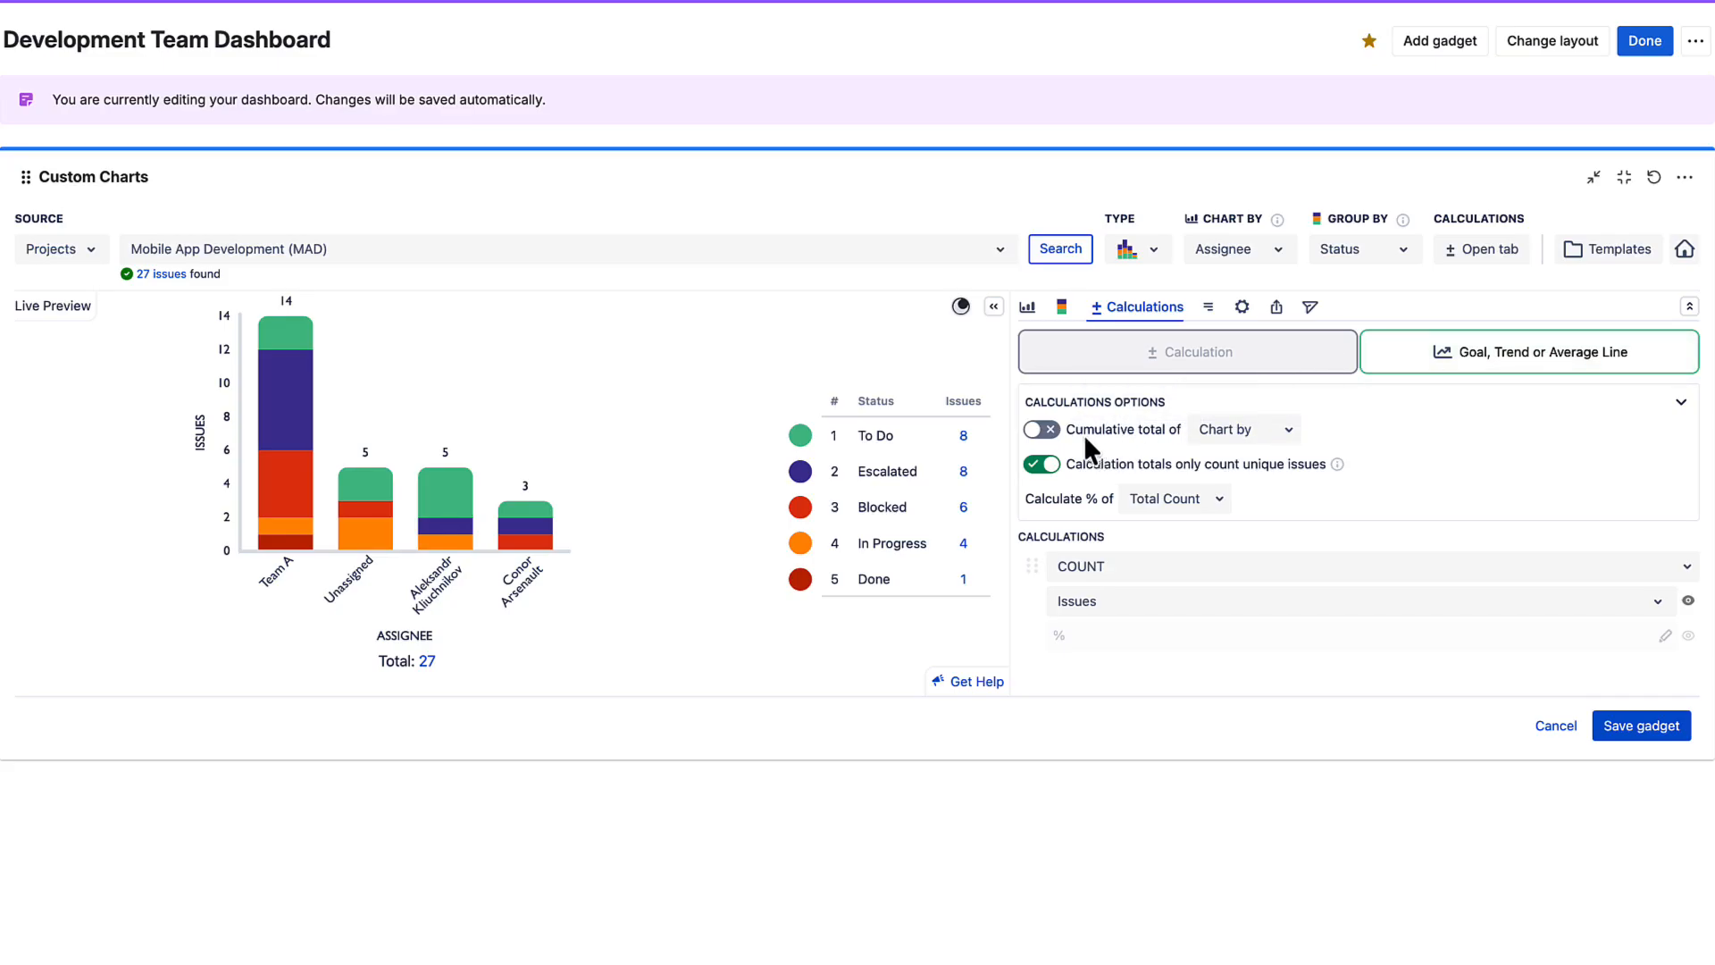
click(1044, 431)
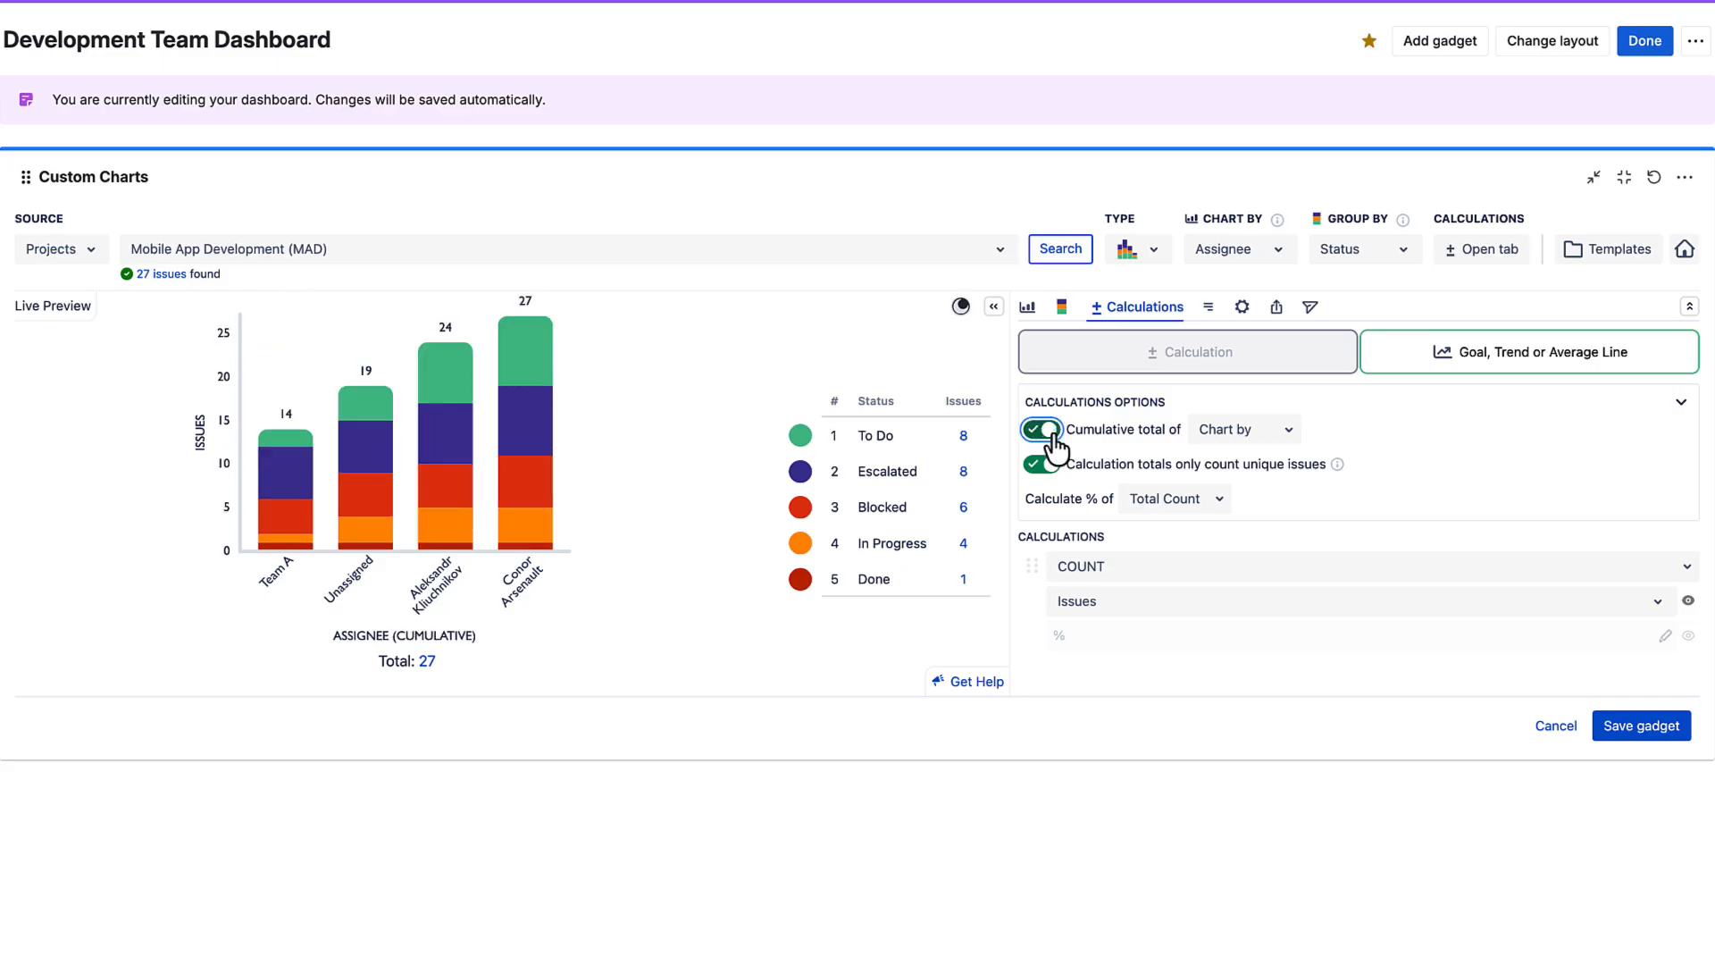
click(1040, 430)
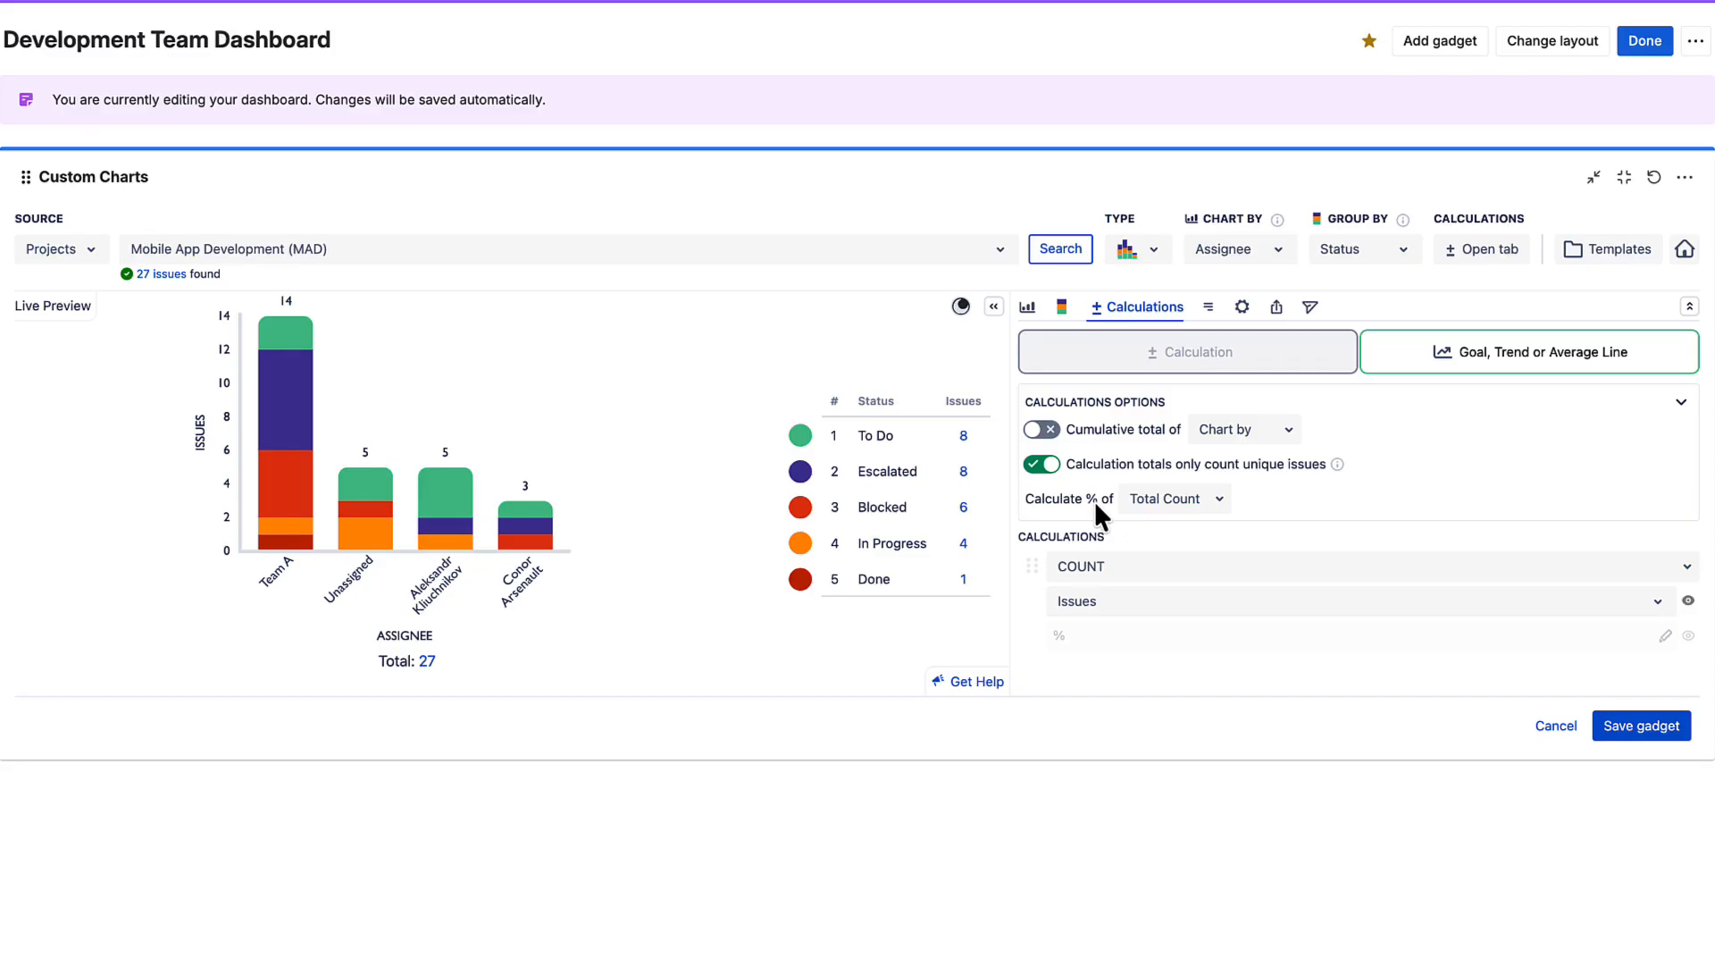
click(1213, 511)
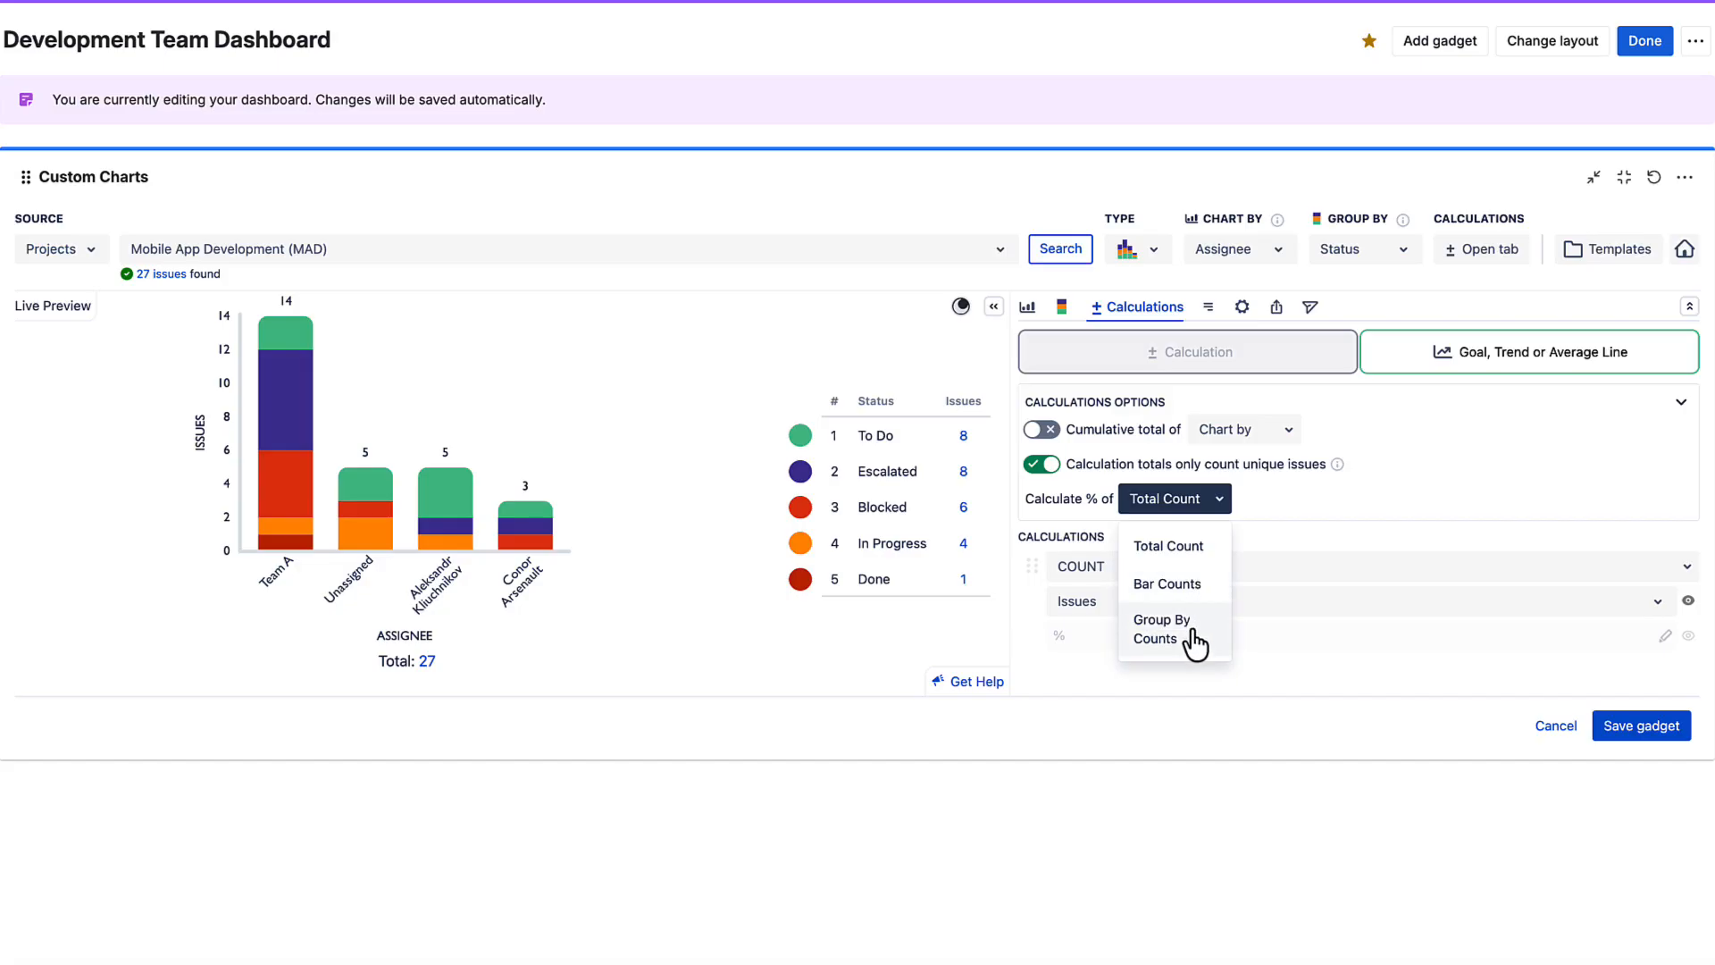
click(1263, 643)
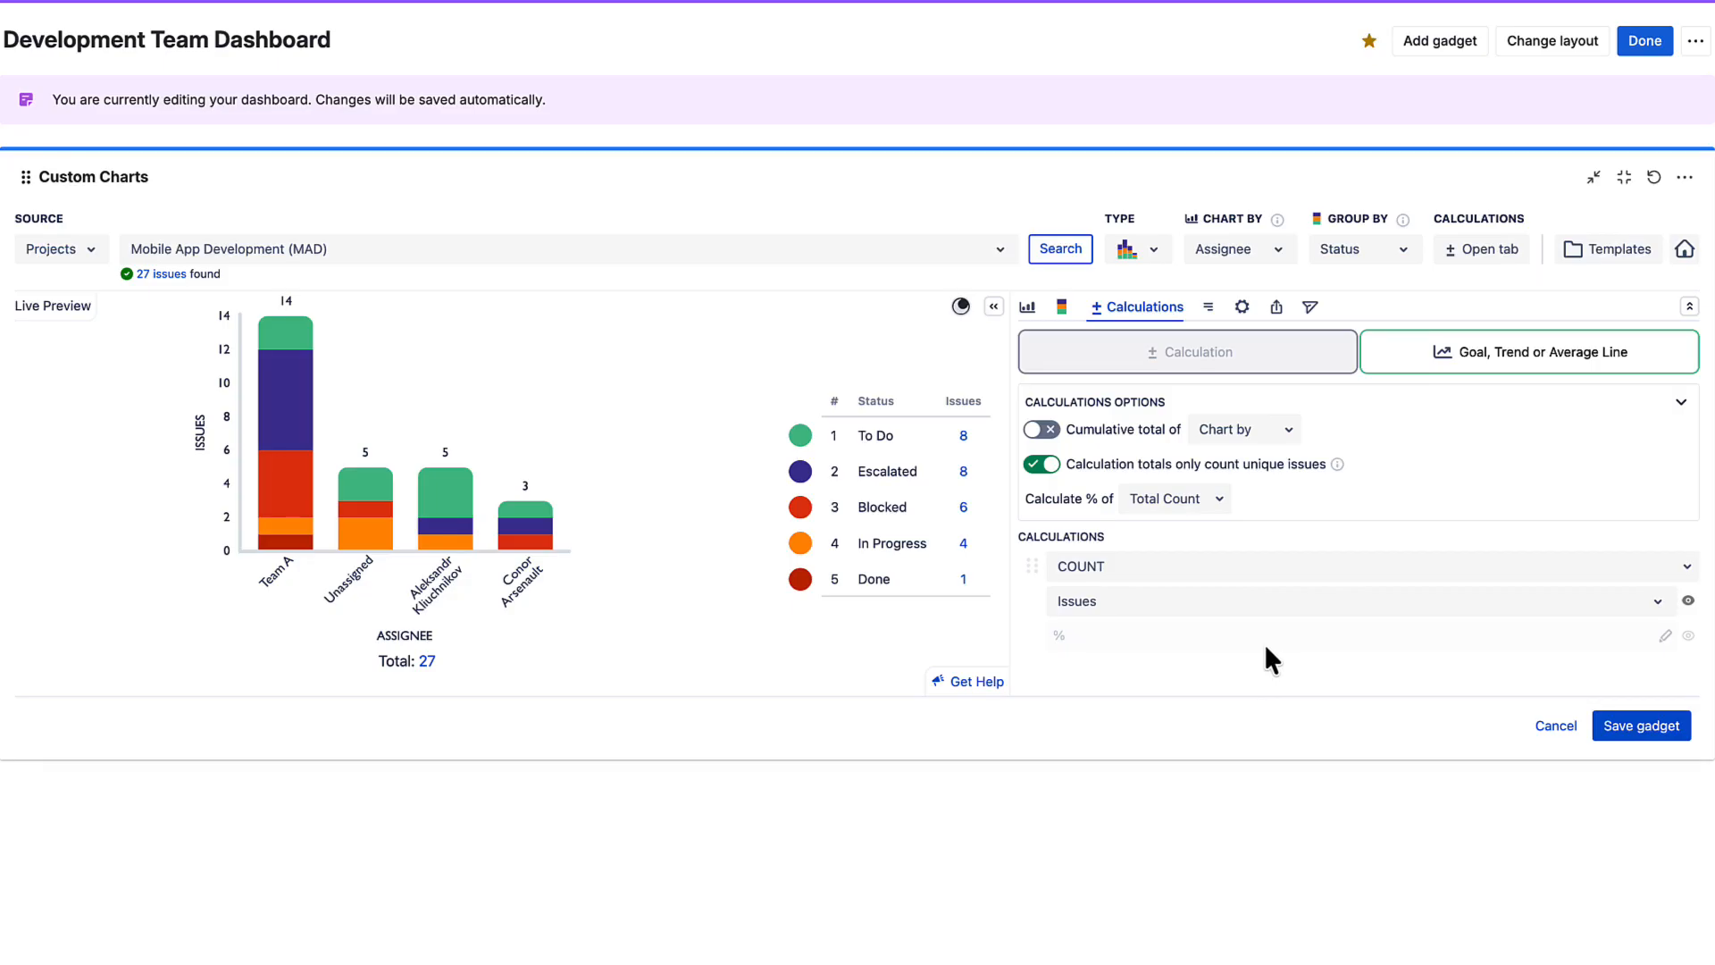
- Title the chart "Status of Issues Assigned to Each Team Member" in its details
click(1207, 322)
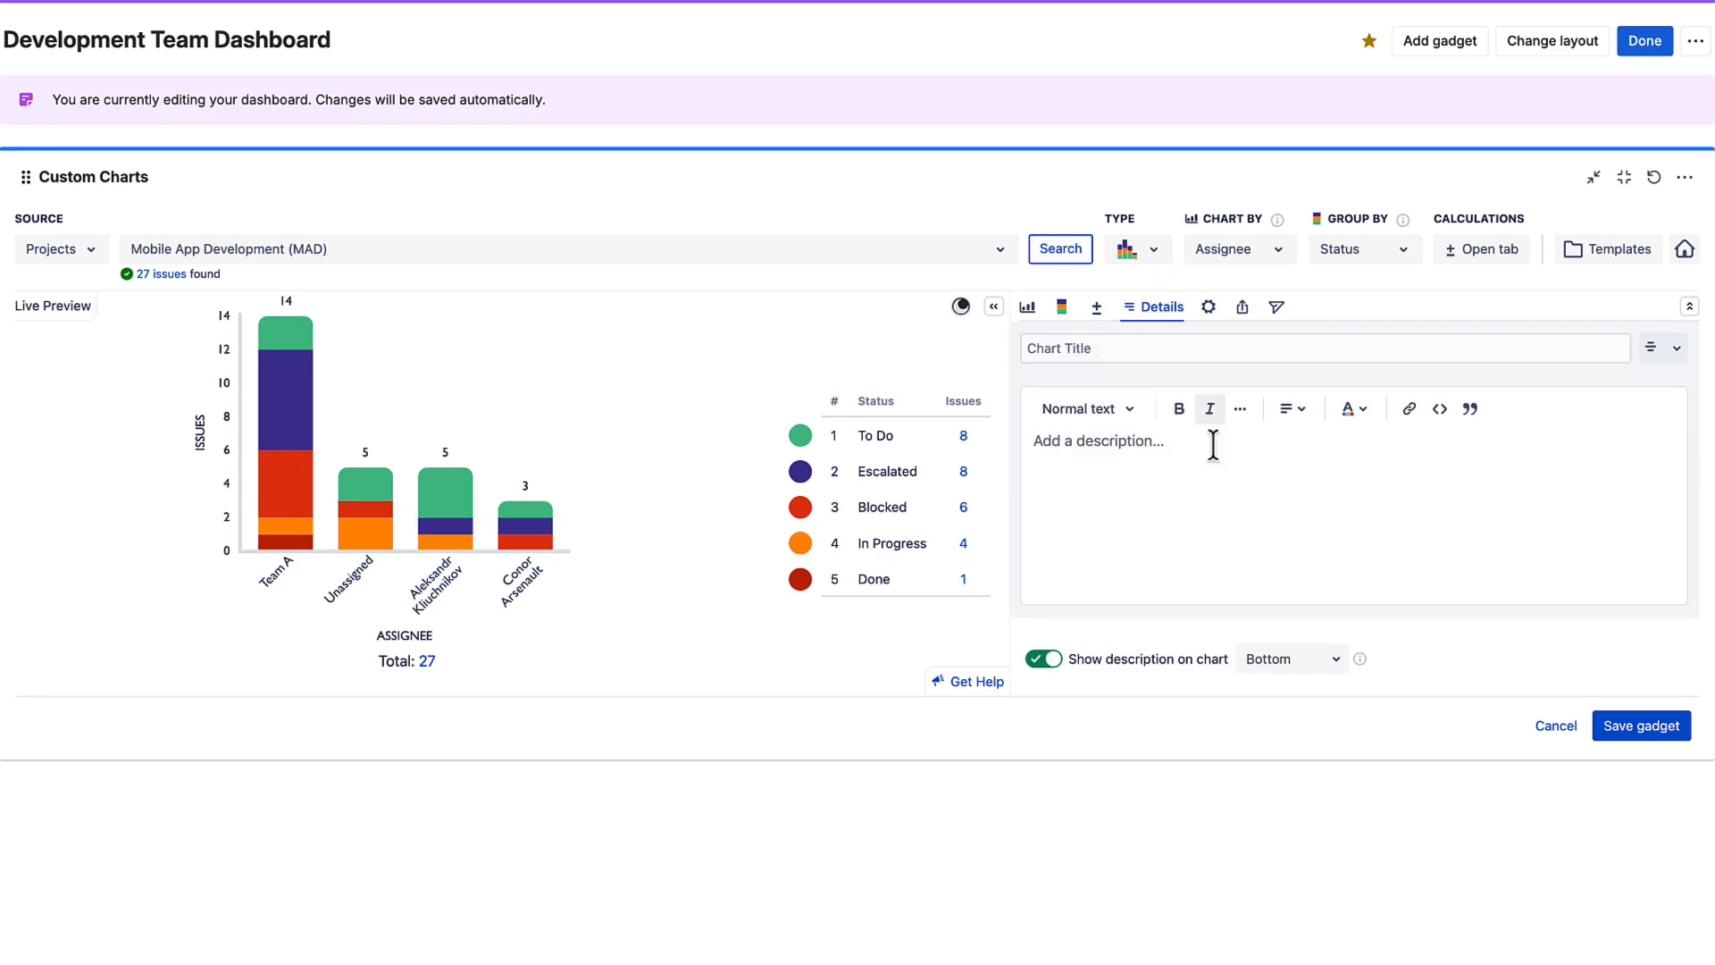
click(1030, 348)
text(Statu)
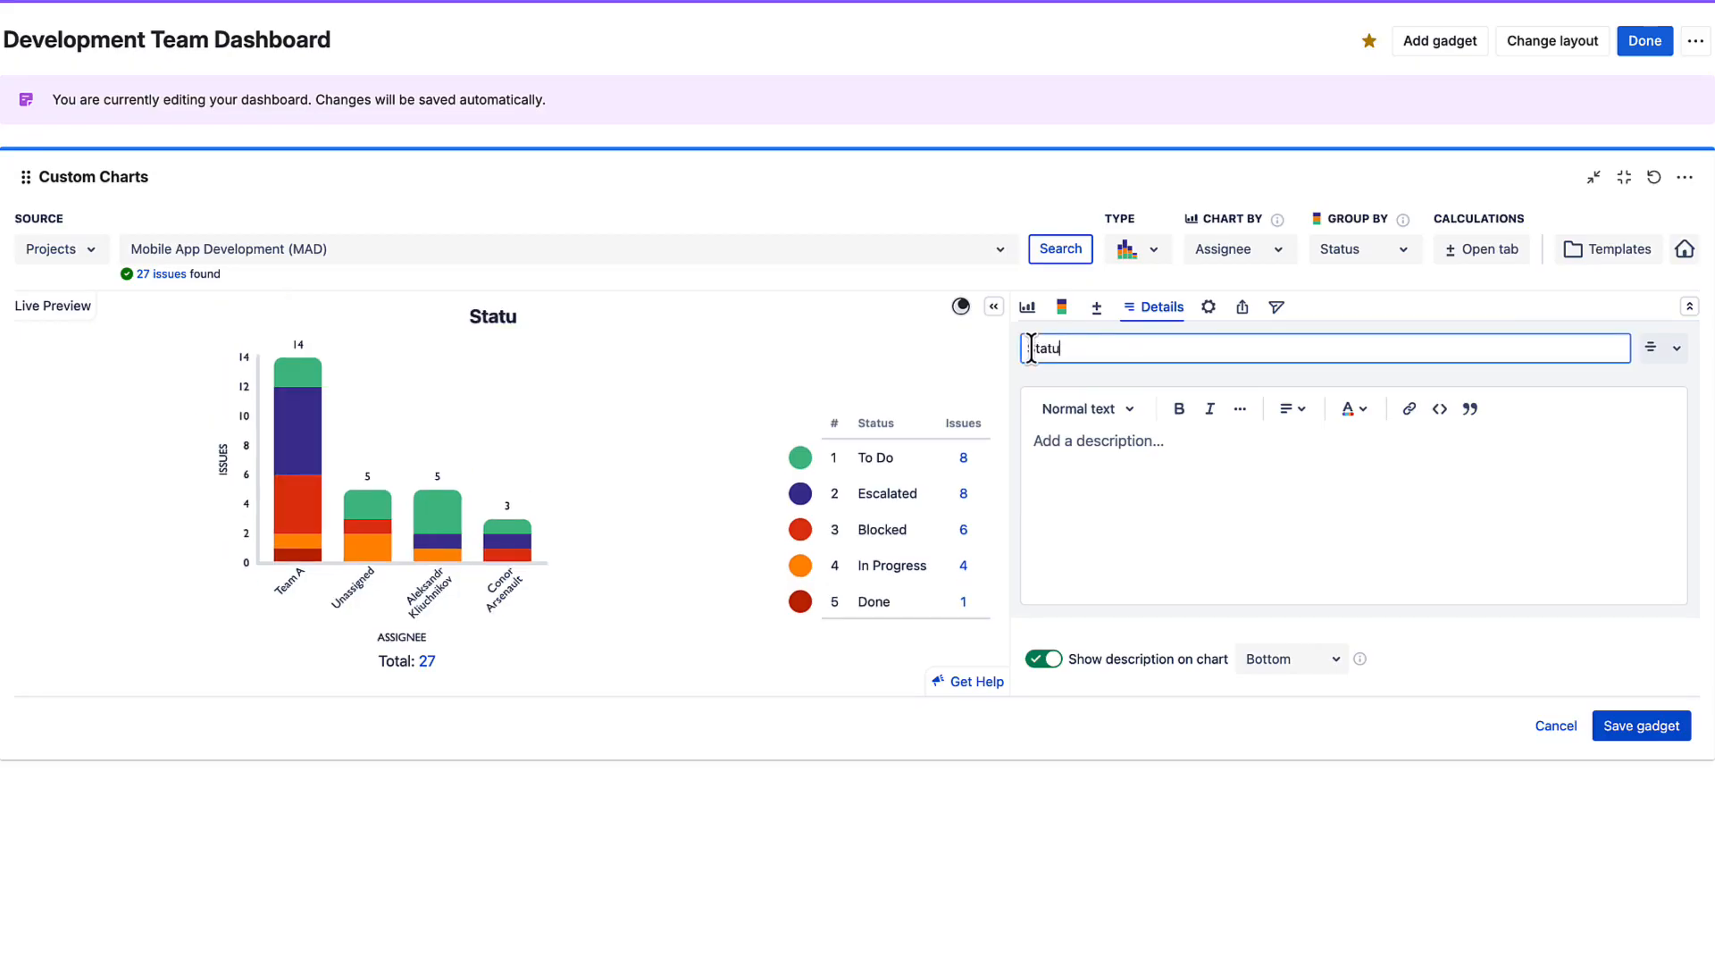
text(s of Issues Assigned to)
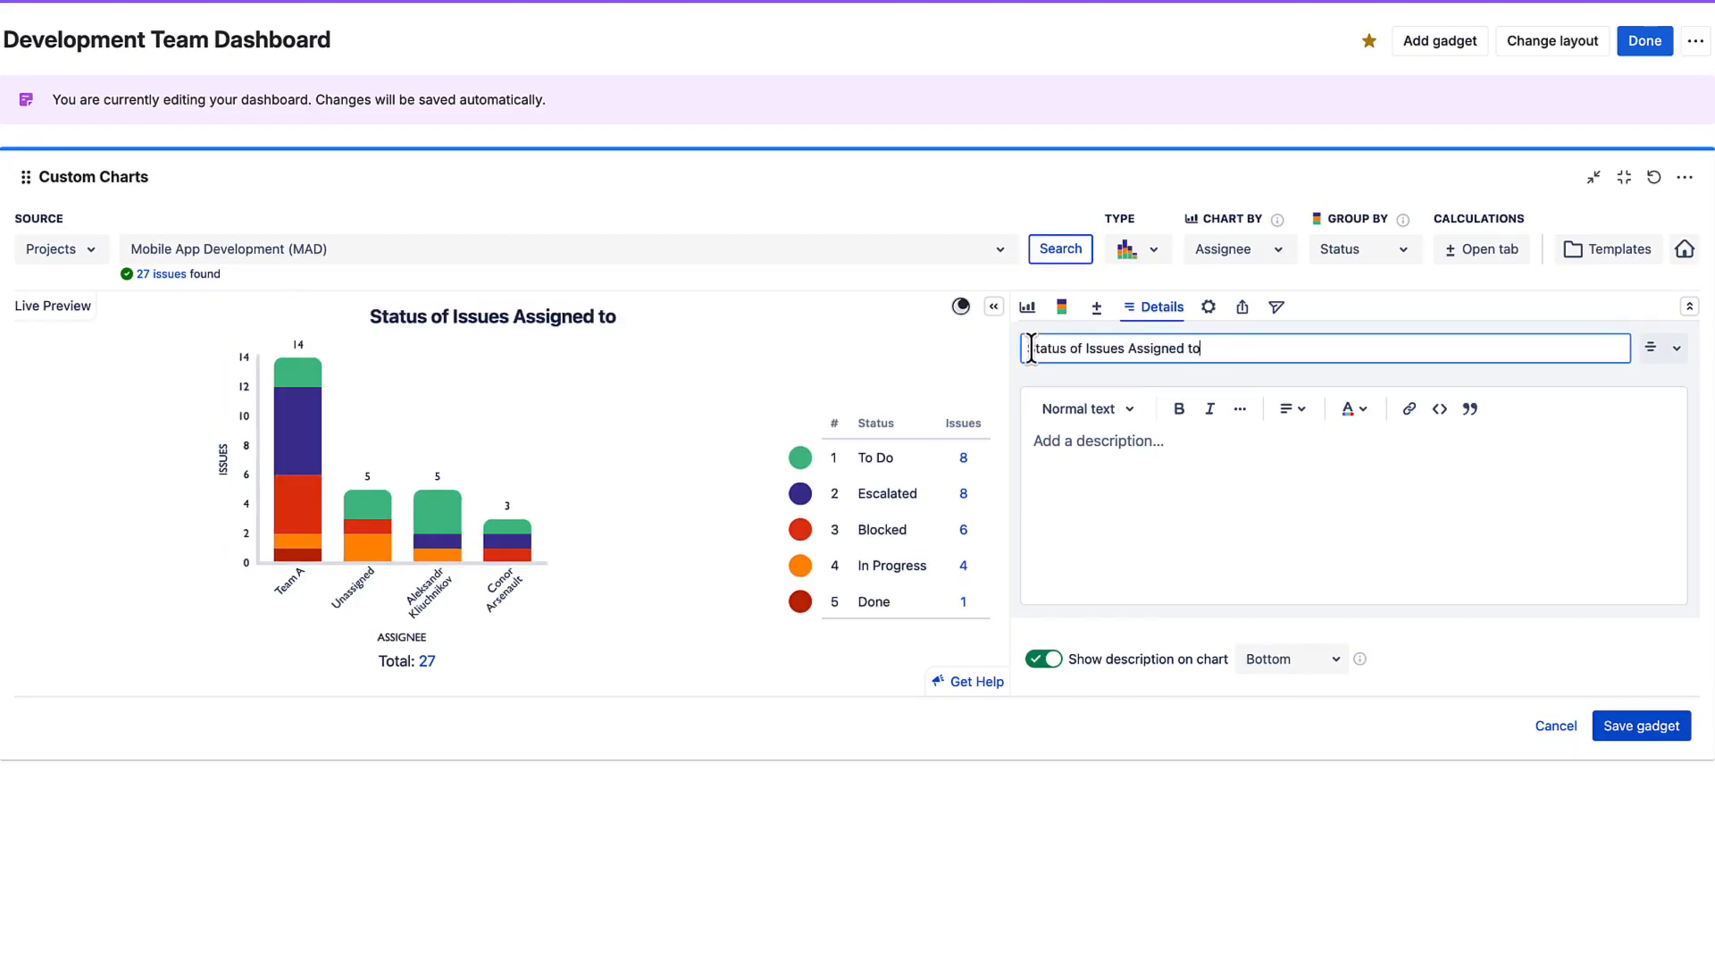
text( Each Team Member)
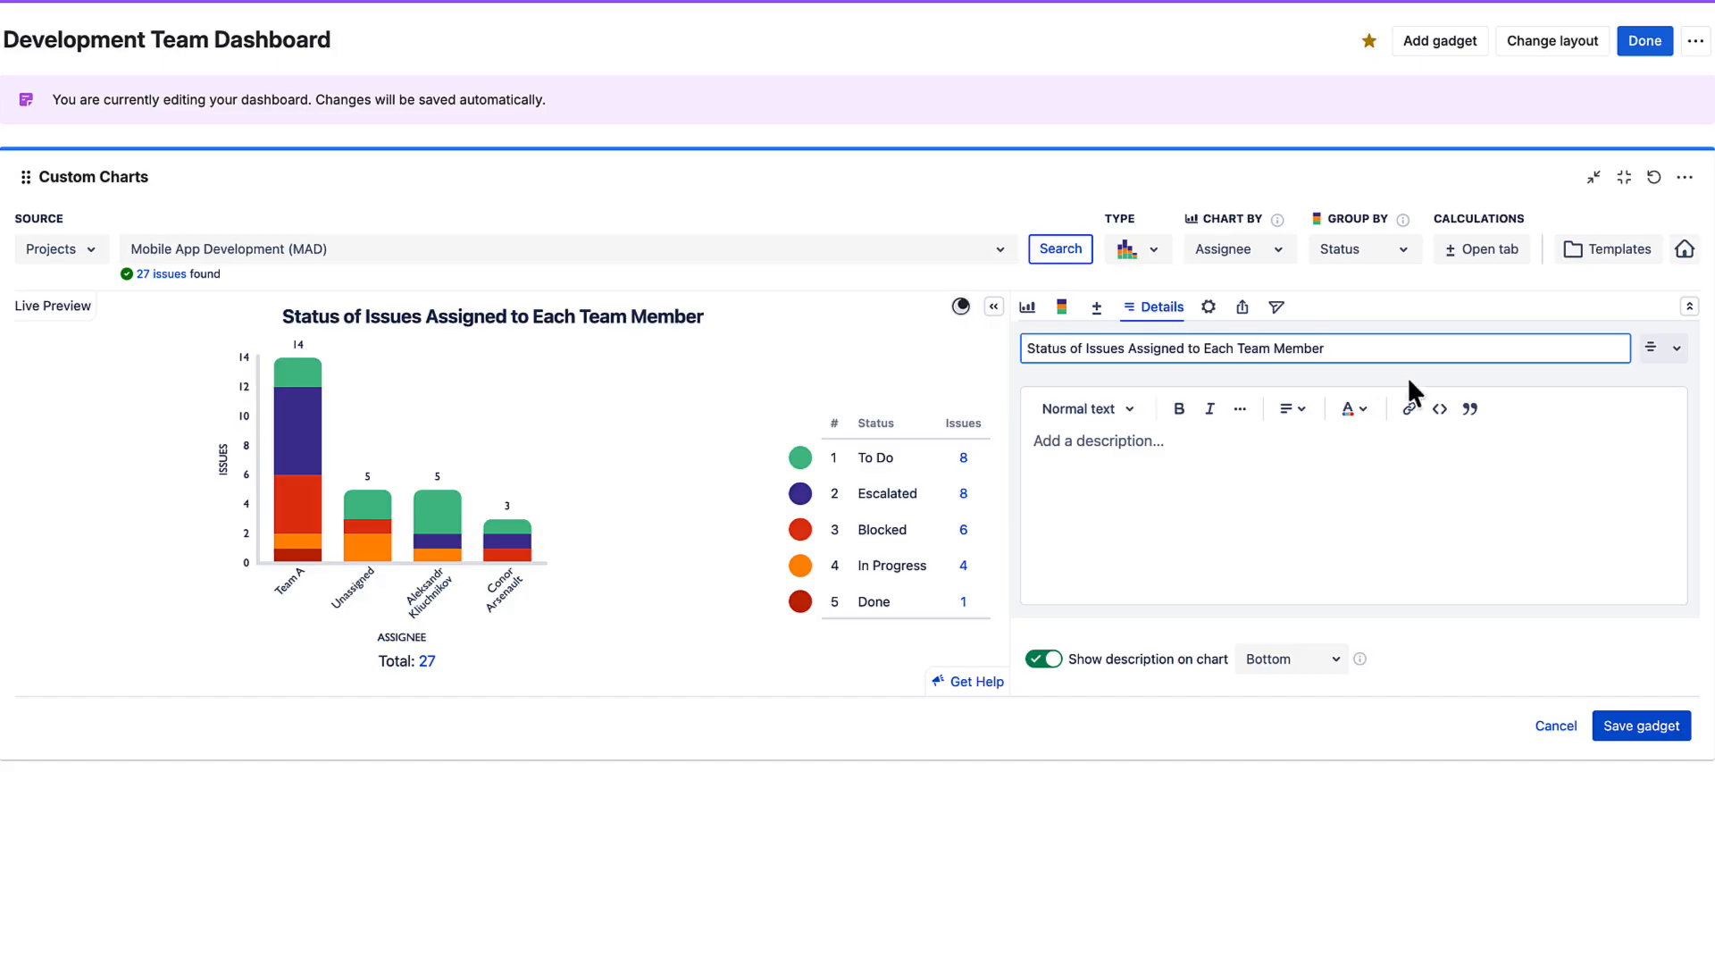
- Try left alignment for the chart title and restore it to centered
click(1670, 355)
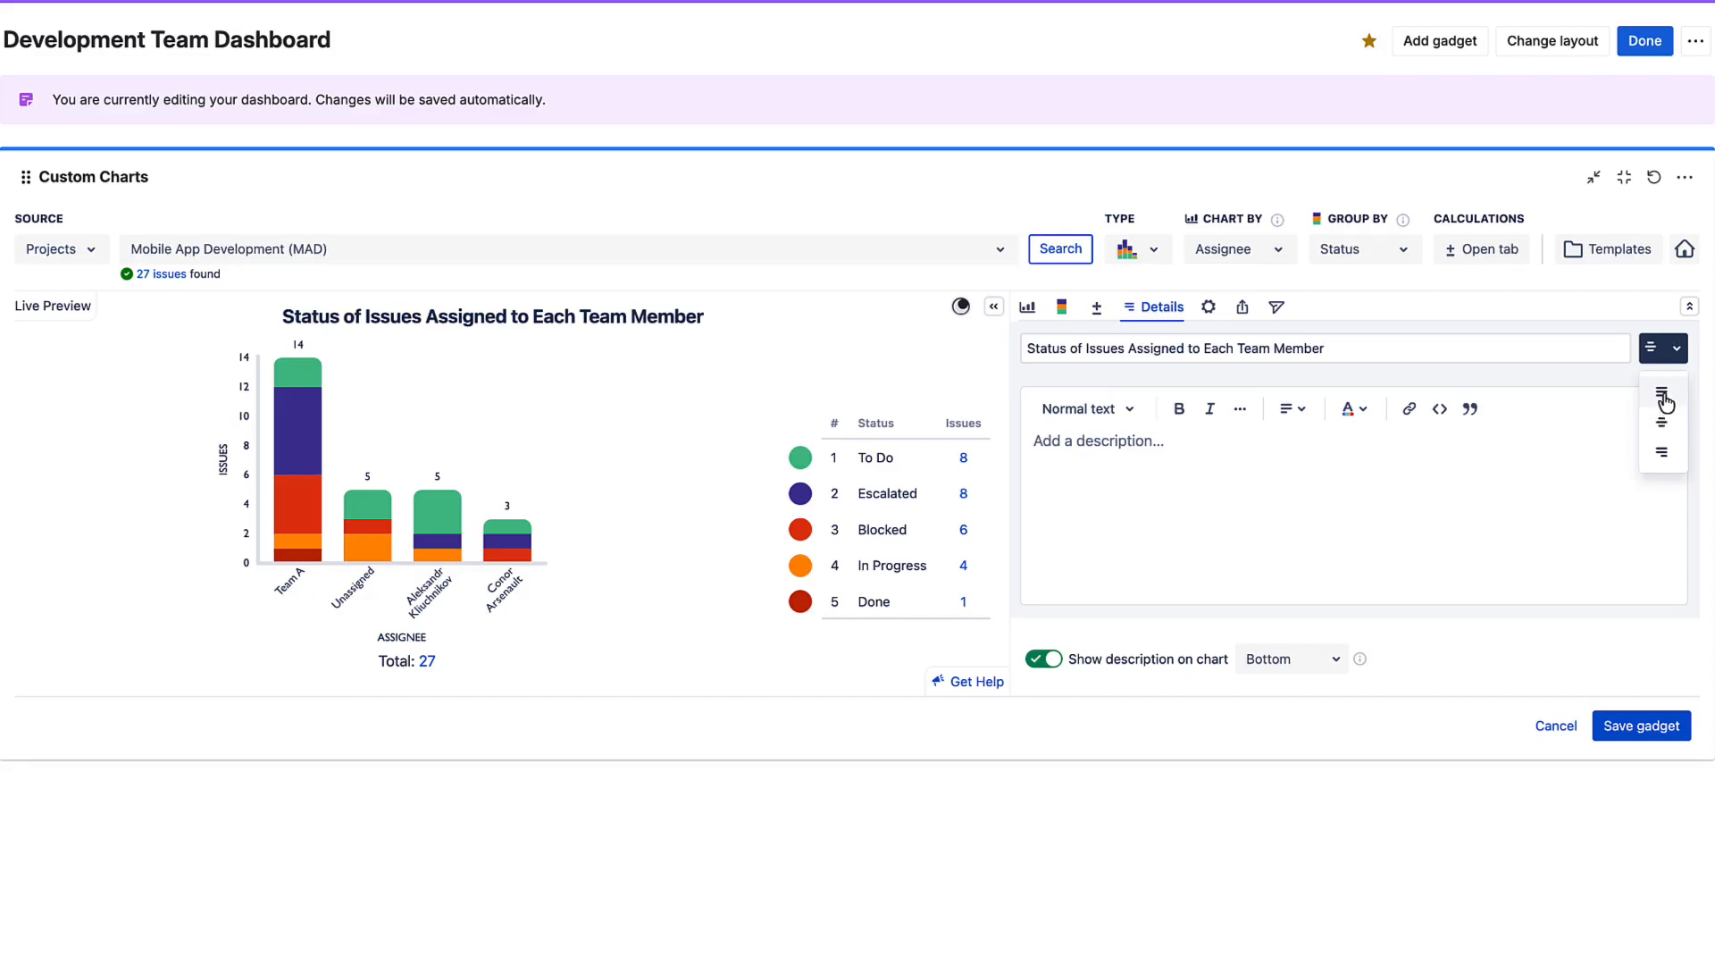
click(1664, 396)
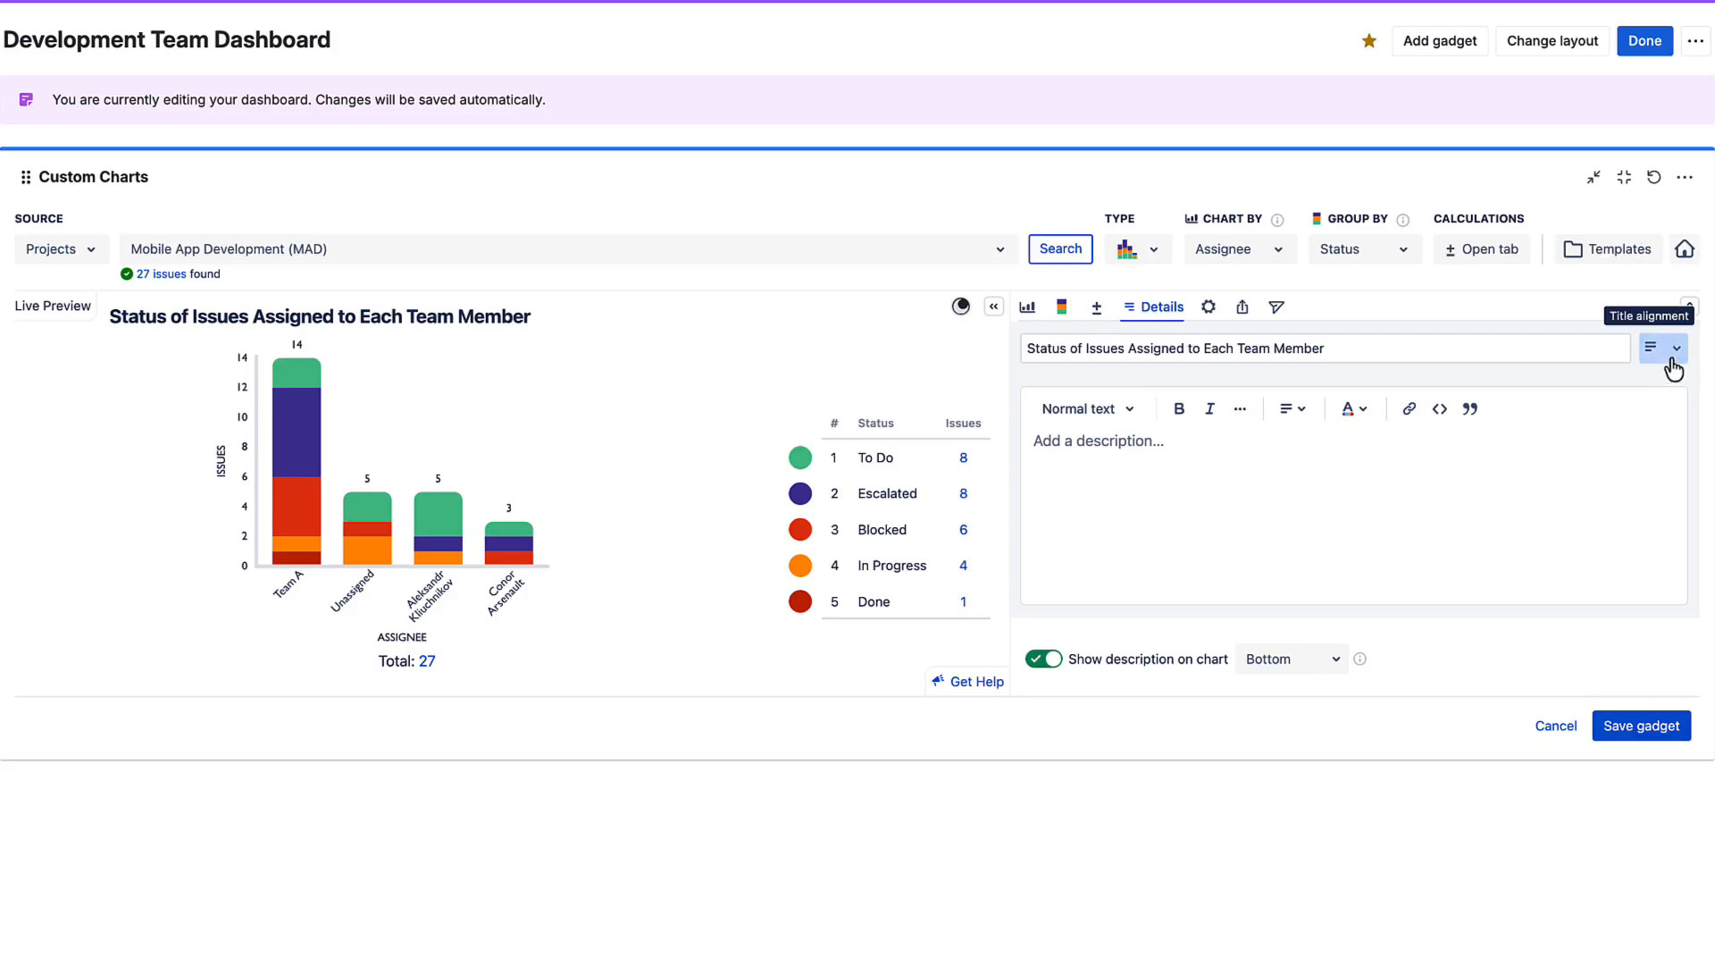
click(1663, 350)
click(1661, 421)
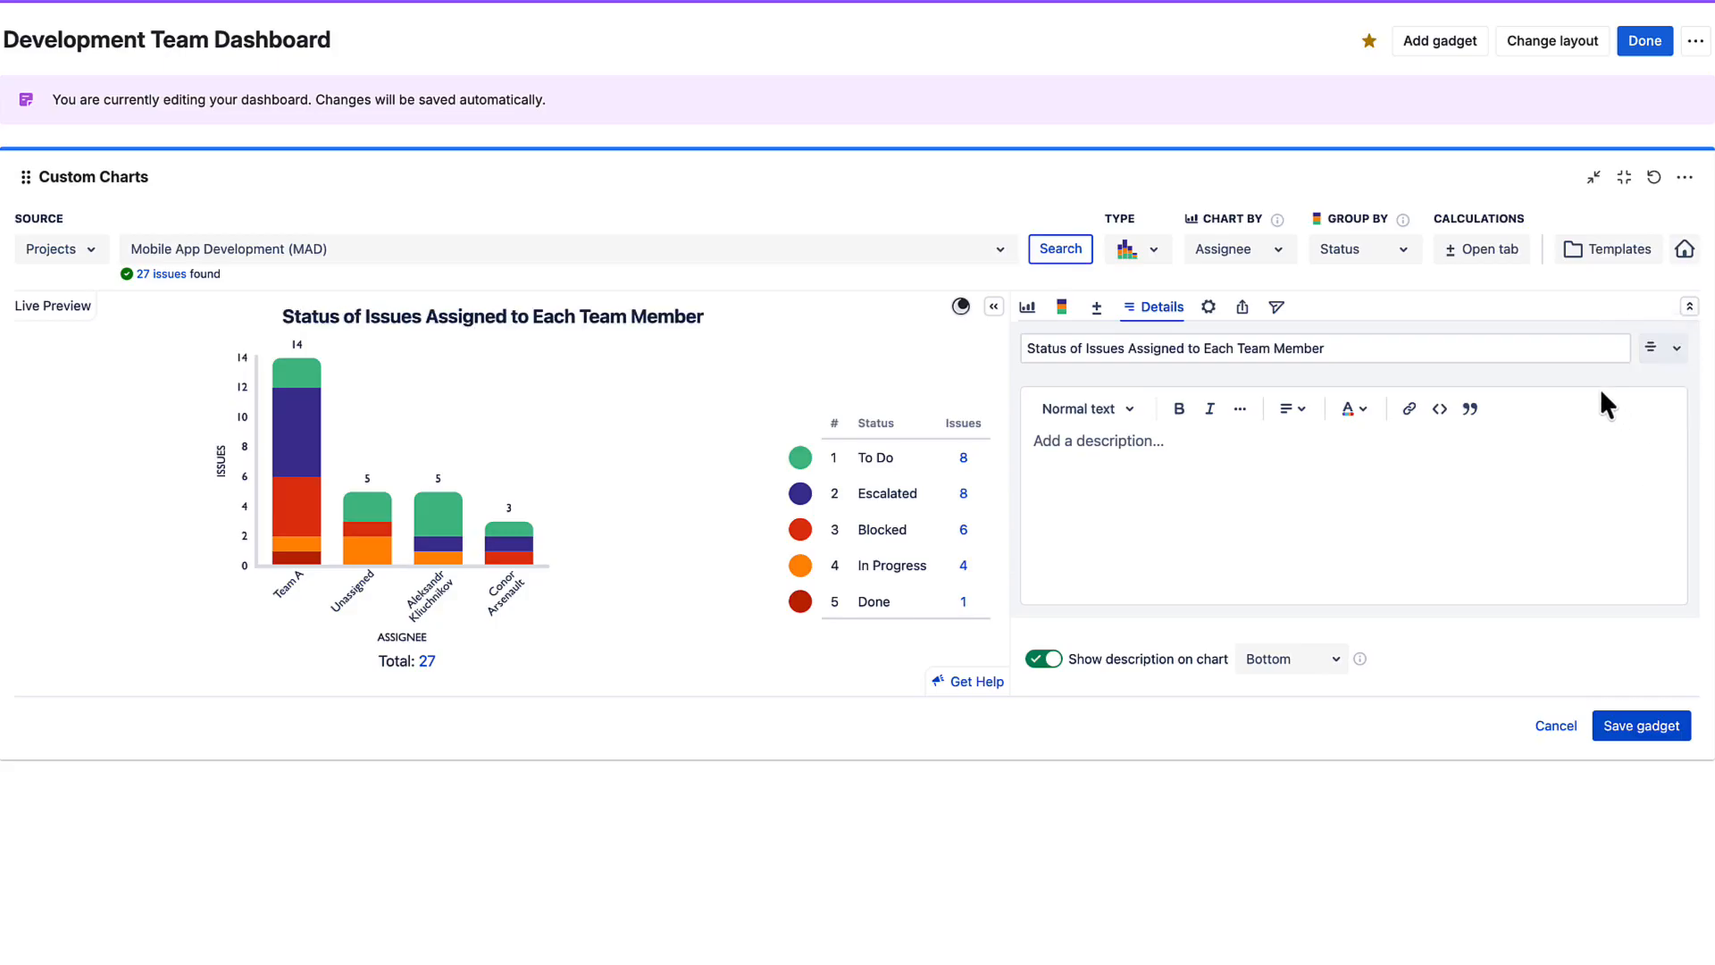
- Look over the chart's description editor and the setting for where the description is shown
click(1045, 451)
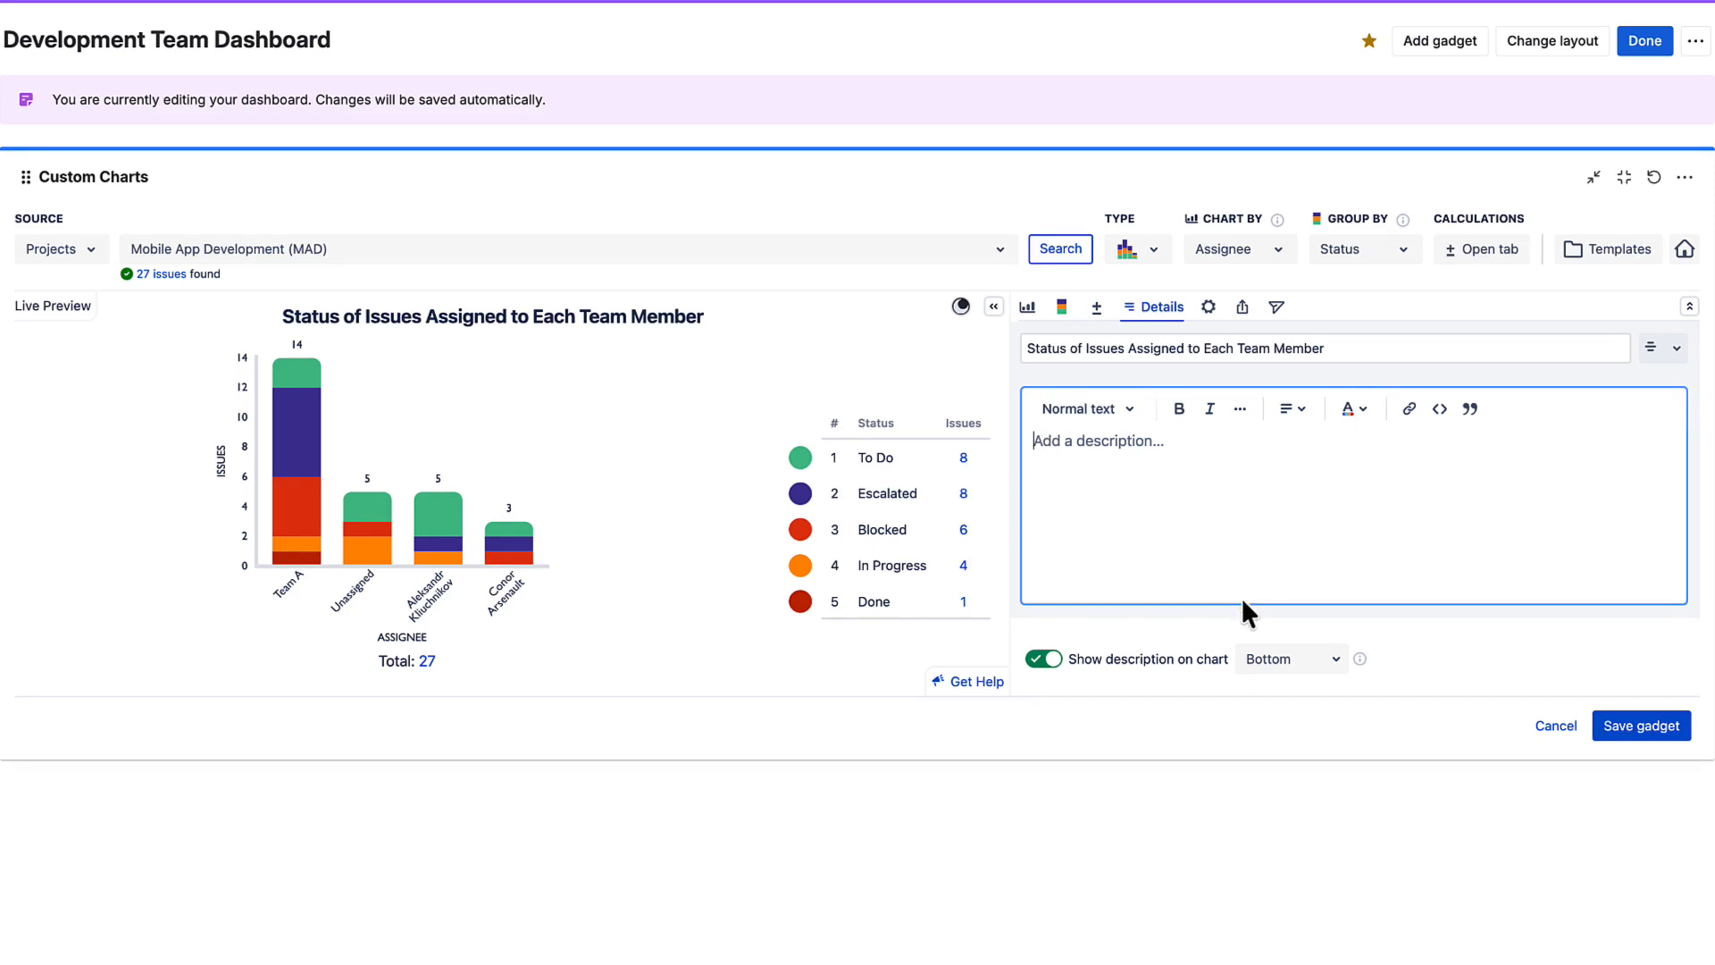
click(1311, 661)
click(1313, 672)
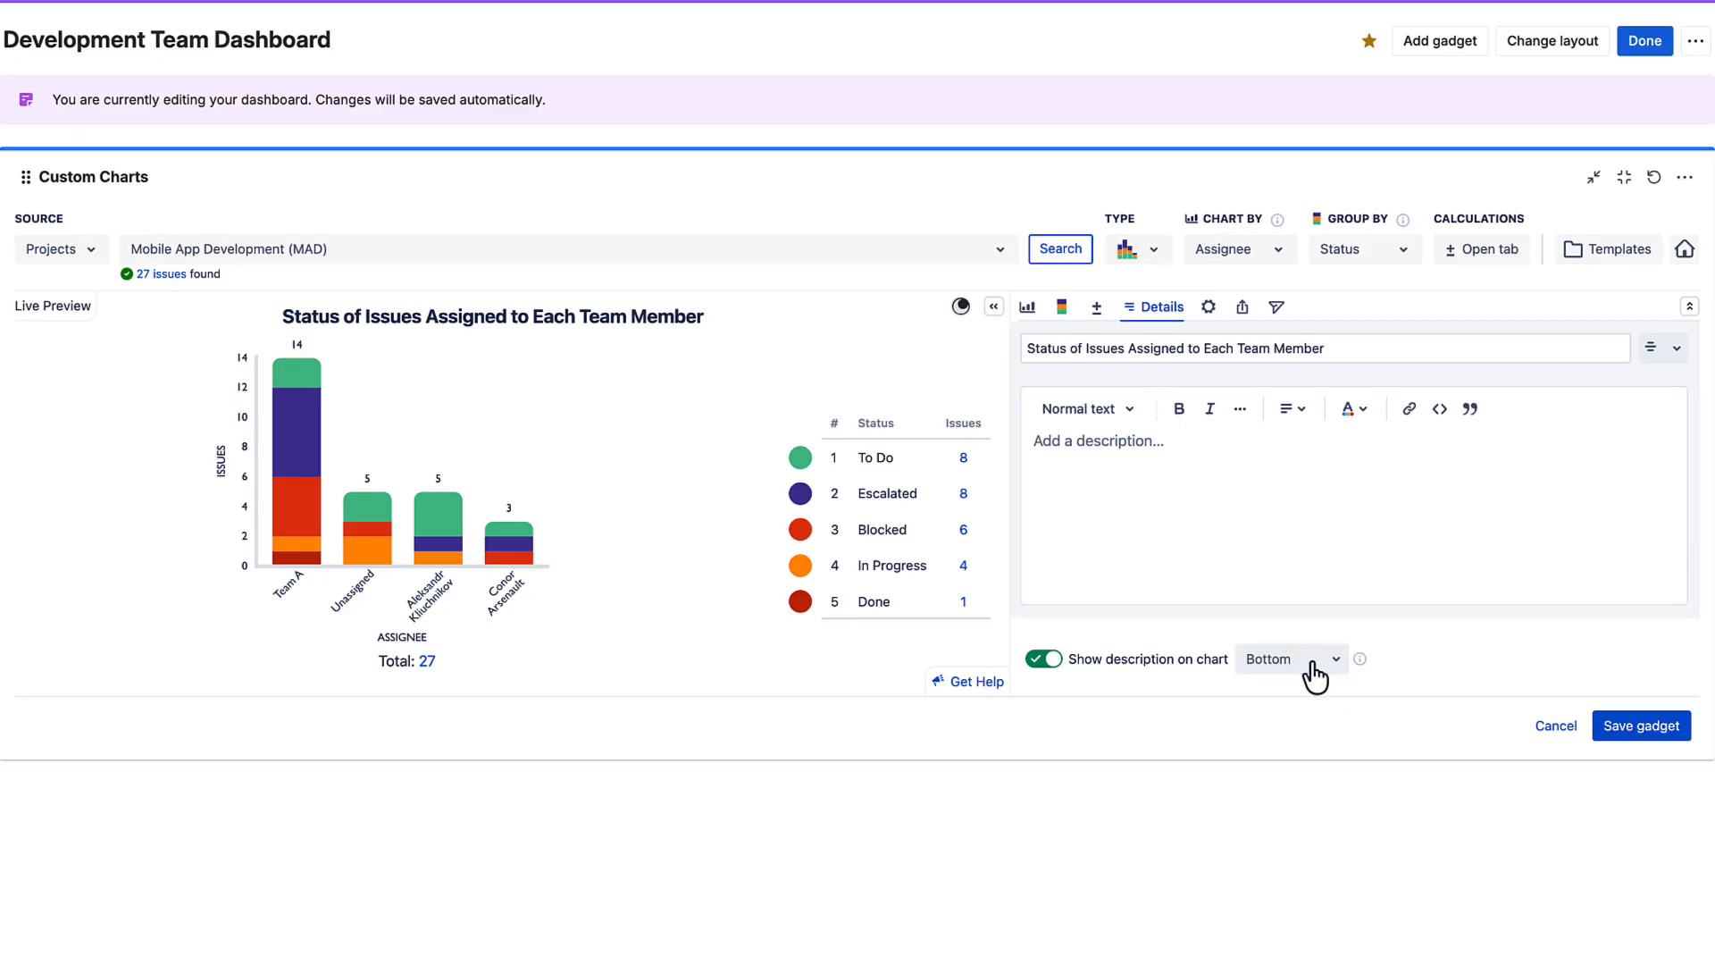
click(1065, 440)
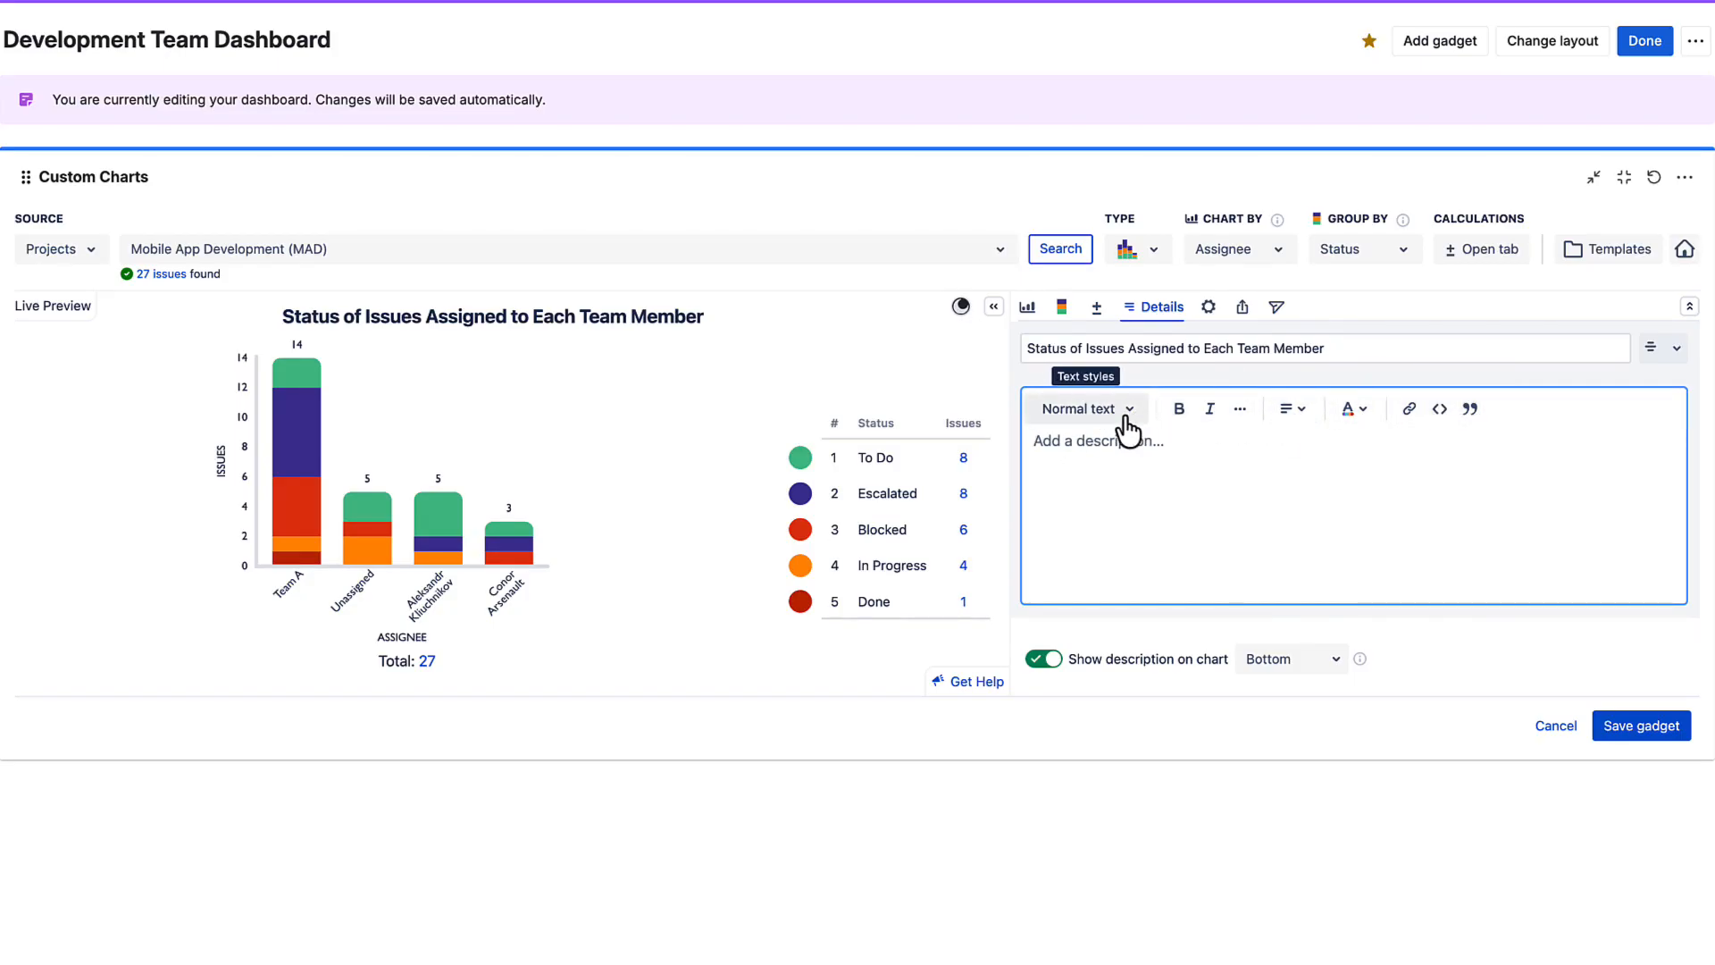
- Try out the horizontal gridlines and the % labels above bars in the chart's display options, turning each off again
click(1207, 313)
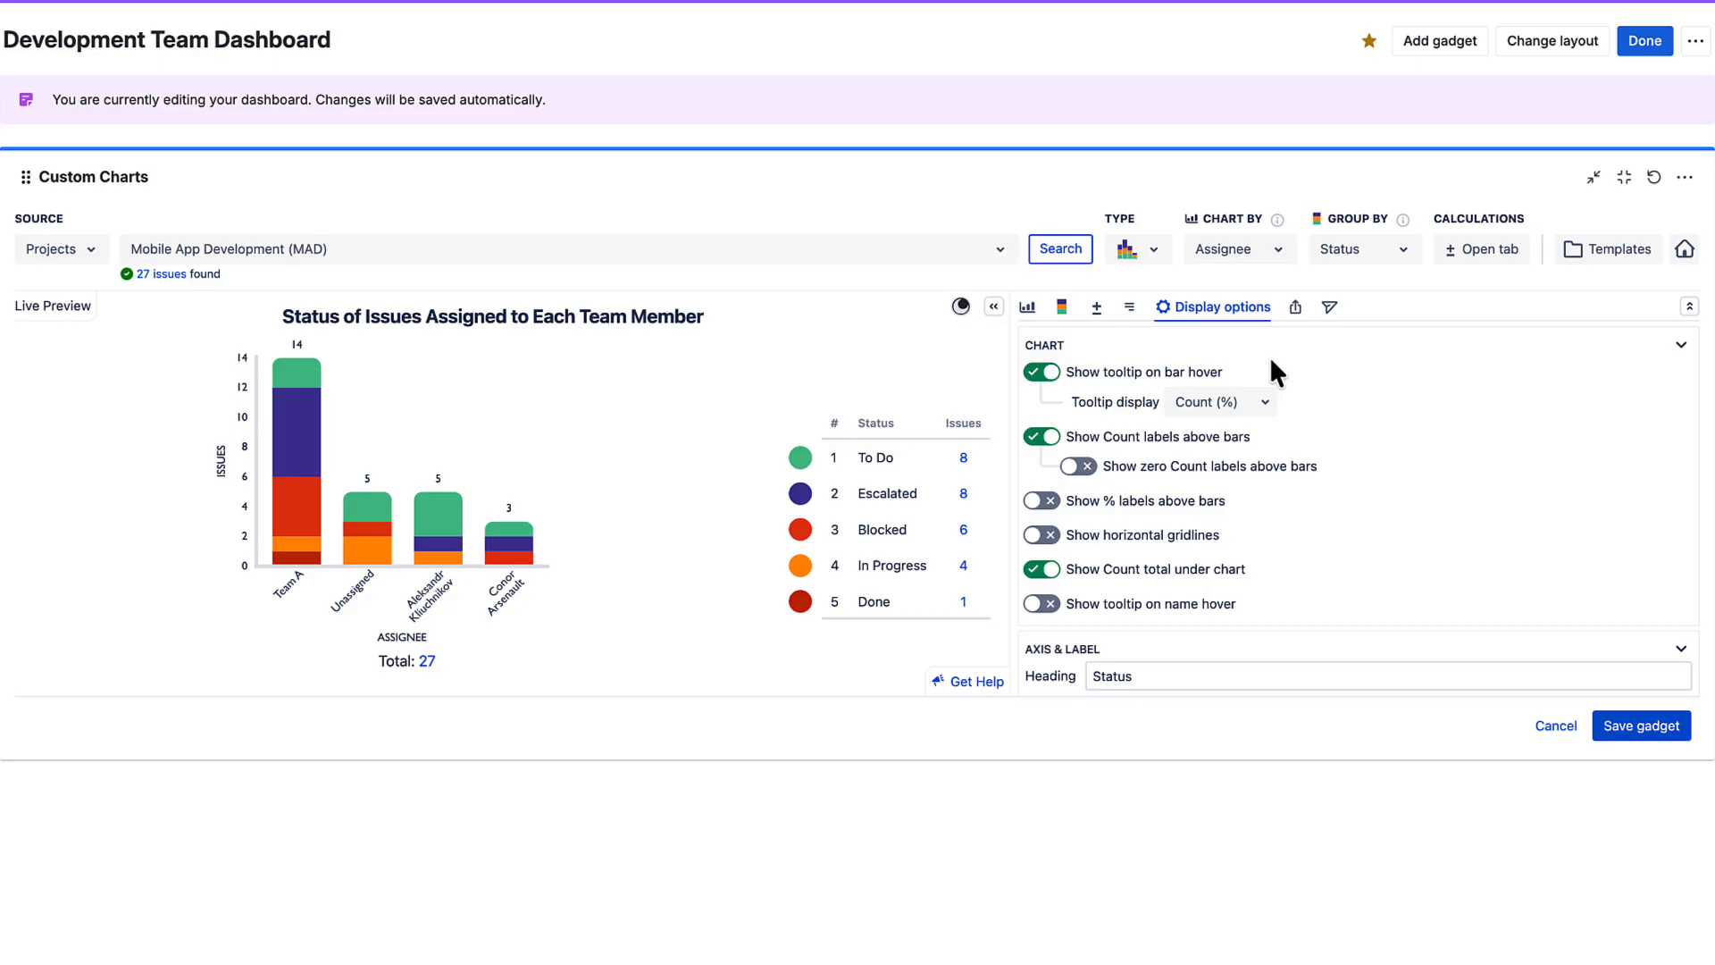
click(1045, 536)
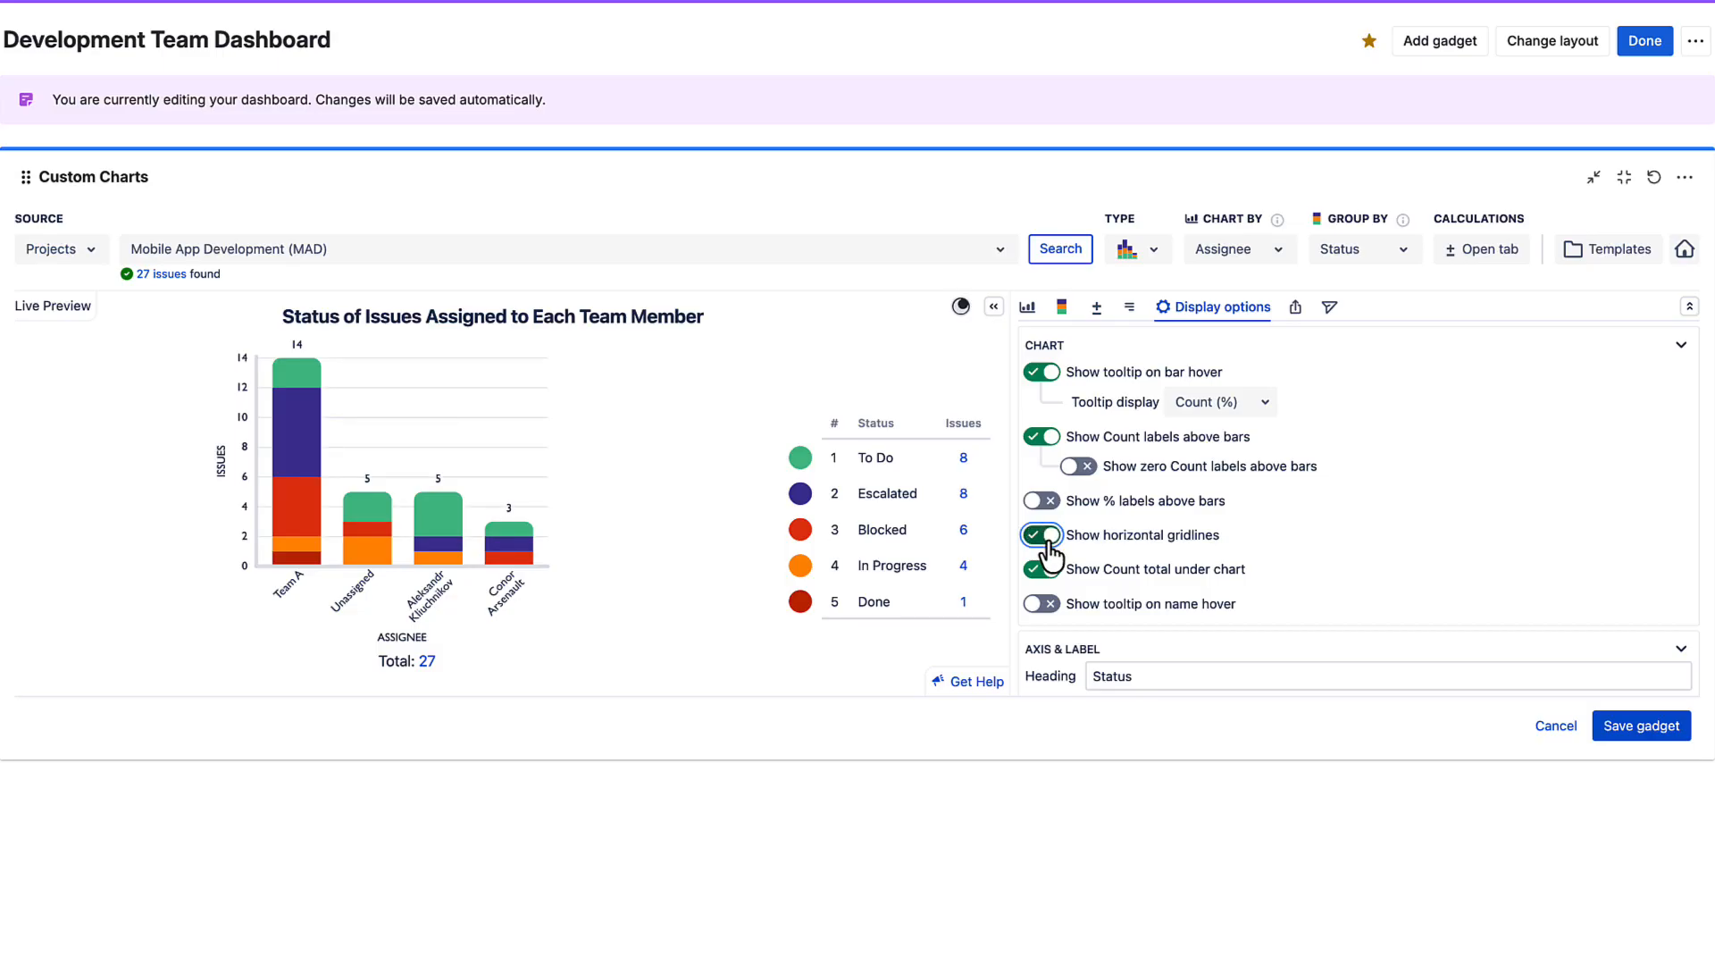
click(1046, 539)
click(1052, 502)
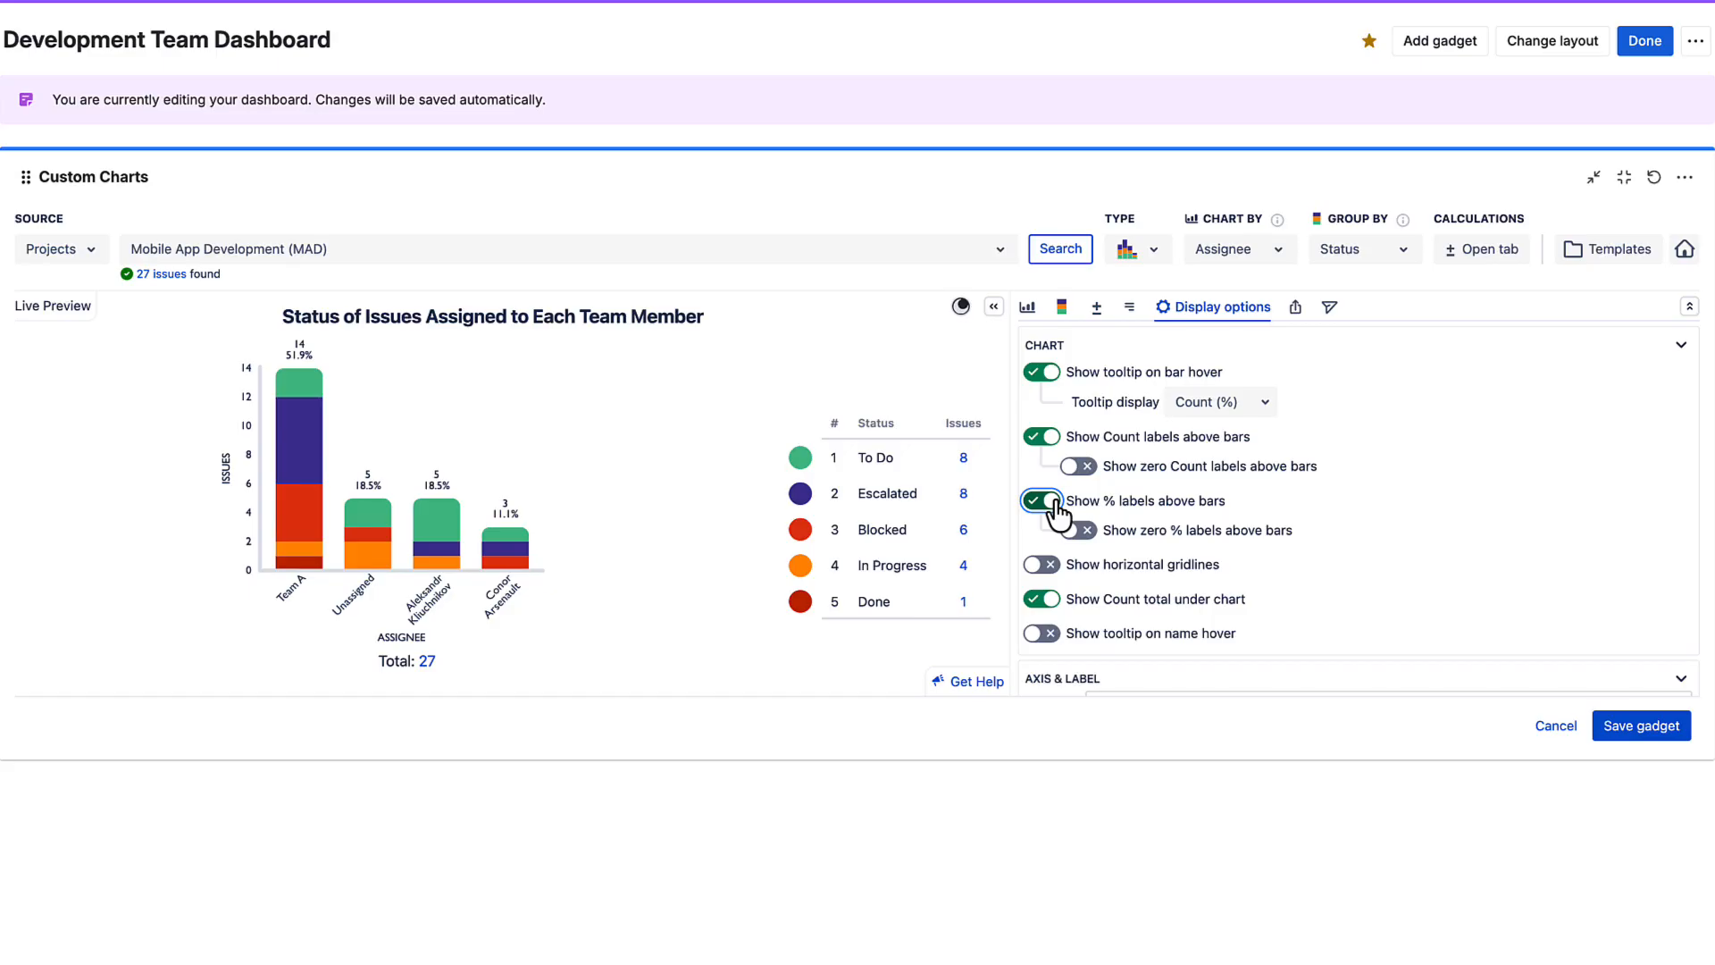
click(1043, 501)
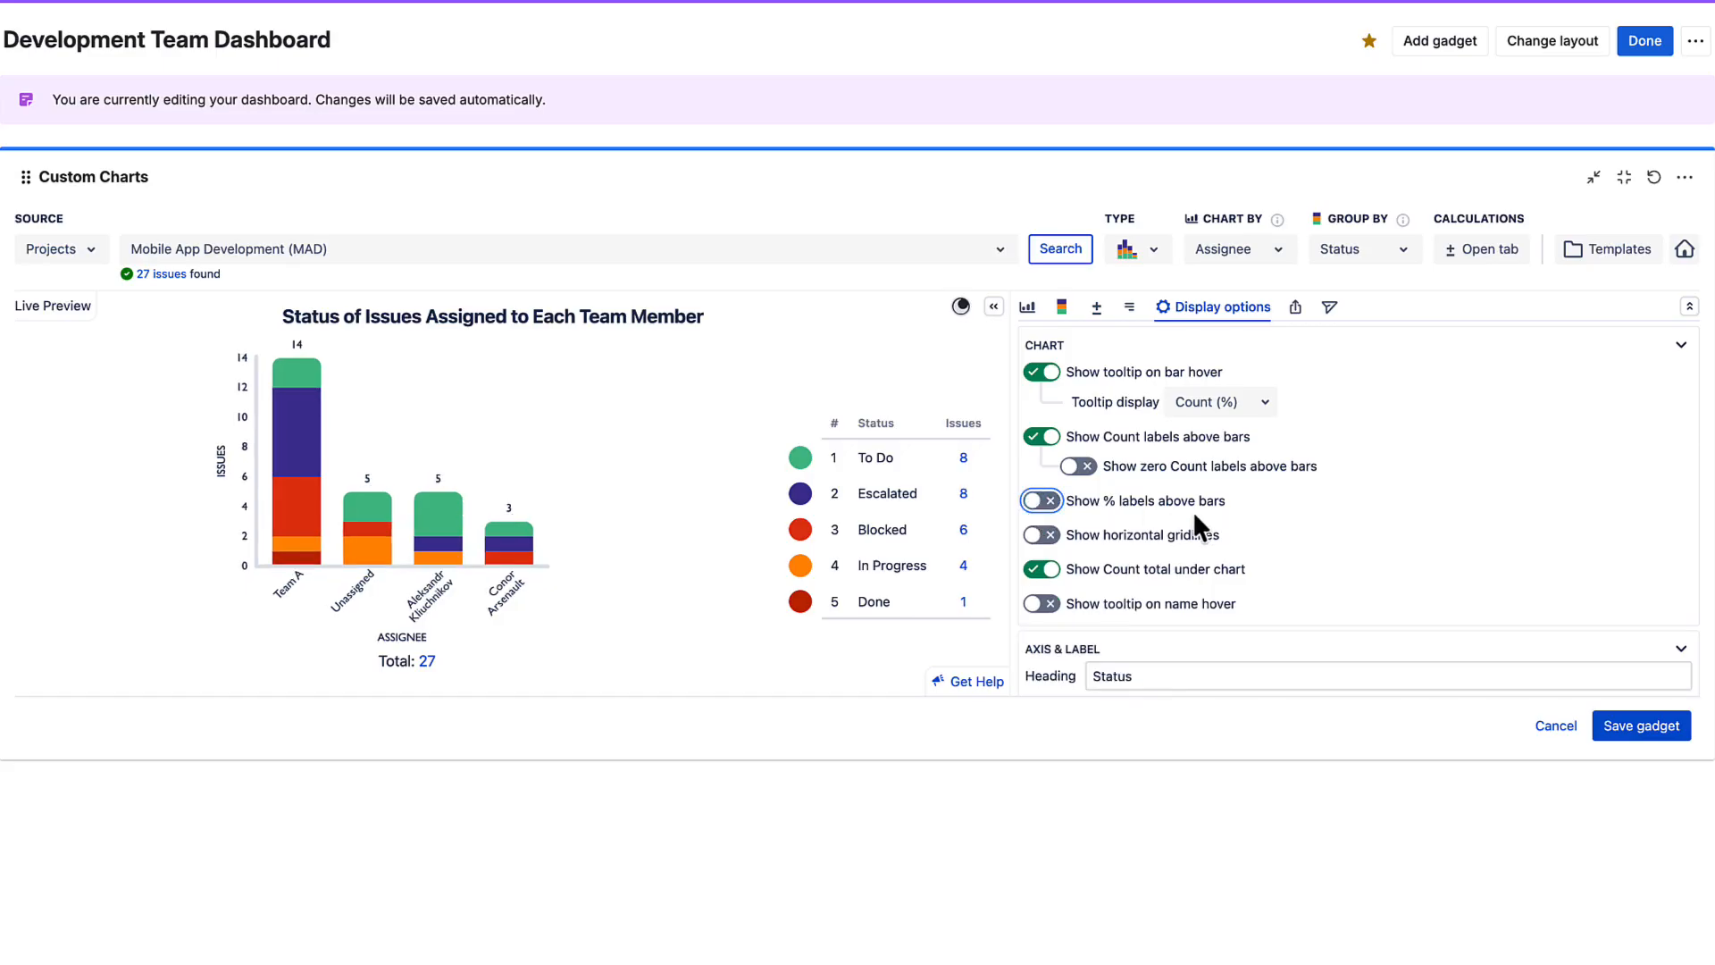
- Review the axis and legend display options, and try hiding the legend's number column before showing it again
scroll(1196, 527, down, 1)
scroll(1193, 522, down, 4)
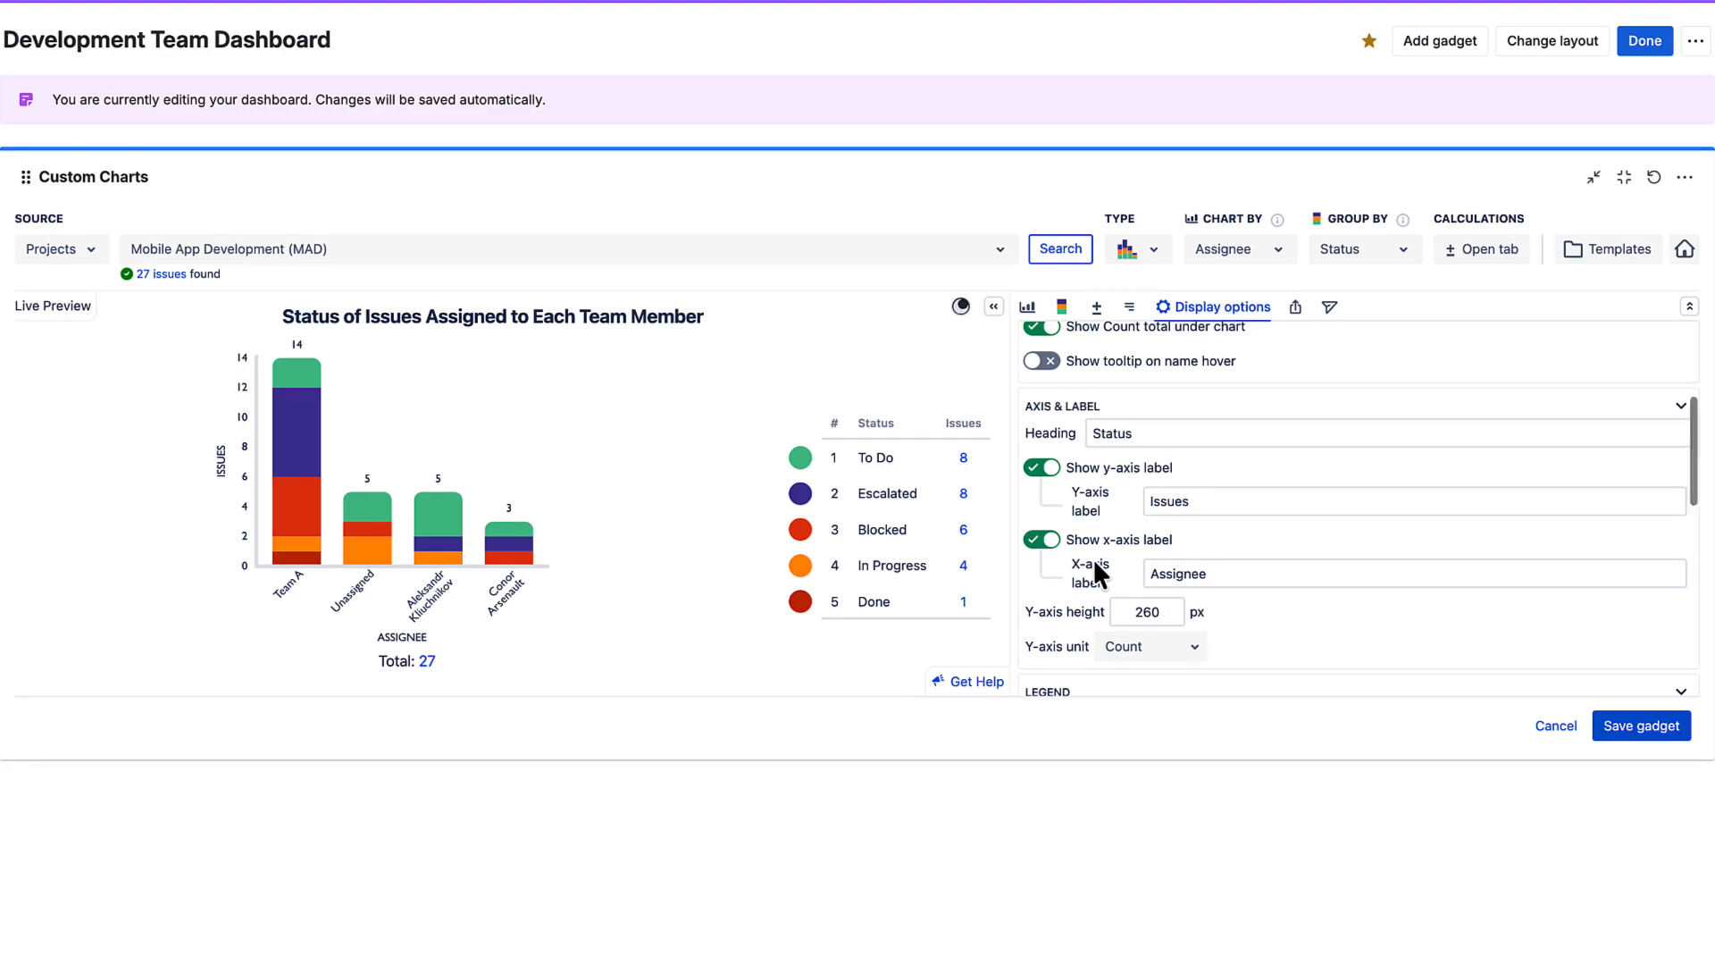
scroll(1095, 566, down, 5)
scroll(1095, 565, down, 1)
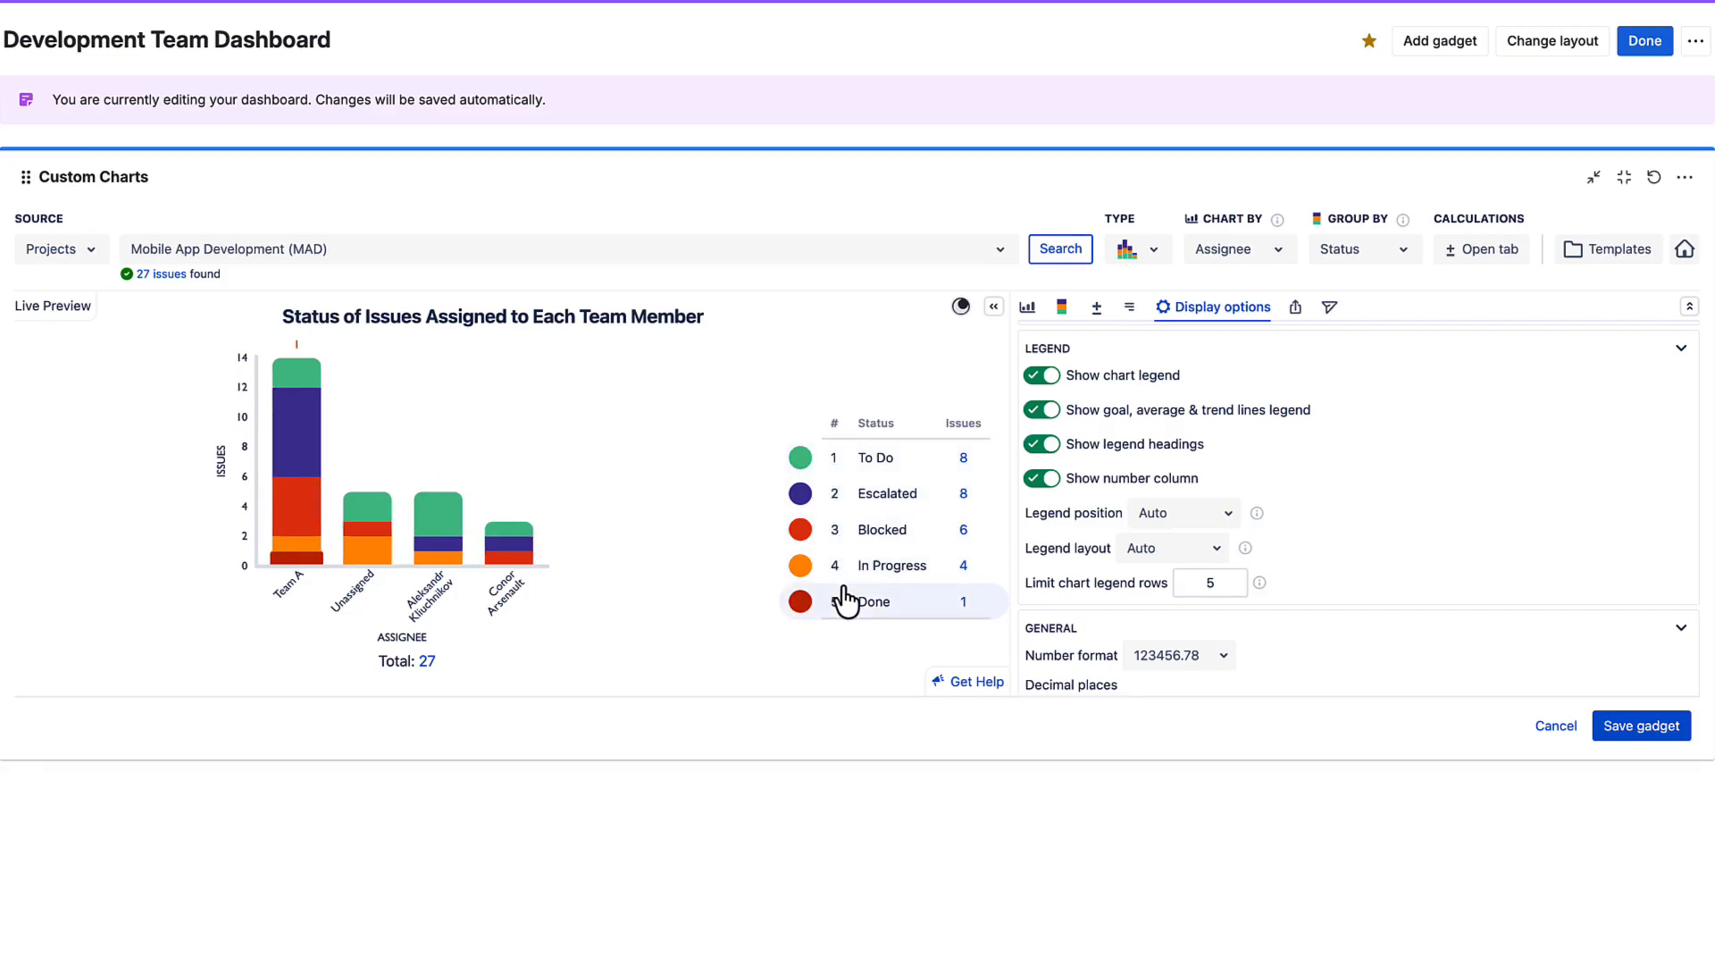
click(1034, 483)
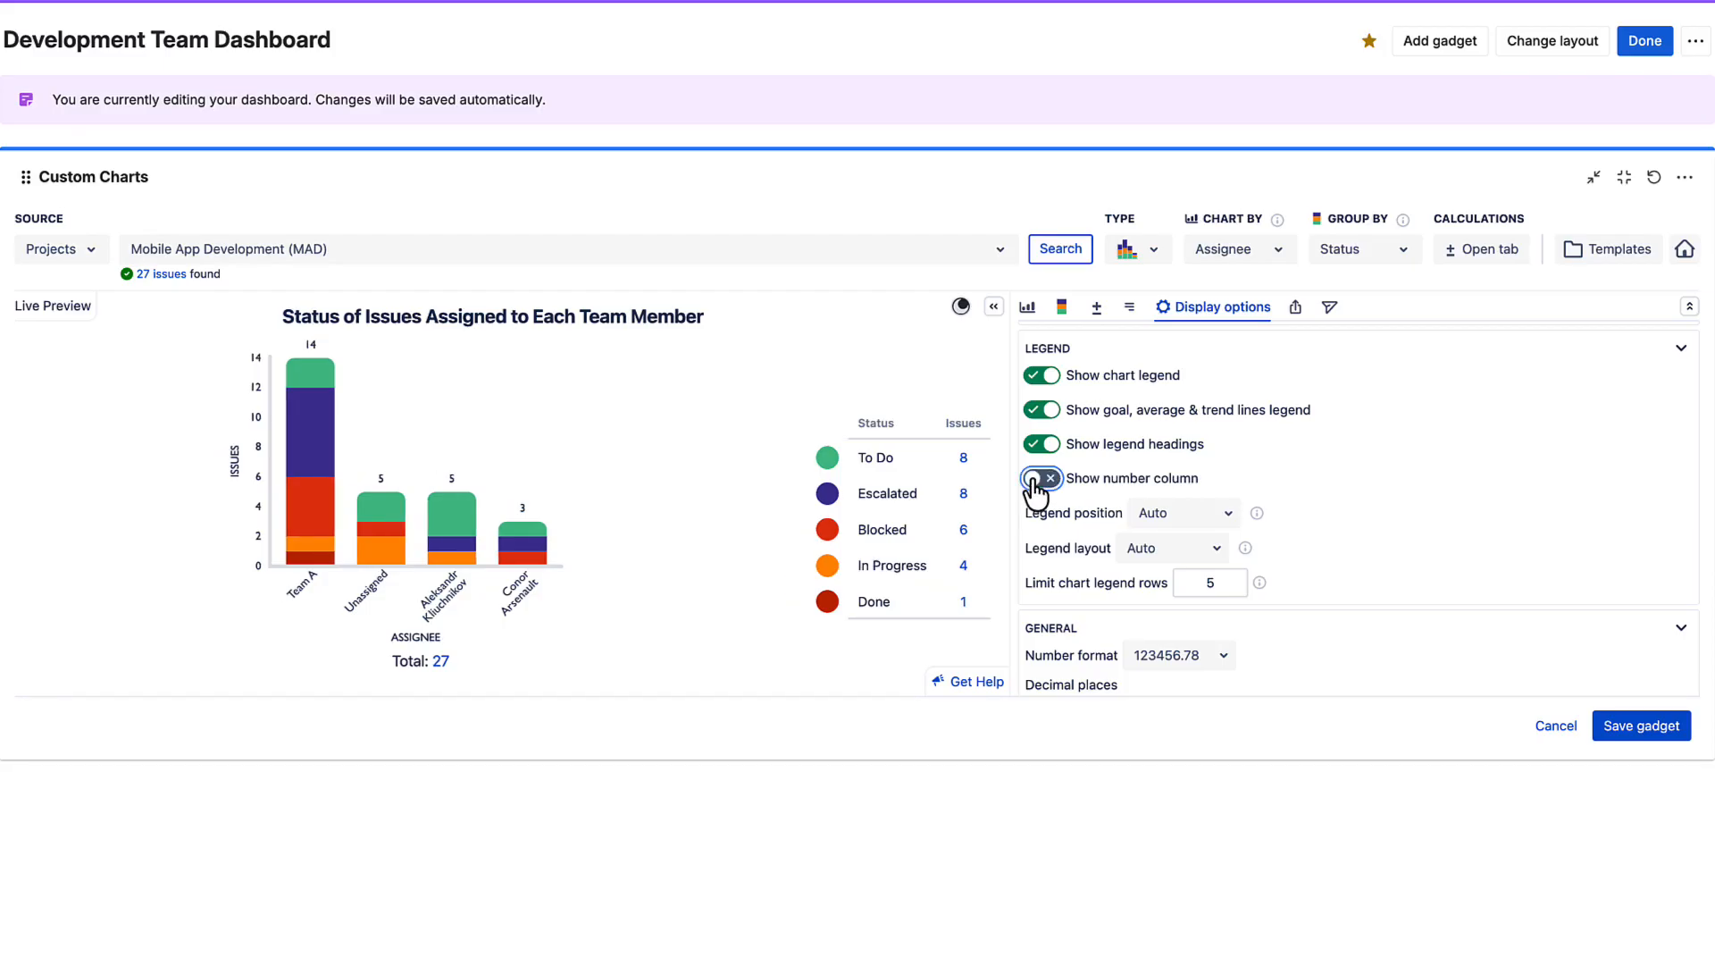
click(1038, 479)
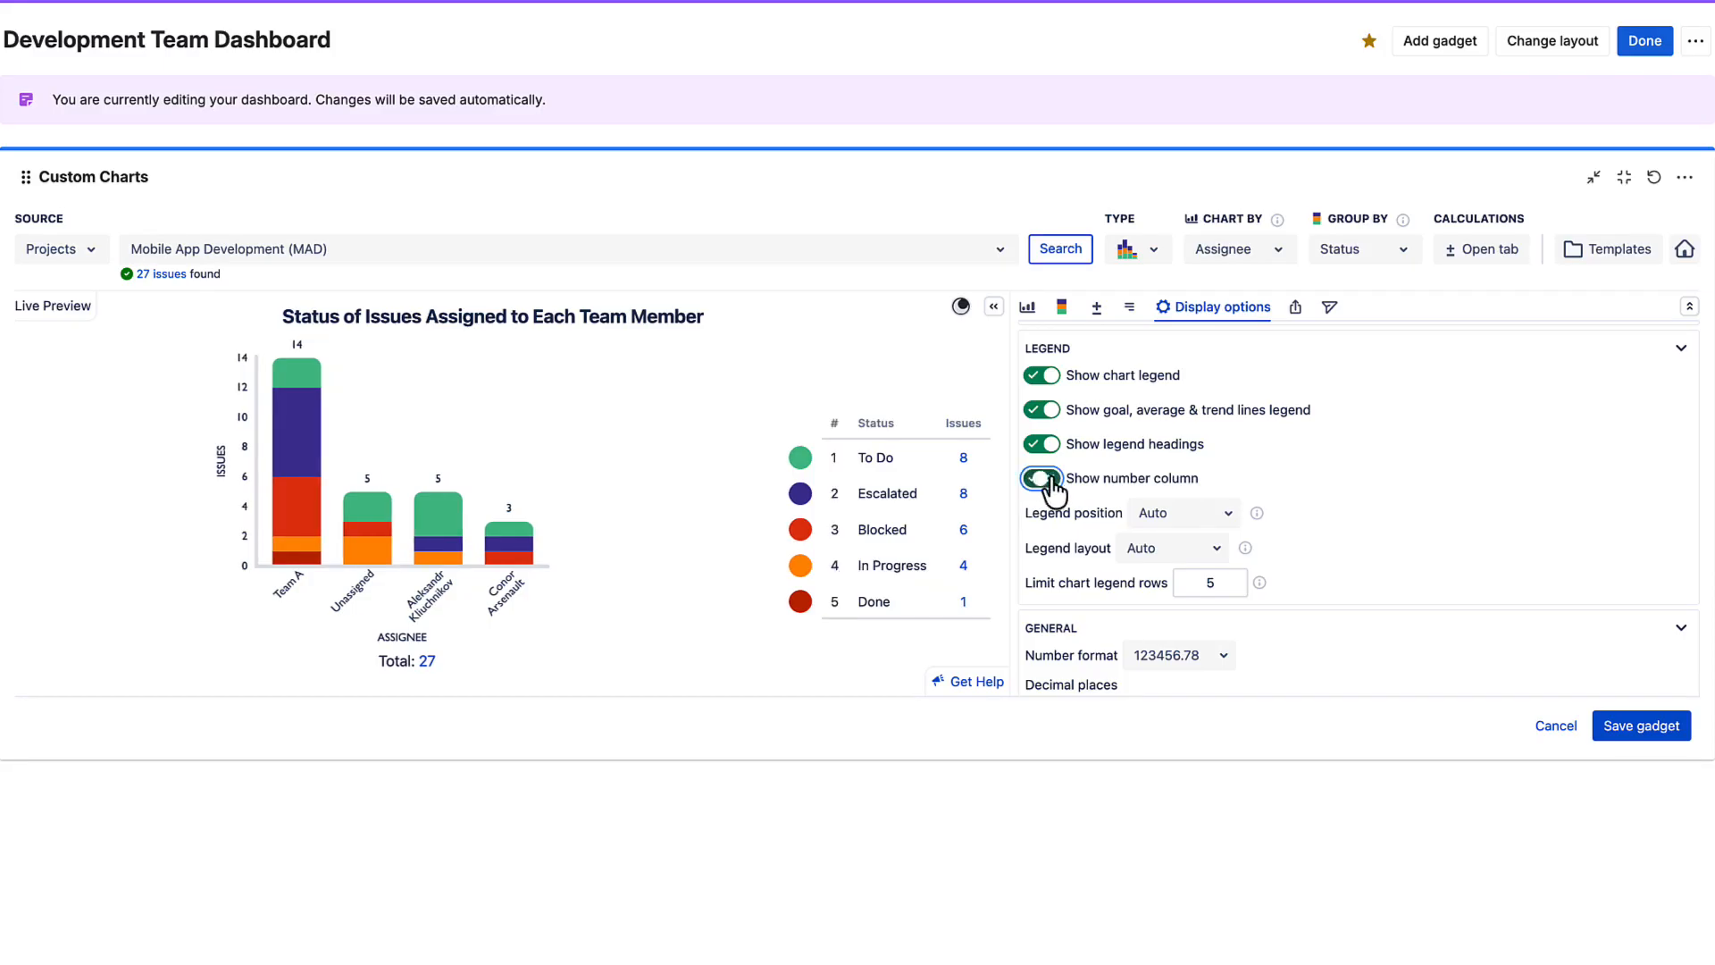
- Review the general display options, including decimal places for calculated values and direct export to PNG, PDF & CSV
scroll(1371, 518, down, 2)
scroll(1367, 513, down, 3)
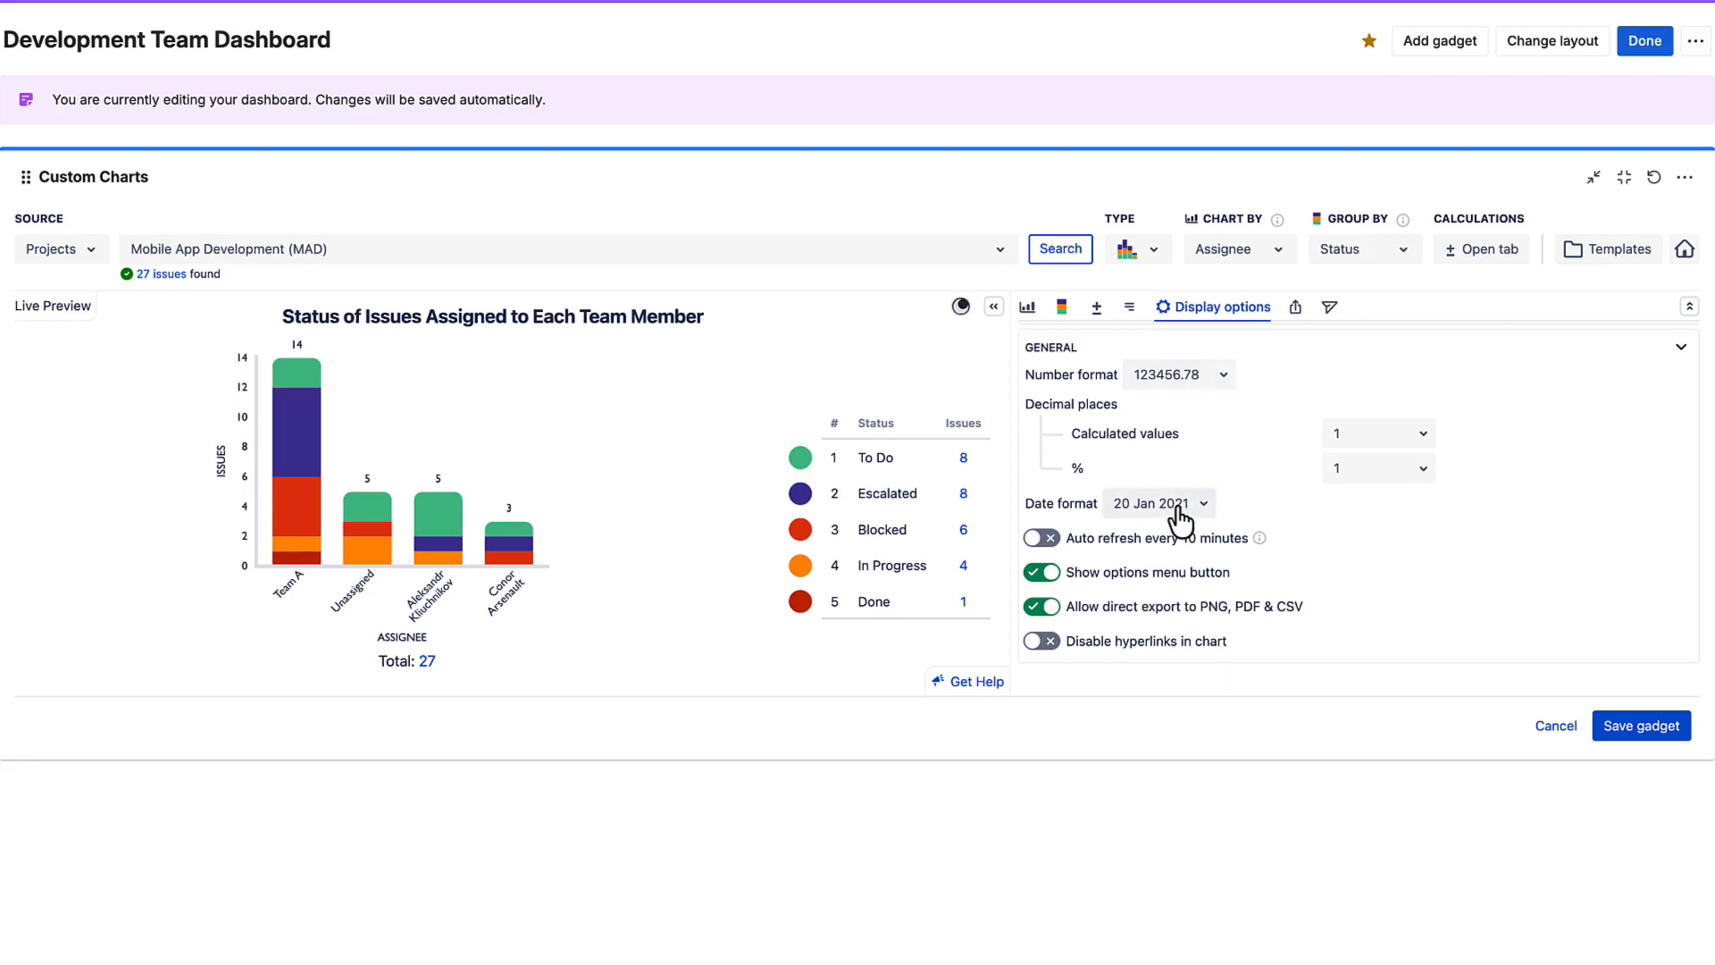
click(1399, 444)
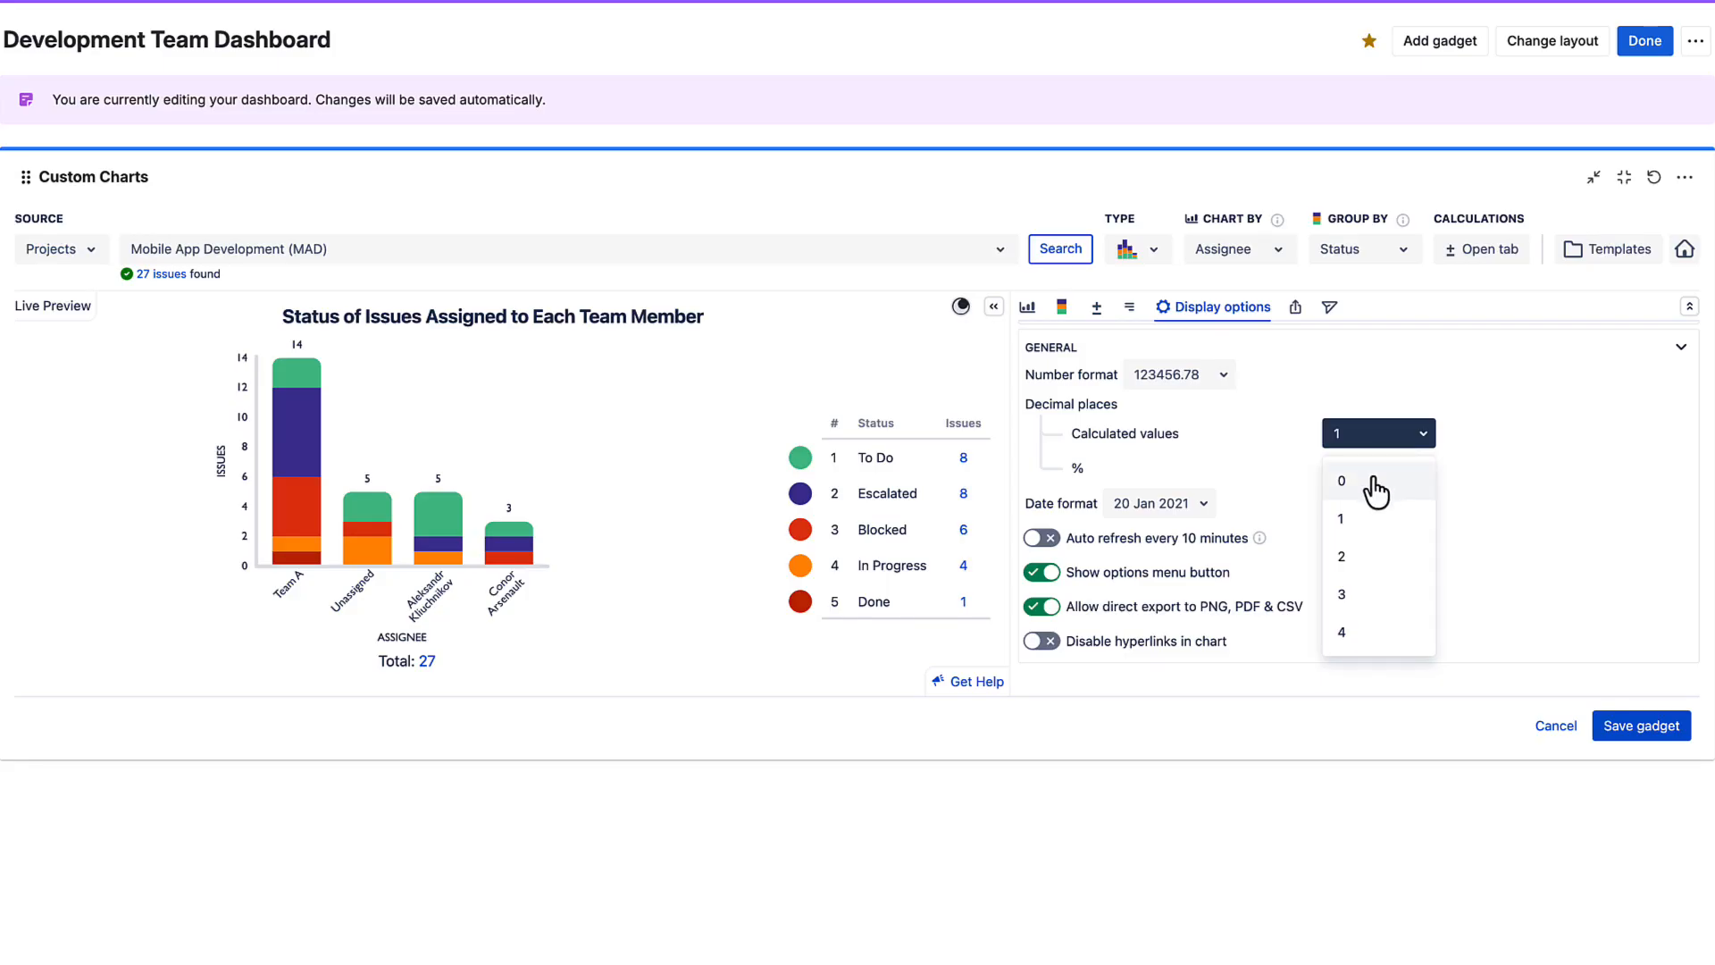
click(1393, 447)
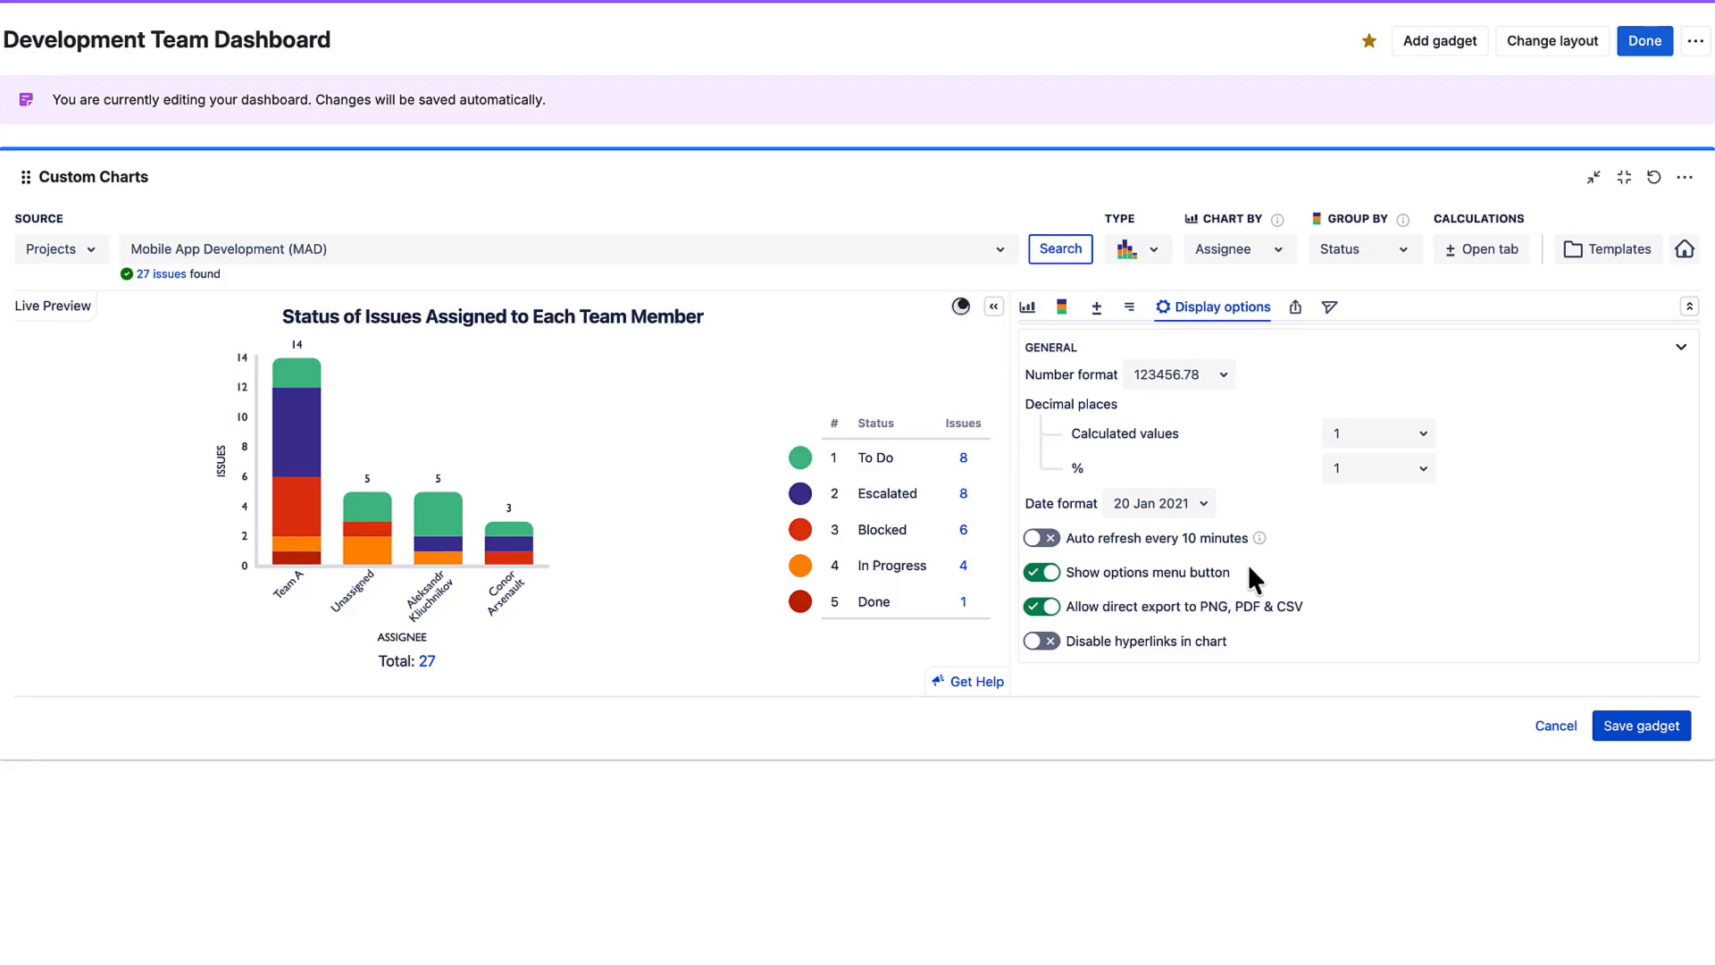
click(1032, 606)
click(1051, 609)
- Preview the chart in dark mode and return it to light mode
click(961, 306)
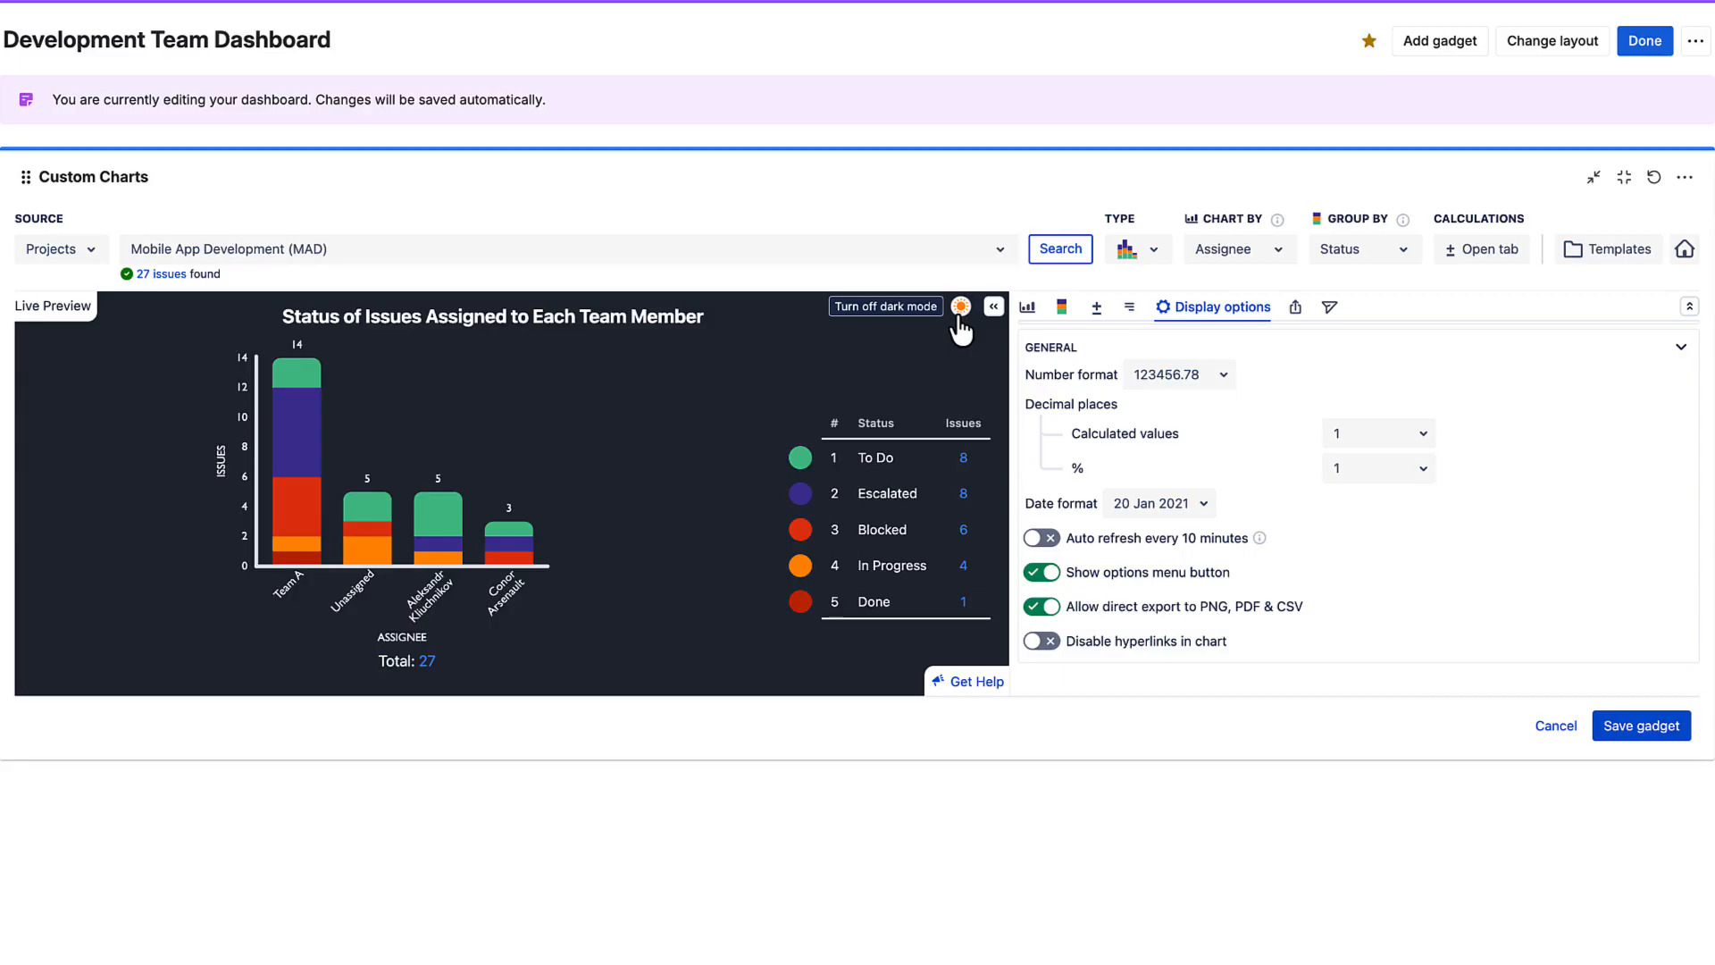
click(960, 306)
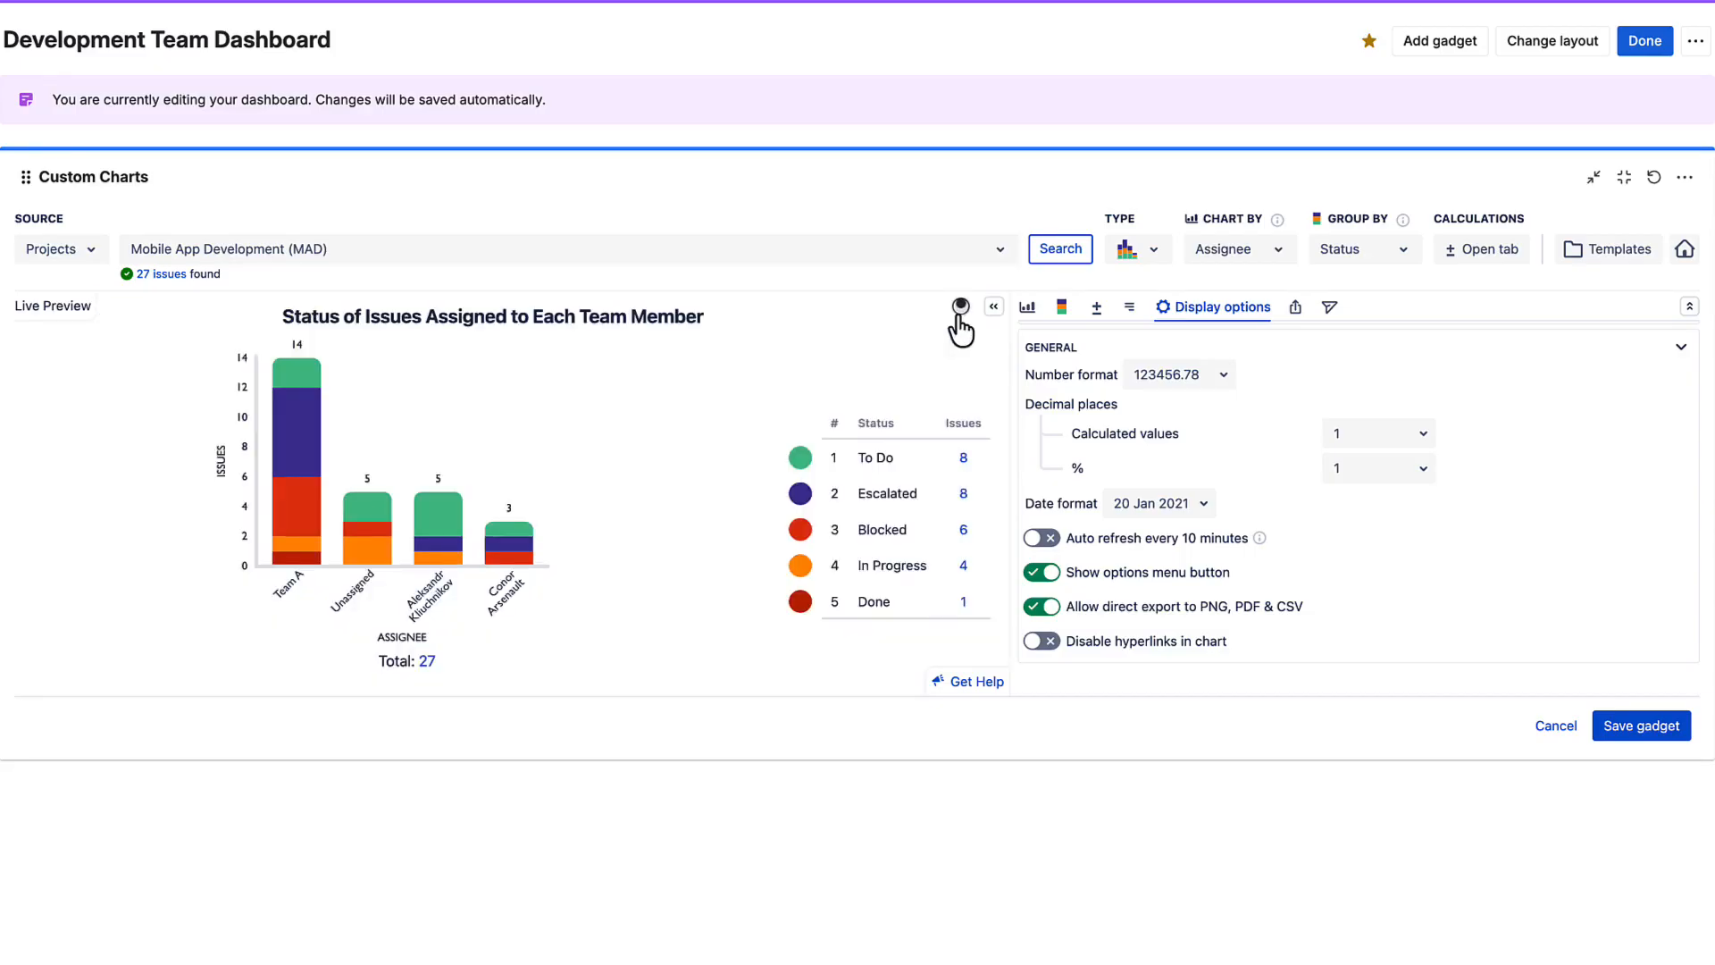